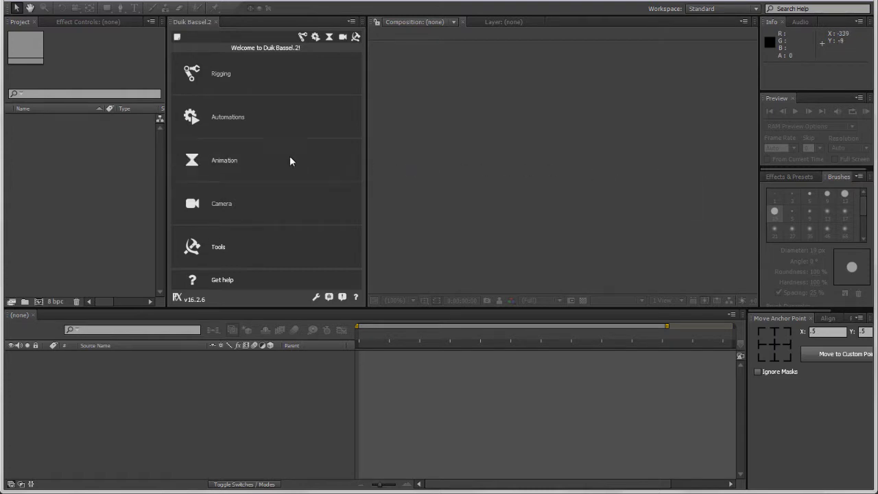
Step: Switch the Duik Bassel.2 panel from its welcome screen to the Animation category
click(232, 160)
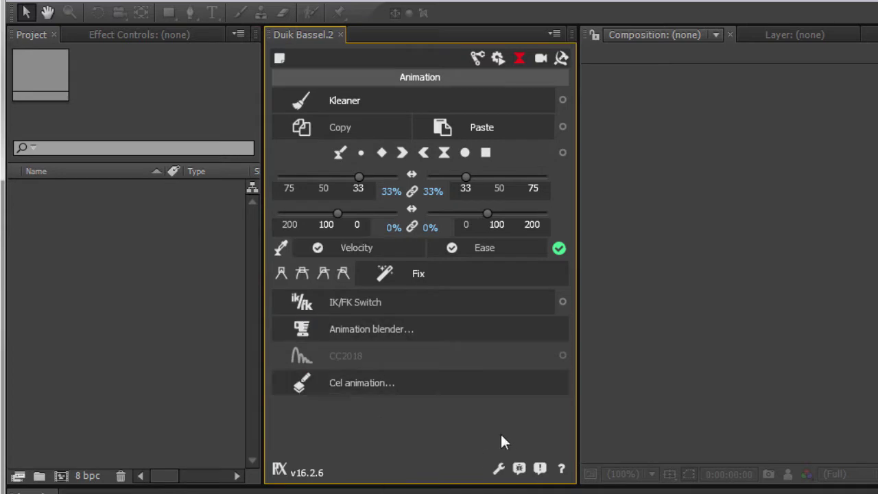
click(499, 470)
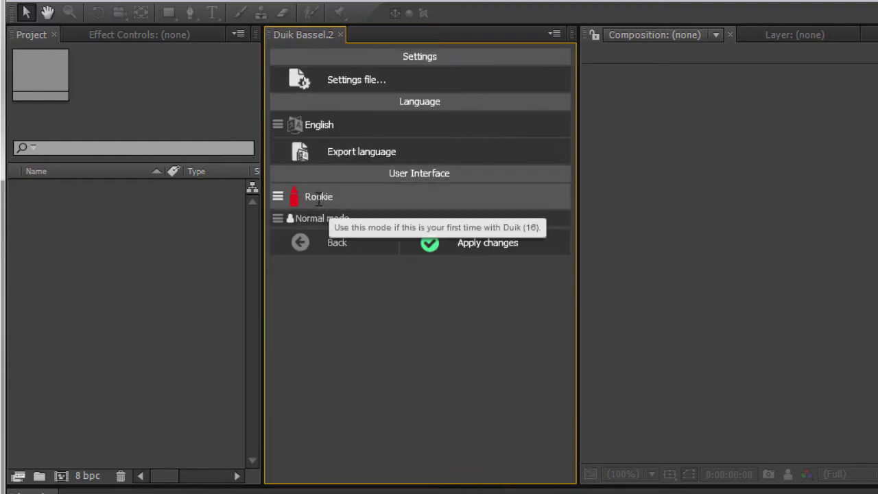
click(318, 198)
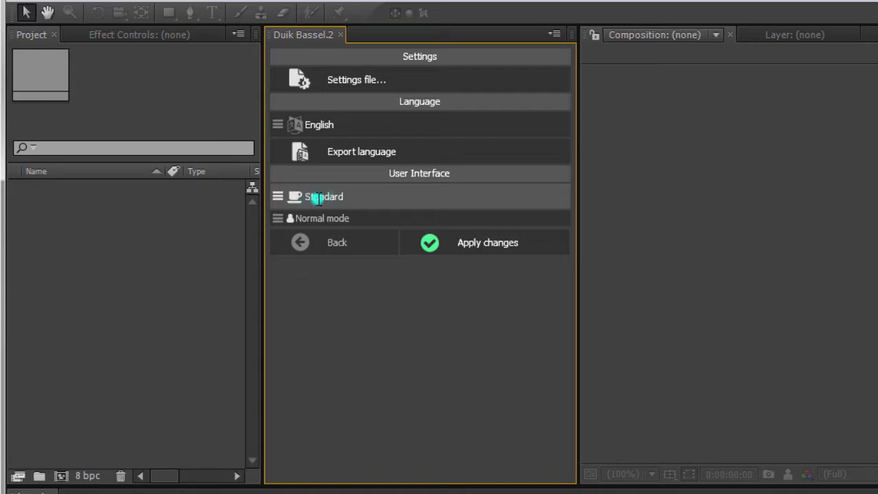
click(319, 199)
click(318, 198)
click(319, 199)
click(318, 199)
click(318, 196)
click(318, 196)
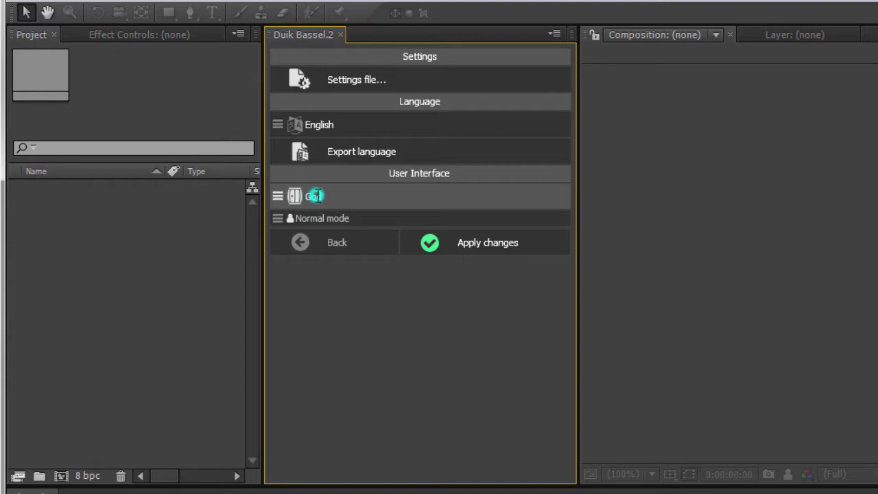
click(317, 196)
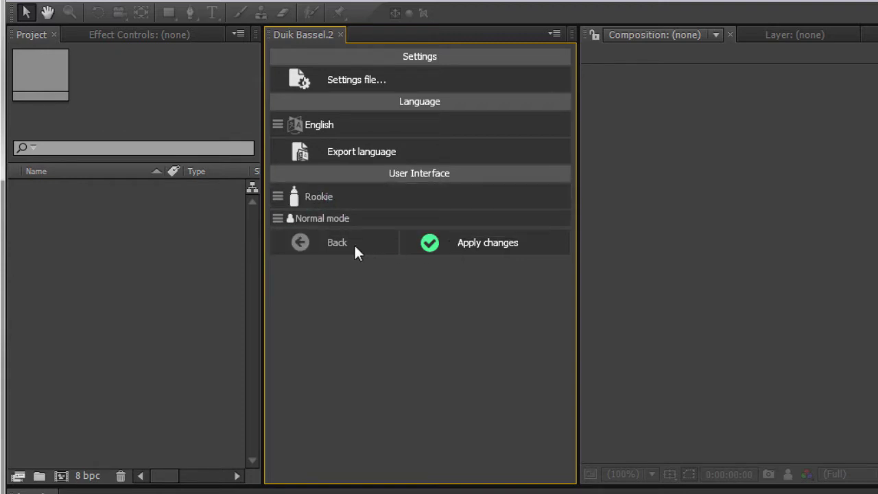
click(296, 242)
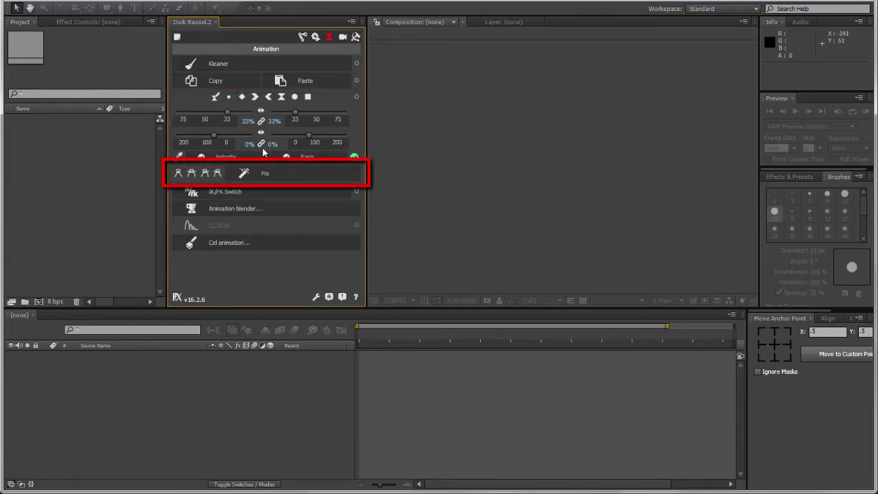
Step: Turn on the Fix function in Duik's Animation panel
click(234, 175)
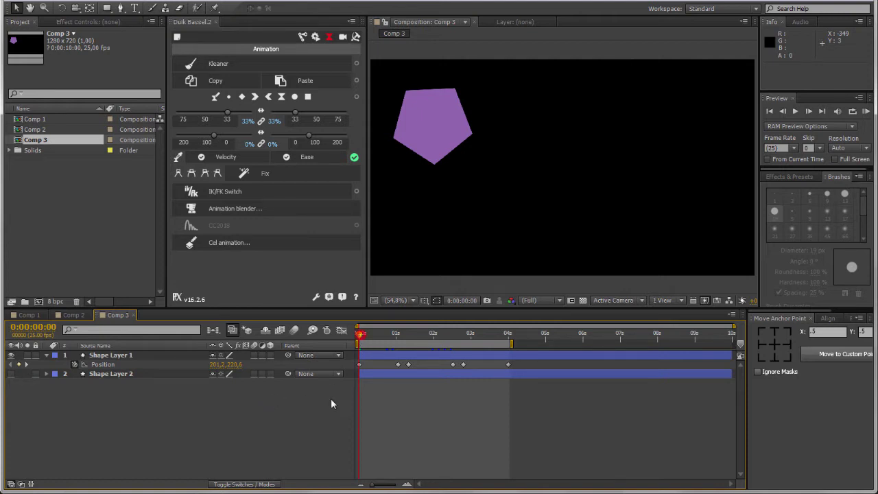
Step: Preview the animation, then set Shape Layer 1's label colour to Yellow
key(space)
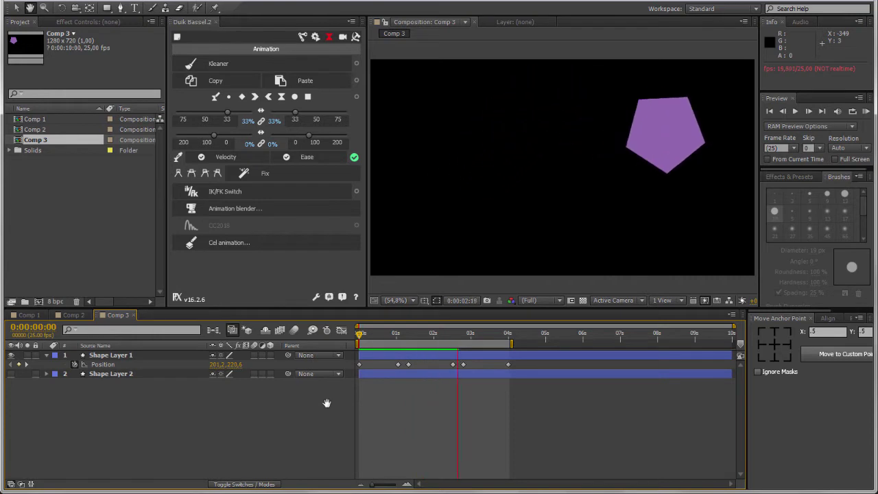
key(space)
click(103, 364)
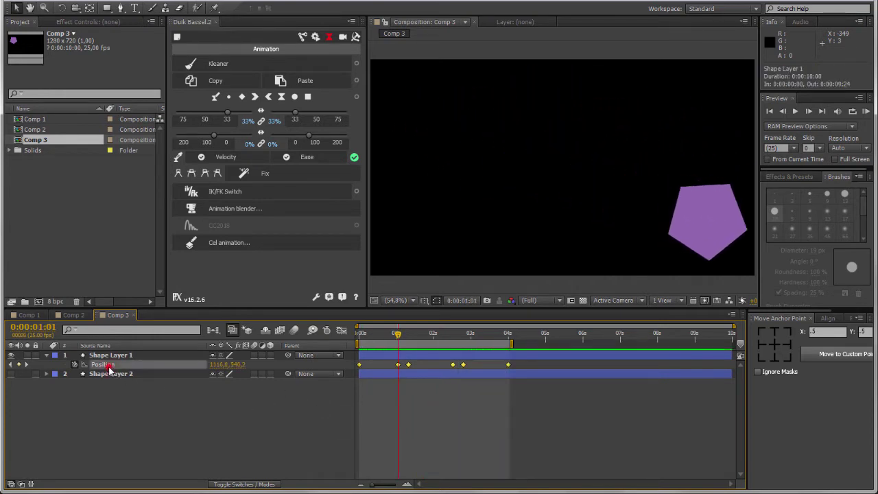
click(54, 356)
click(80, 183)
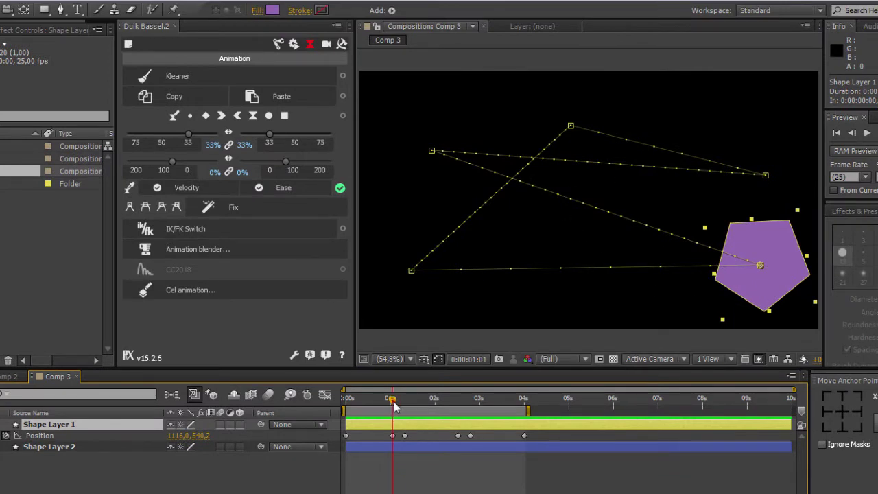
Step: Scrub to 0:00:00:18 and select the Position keyframes there and near 1s
mouse_move(392, 399)
mouse_down()
mouse_move(379, 414)
mouse_move(398, 413)
mouse_up()
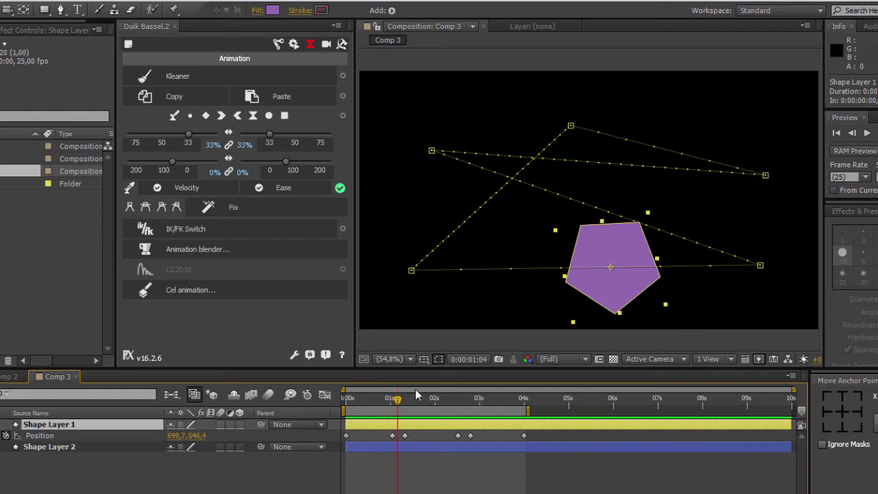
drag(398, 399, 378, 399)
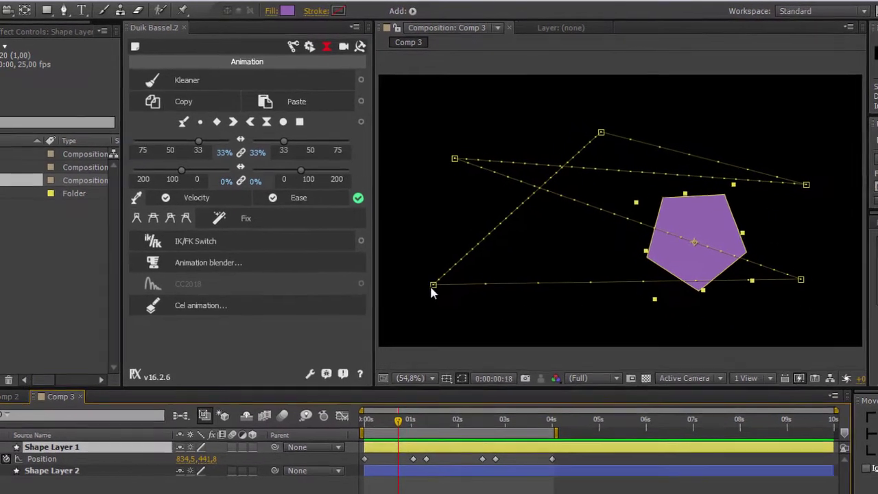
click(411, 270)
click(437, 470)
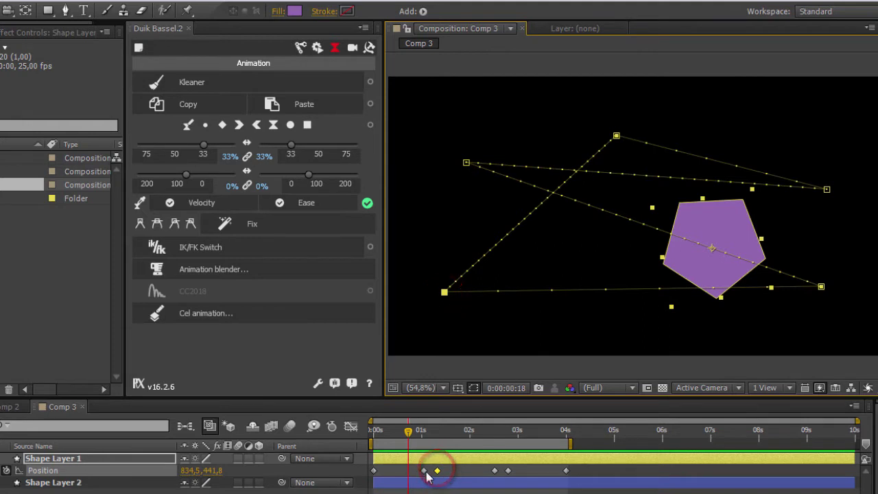
click(424, 470)
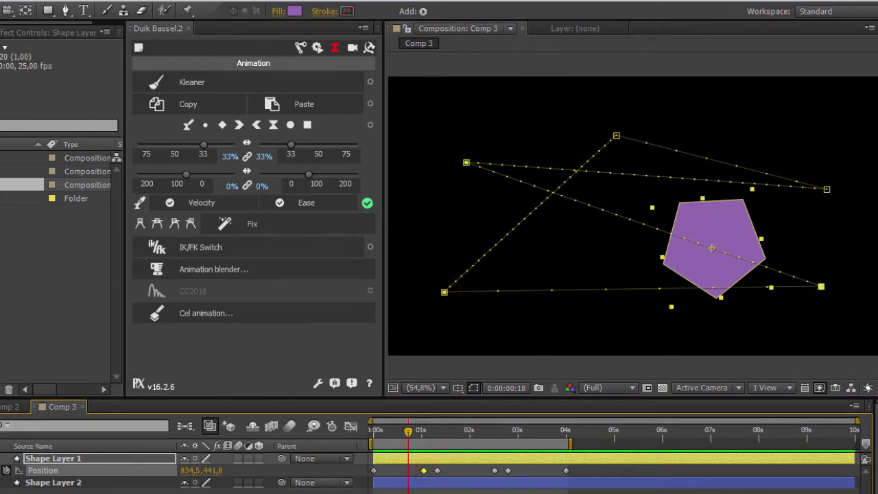
click(423, 470)
drag(410, 435, 401, 432)
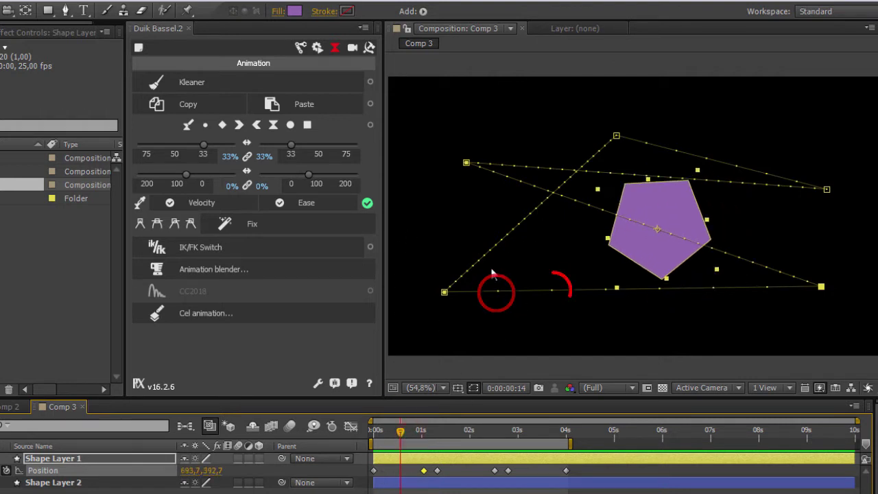
click(607, 288)
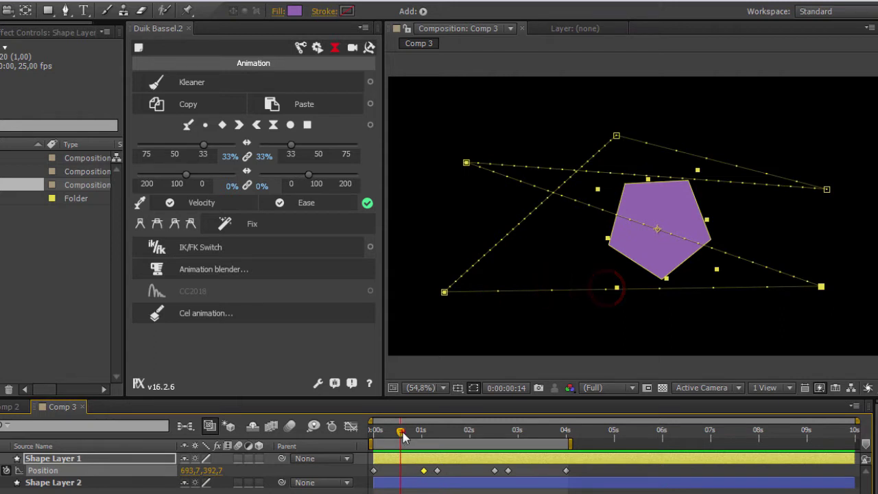
mouse_move(401, 432)
mouse_down()
mouse_move(390, 432)
mouse_move(399, 435)
mouse_up()
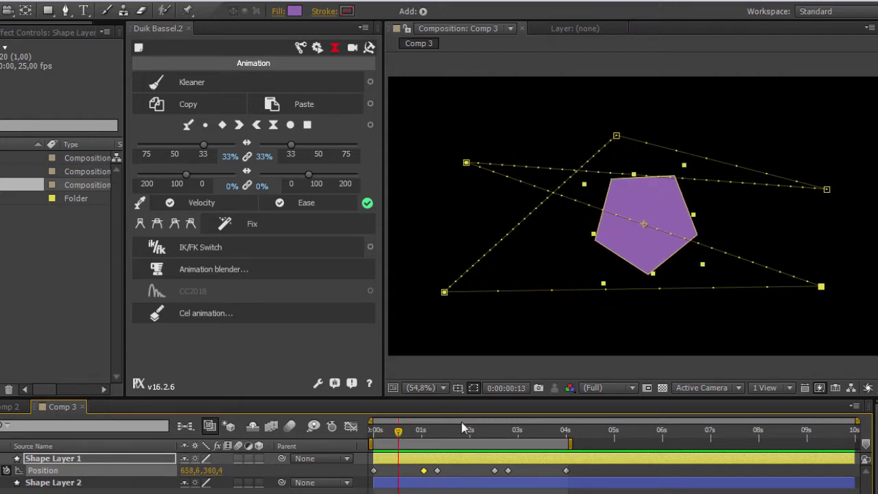
drag(408, 485, 514, 467)
drag(398, 432, 374, 432)
key(space)
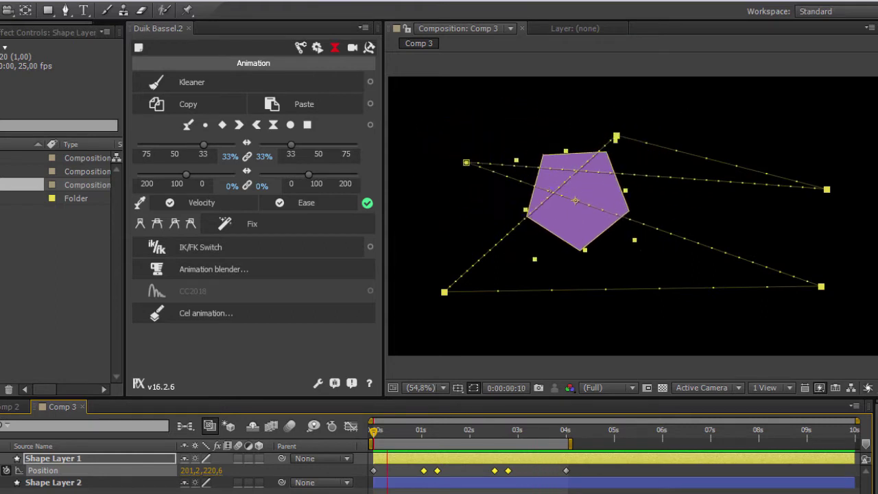
click(437, 433)
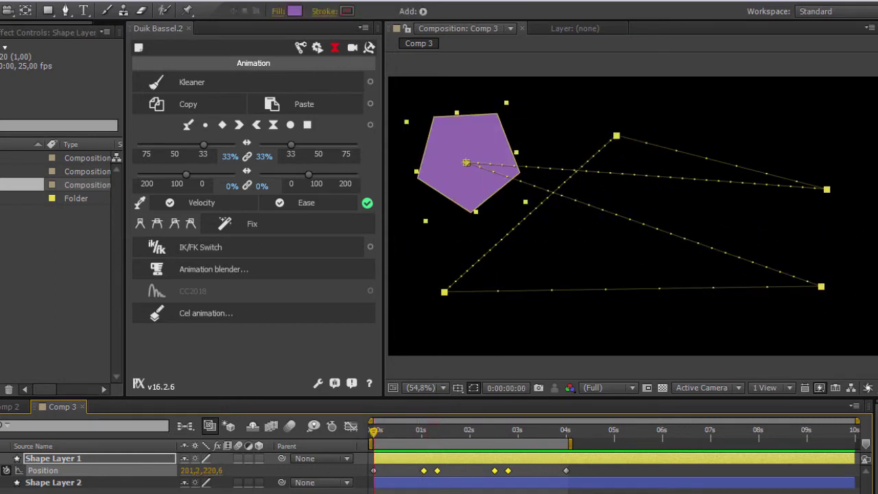
drag(584, 466, 329, 476)
key(space)
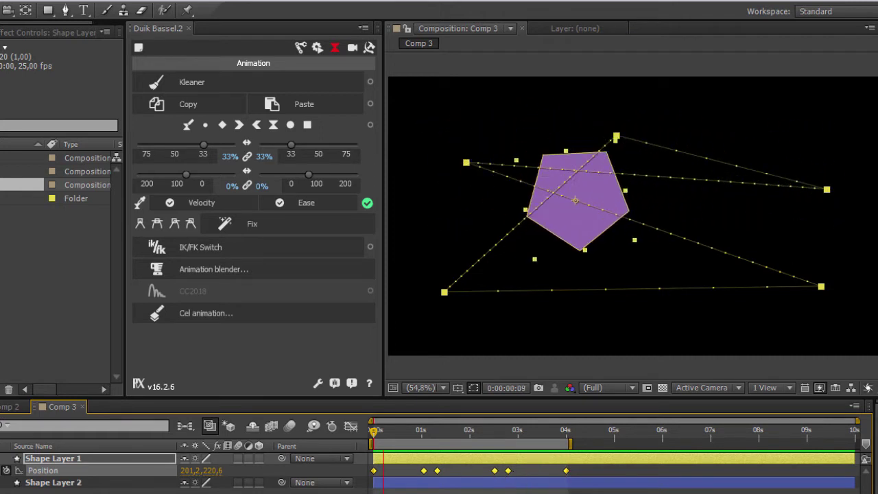
key(ctrl+shift+a)
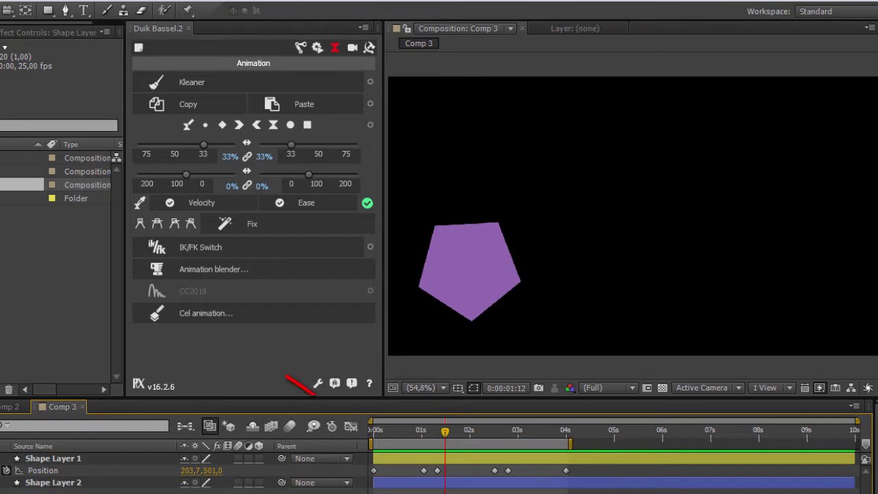
Step: Select all Position keyframes and inspect their speed graph, scrubbing between 0:00:00:07 and 0:00:01:01
drag(580, 469, 364, 472)
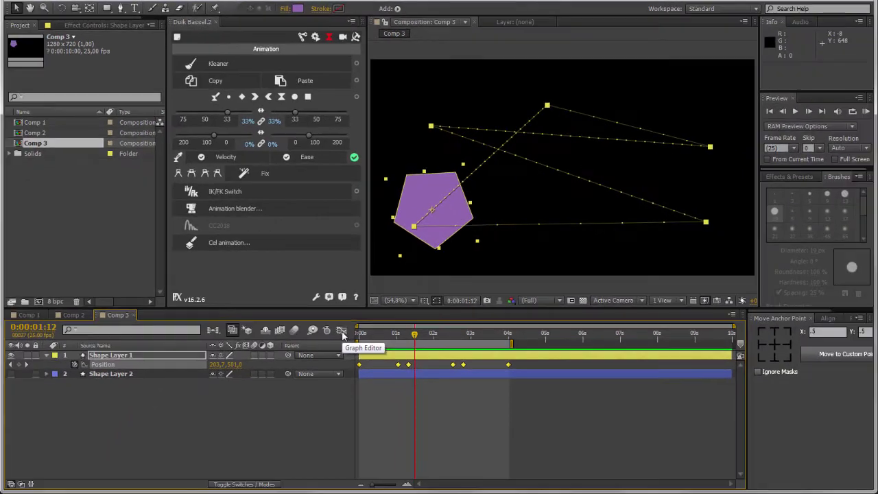
click(344, 363)
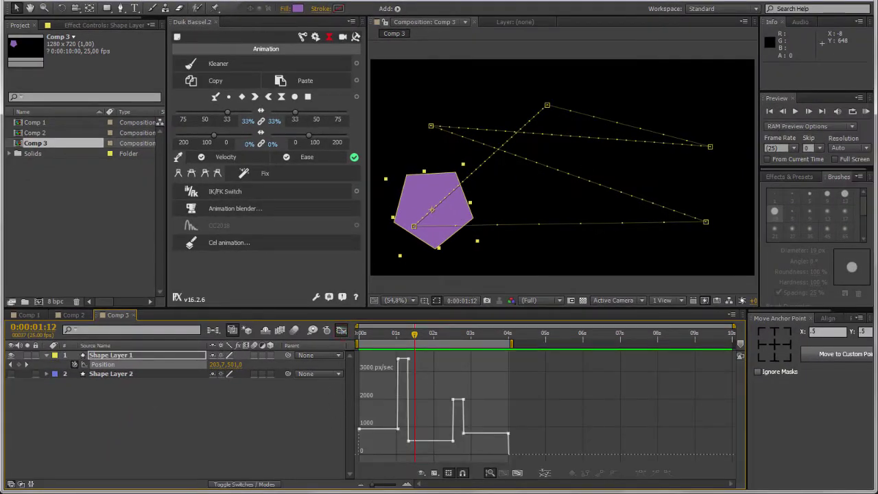
click(434, 473)
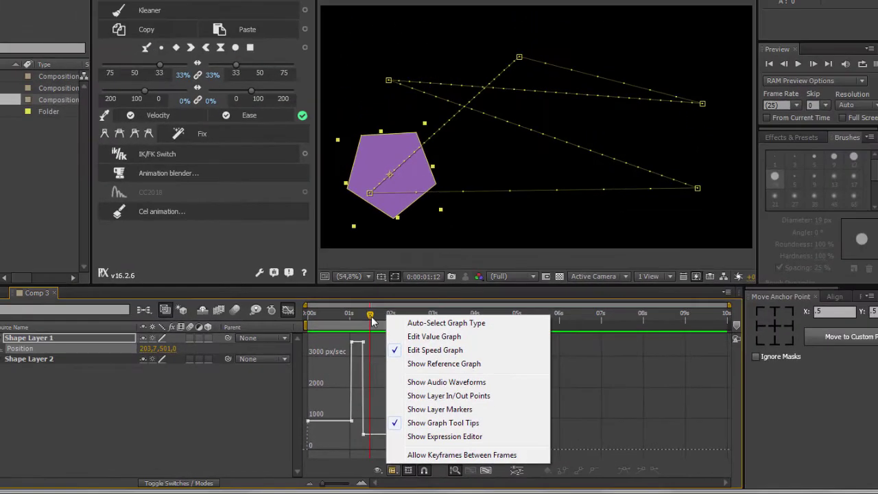
mouse_move(373, 322)
mouse_down()
mouse_move(324, 350)
mouse_move(320, 434)
mouse_move(296, 421)
mouse_up()
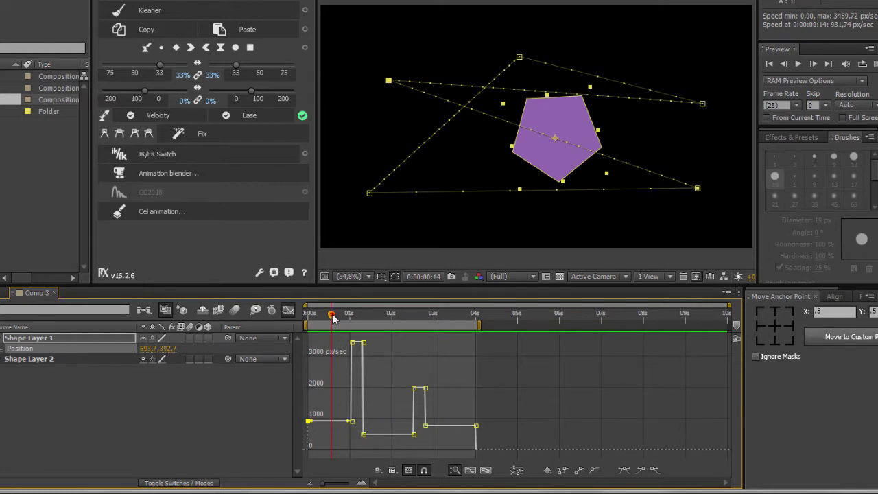
mouse_move(333, 317)
mouse_down()
mouse_move(349, 348)
mouse_move(366, 351)
mouse_up()
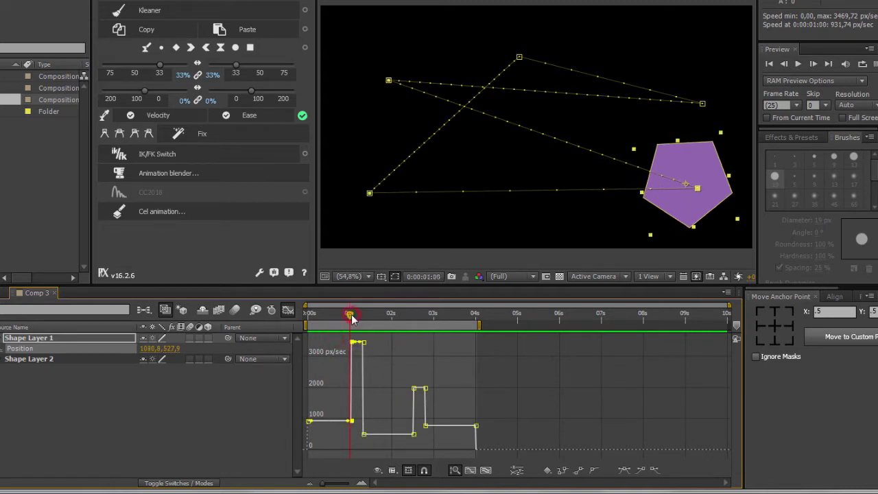
mouse_move(352, 317)
mouse_down()
mouse_move(366, 315)
mouse_move(353, 328)
mouse_move(425, 331)
mouse_up()
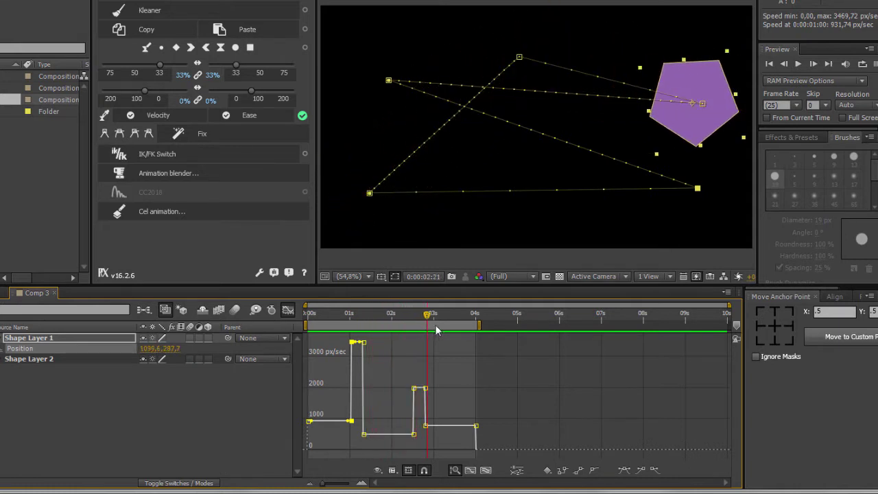
mouse_move(424, 330)
mouse_down()
mouse_move(469, 341)
mouse_move(325, 331)
mouse_up()
Step: Preview the animation from the start, then switch from the speed graph back to layer bars
key(Home)
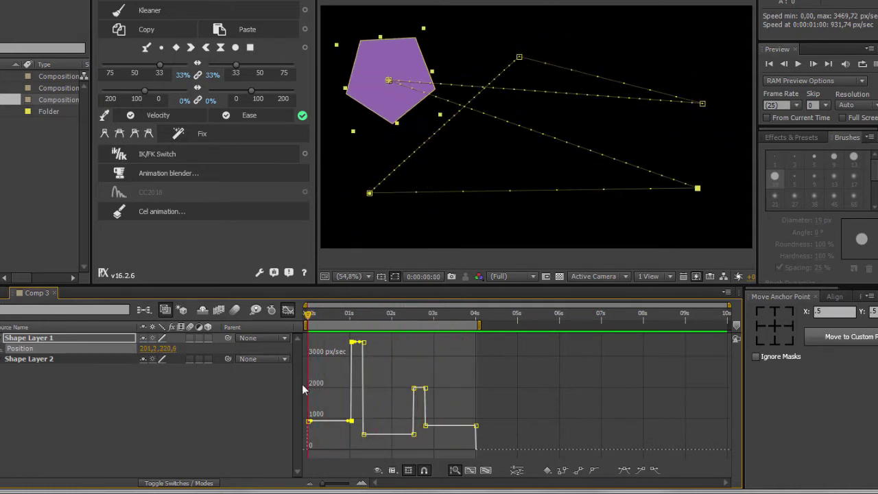
key(space)
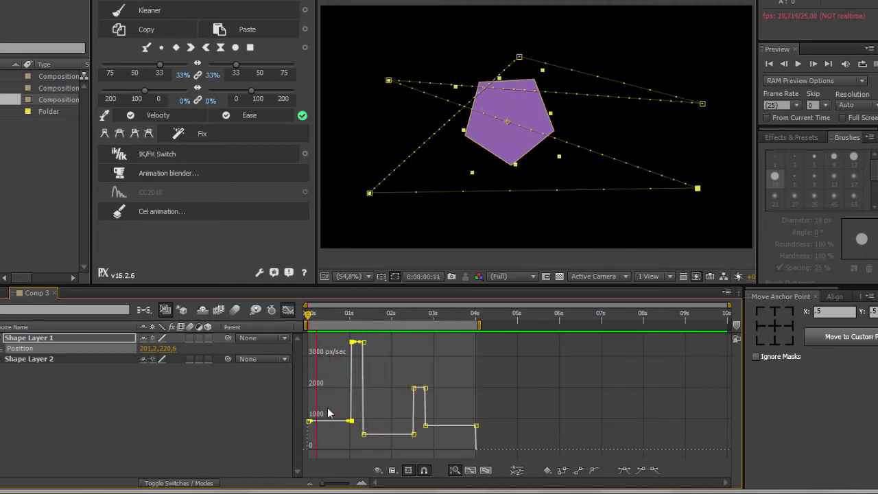
key(space)
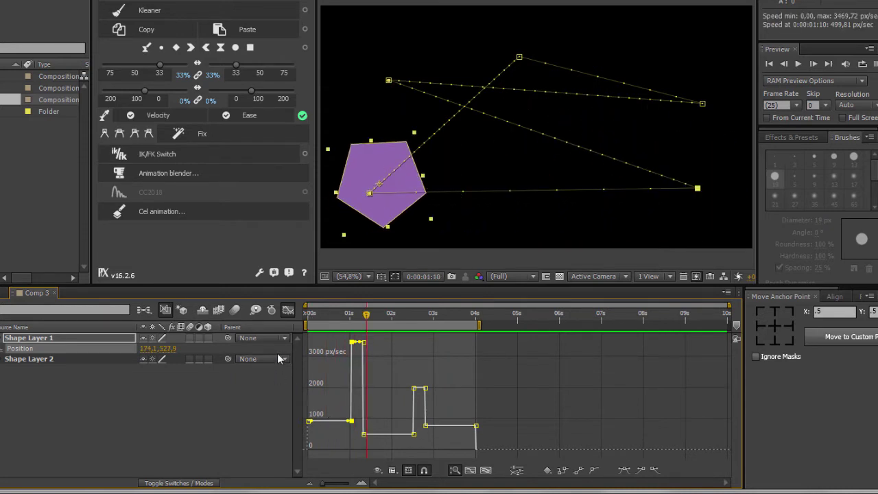
click(285, 311)
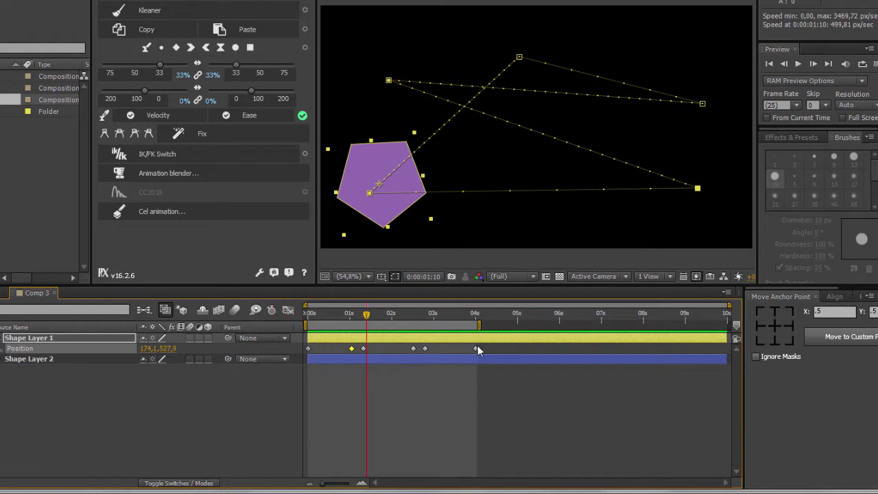
Step: Select the Position keyframes, move the time indicator to 0:00:00:00, then deselect the layer
mouse_move(485, 345)
mouse_down()
mouse_move(299, 359)
mouse_move(309, 359)
mouse_up()
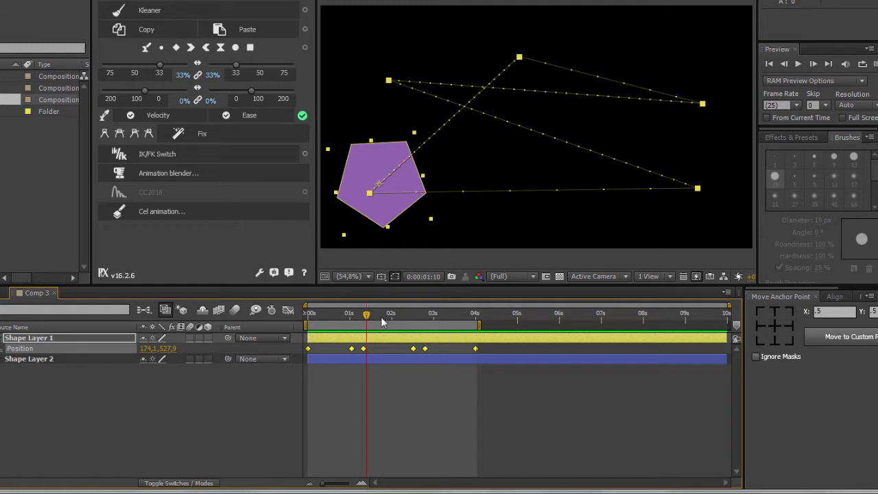
drag(369, 316, 310, 315)
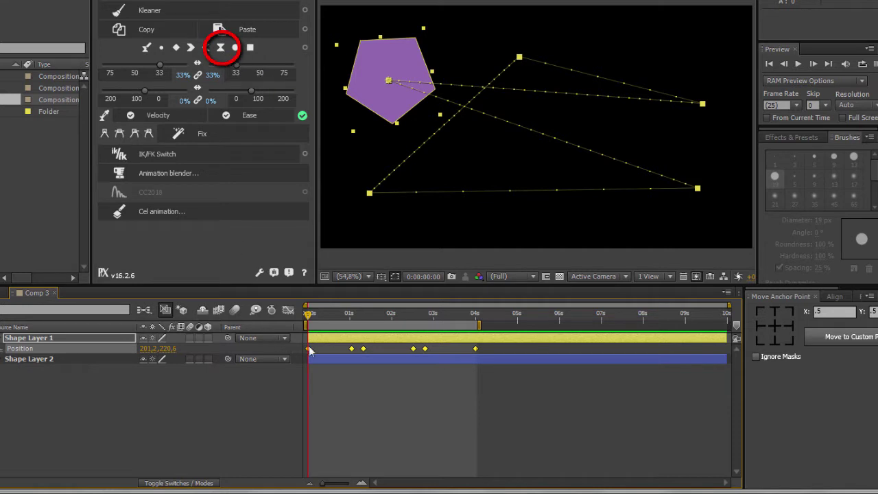
drag(450, 353, 345, 360)
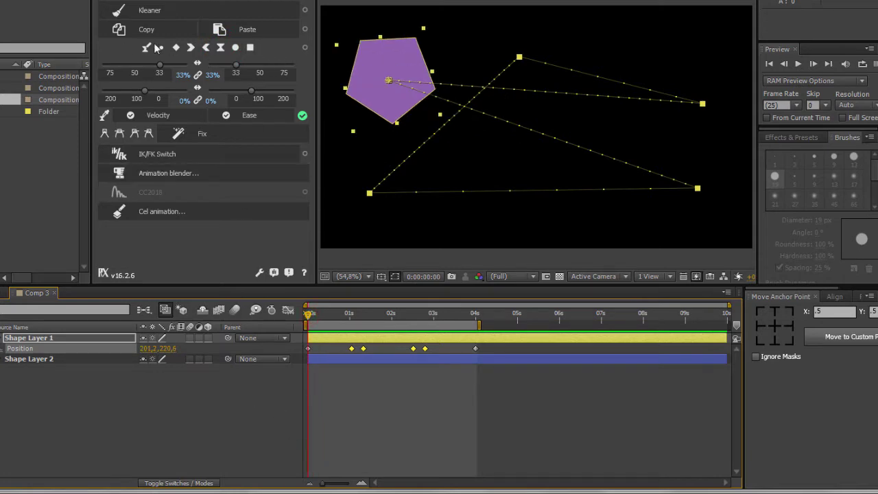
click(319, 407)
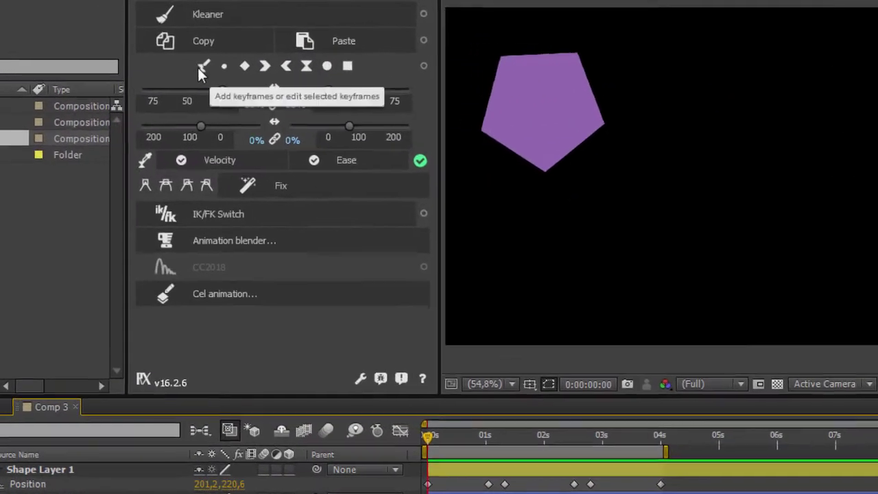
Step: Reselect the pentagon layer and scrub its motion out to about 2s and back
click(212, 72)
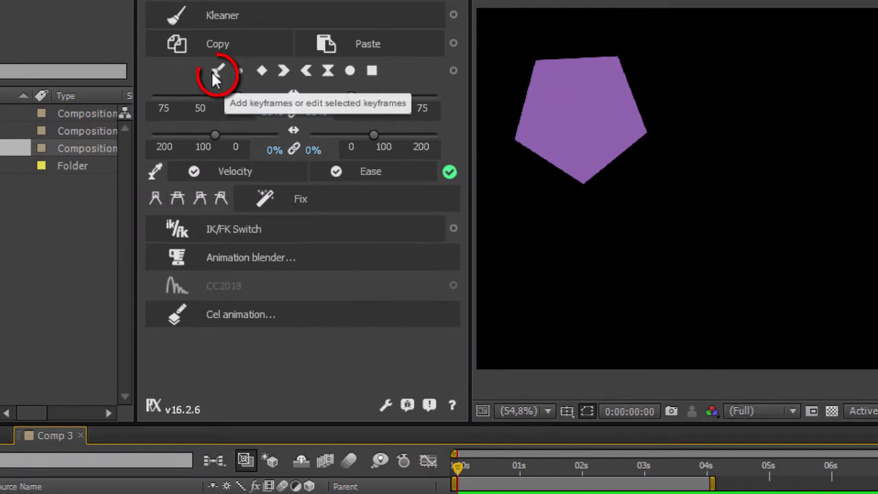
click(217, 81)
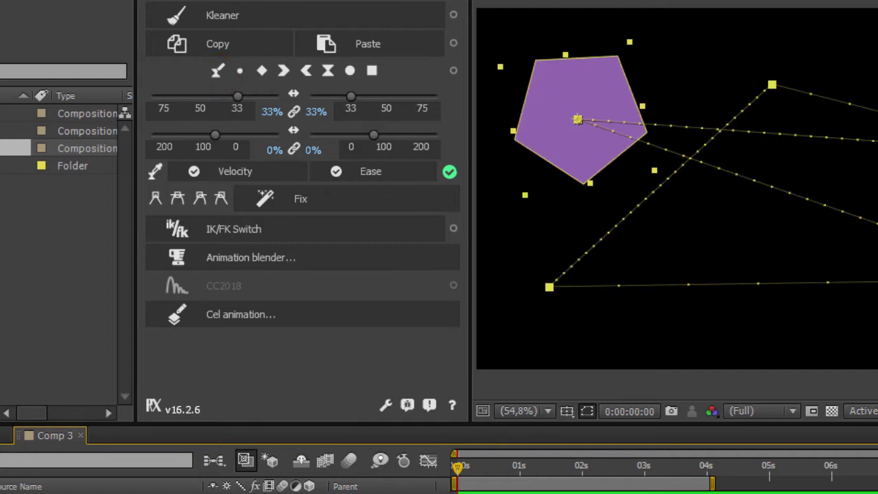
click(217, 75)
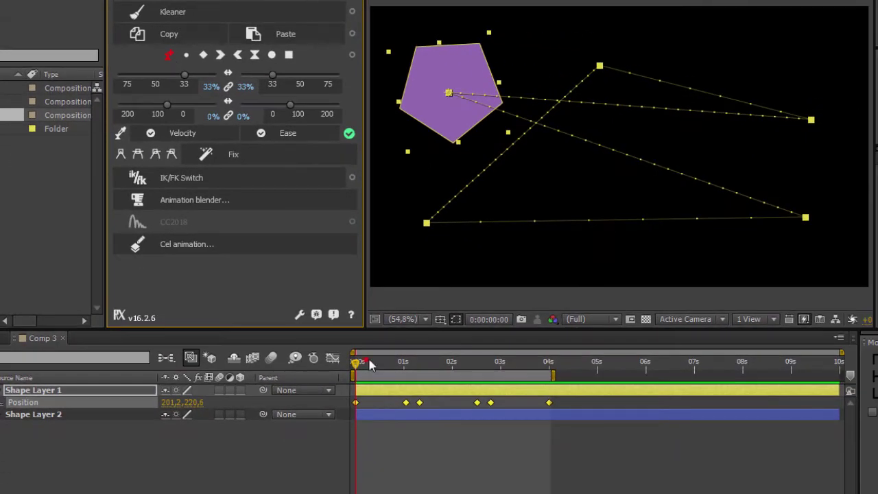
click(374, 362)
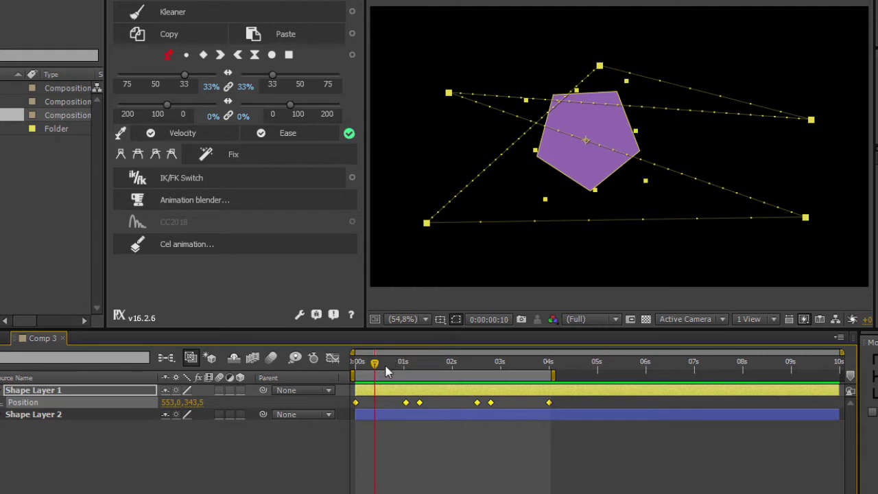
drag(388, 364, 453, 398)
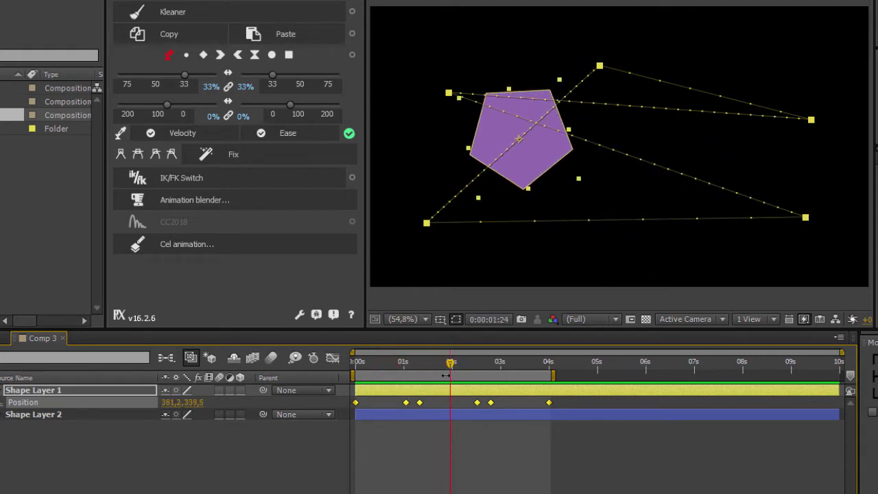
drag(453, 368, 331, 390)
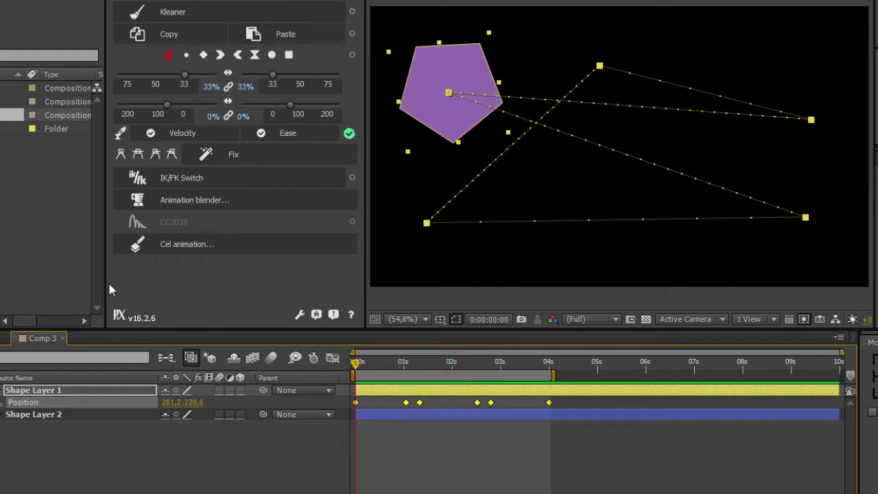
Step: Apply Easy Ease to all Position keyframes and preview the eased motion
click(169, 55)
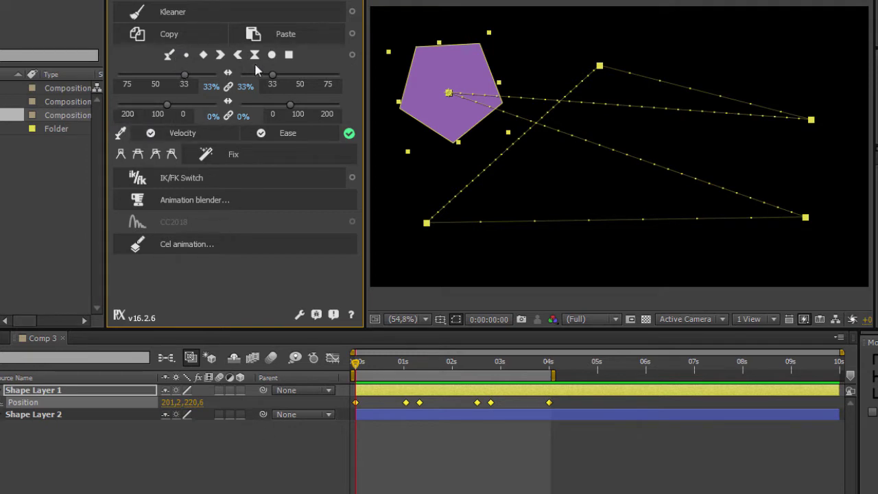
drag(358, 364, 351, 390)
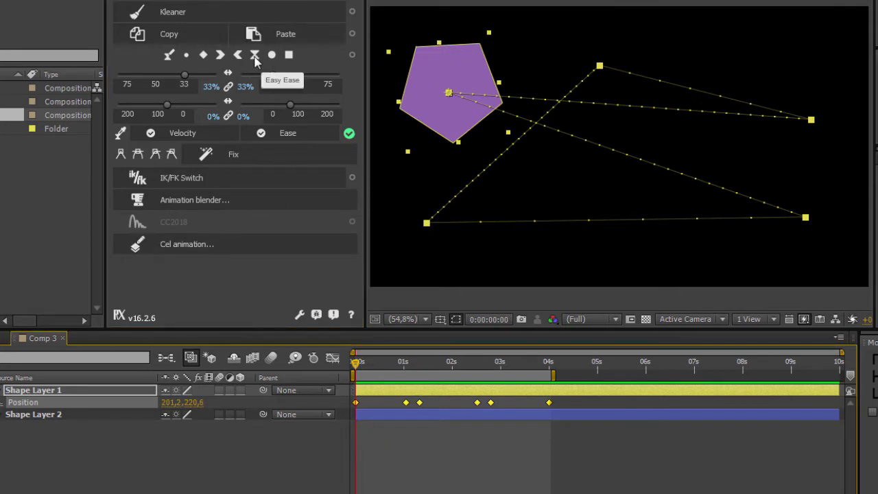
click(255, 55)
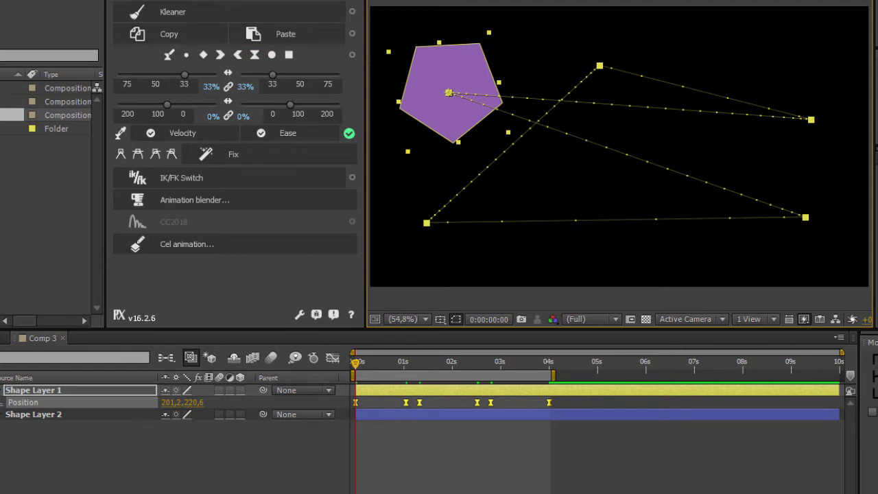
key(space)
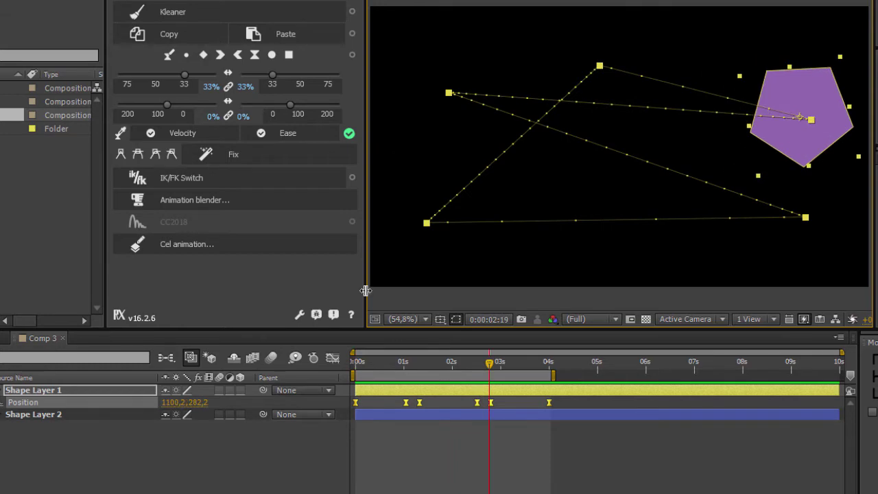
Step: Preview the eased motion in the Position speed graph, then return to the layer bars
click(333, 358)
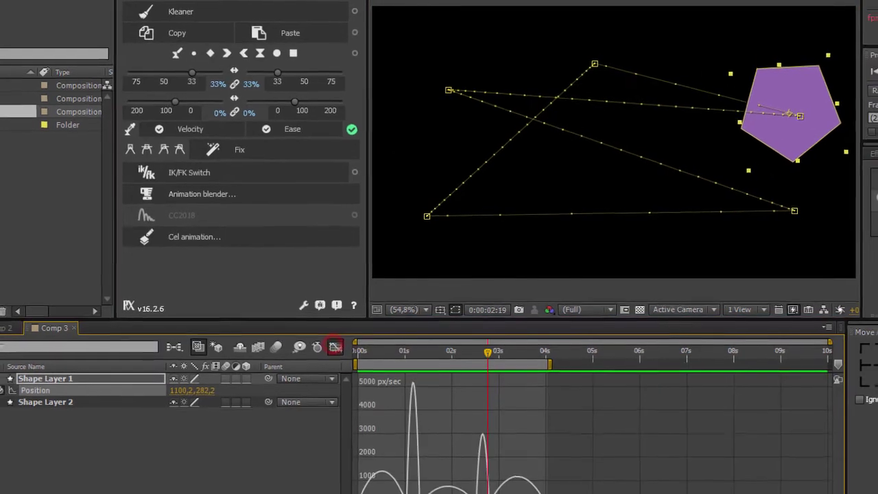
drag(490, 352, 329, 358)
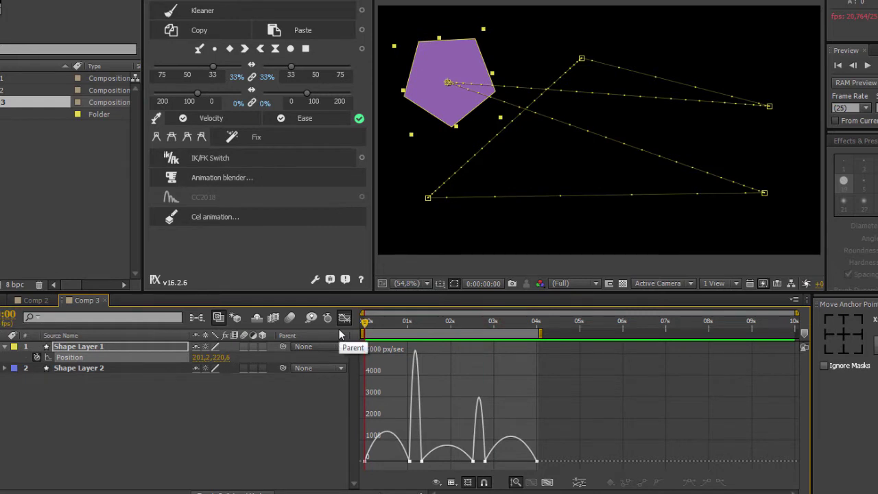
key(space)
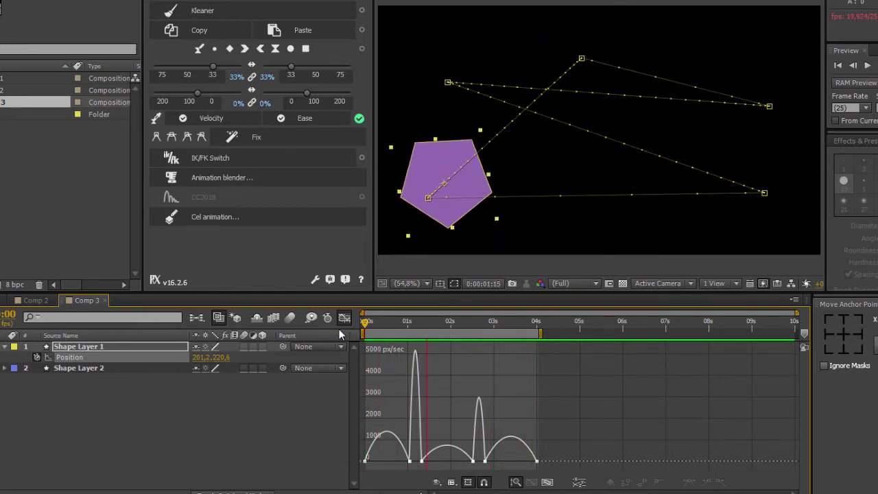
key(space)
mouse_move(409, 464)
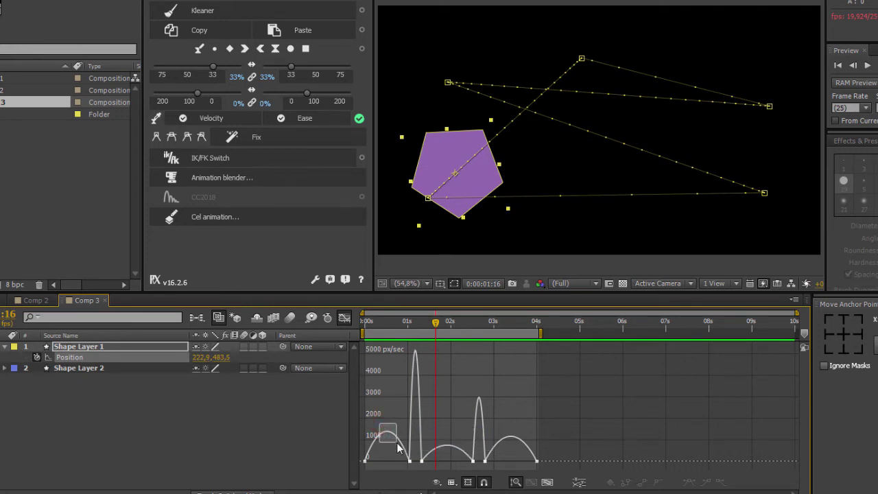
drag(377, 417, 396, 439)
key(KP_0)
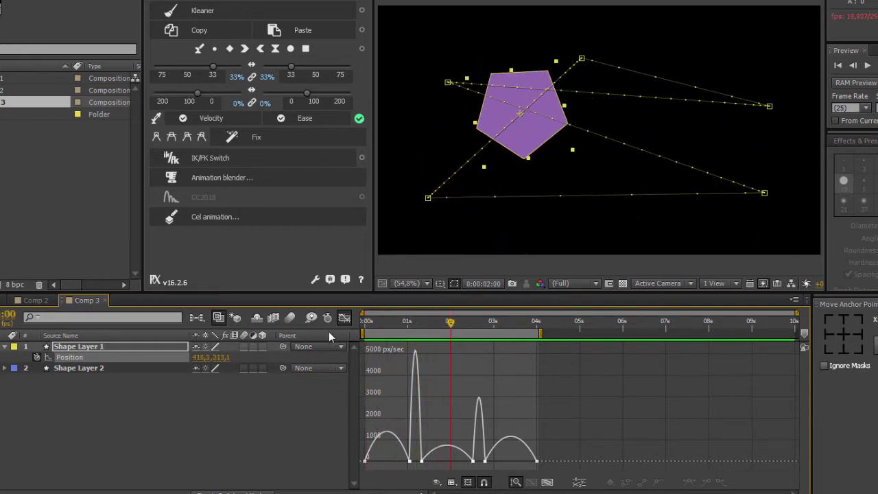
click(345, 317)
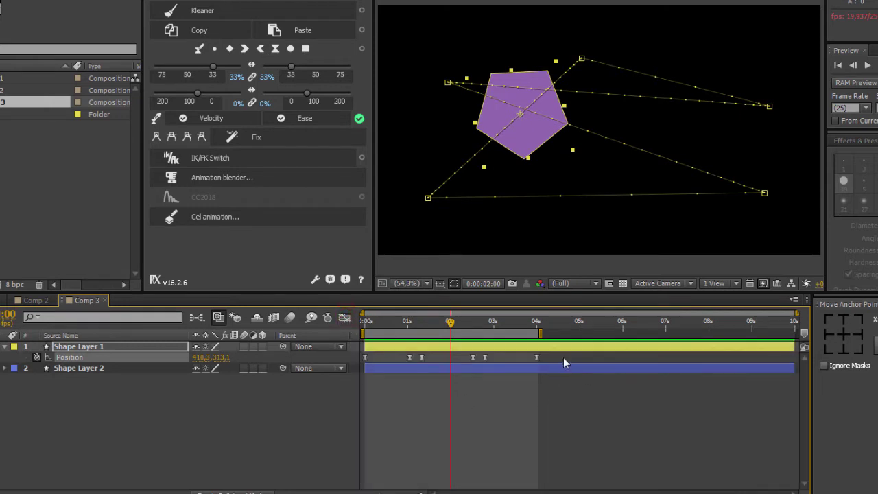
Step: Select all five Position keyframes and try Linear, then Ease In, previewing each
drag(563, 358, 362, 364)
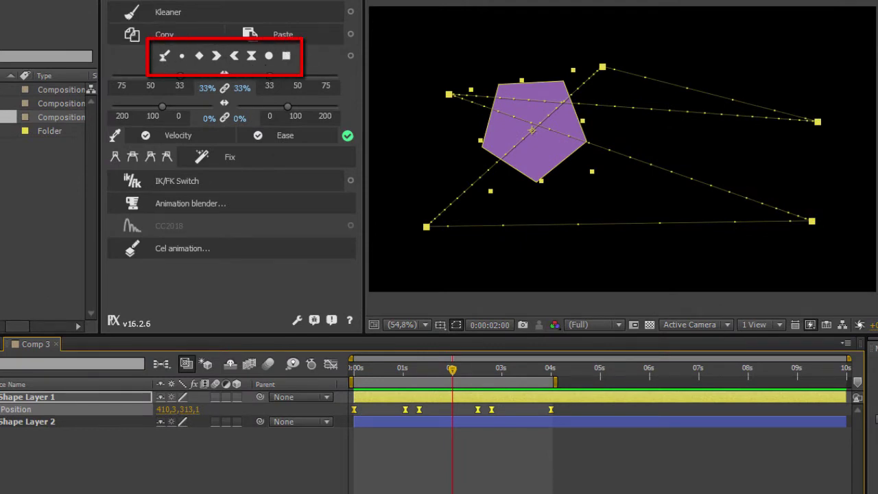
click(199, 56)
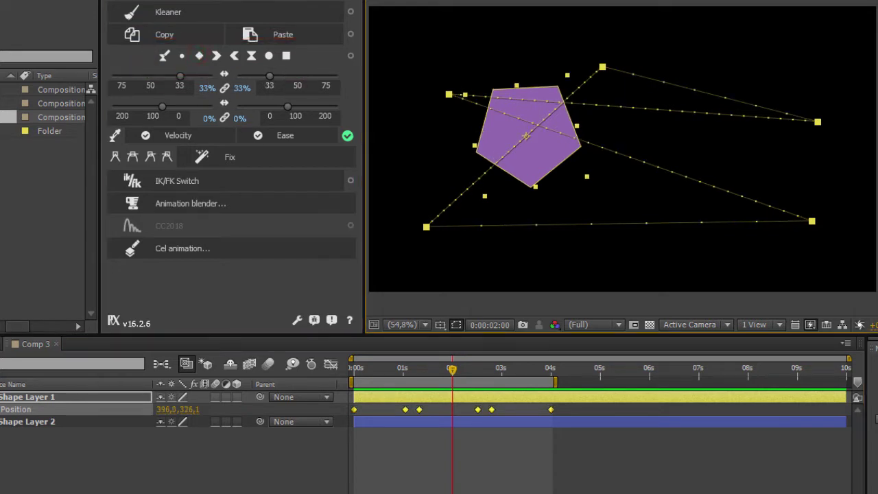
key(space)
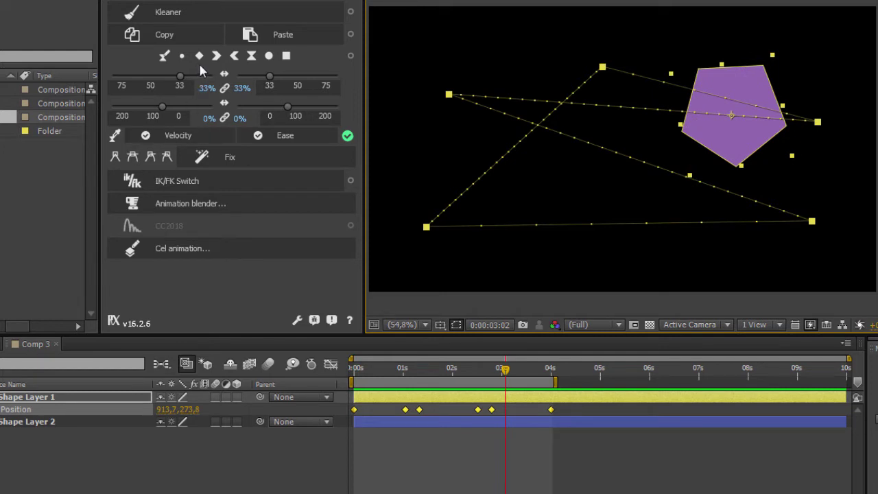
click(217, 57)
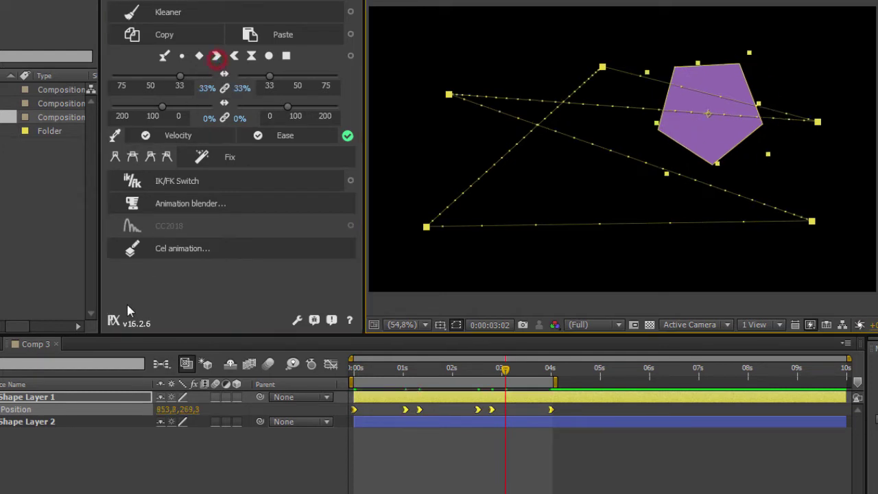
key(space)
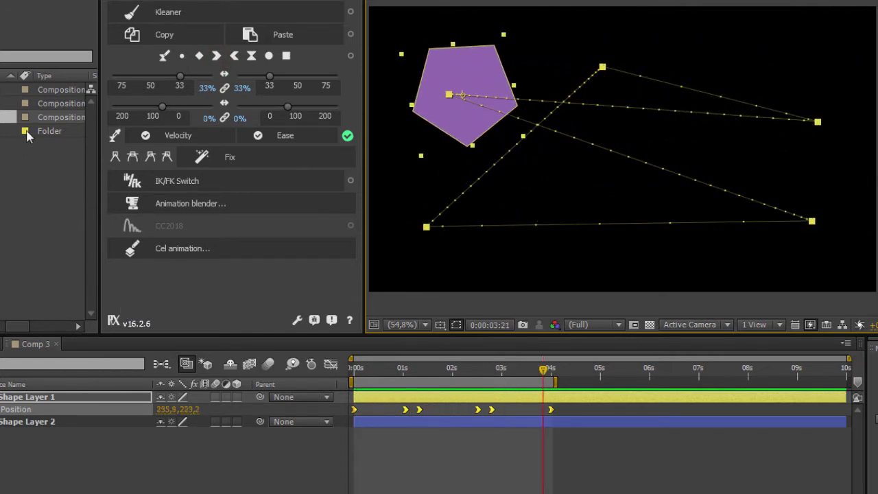
Step: Try Ease Out, settle on Linear, and return to 0:00:00:00
click(234, 56)
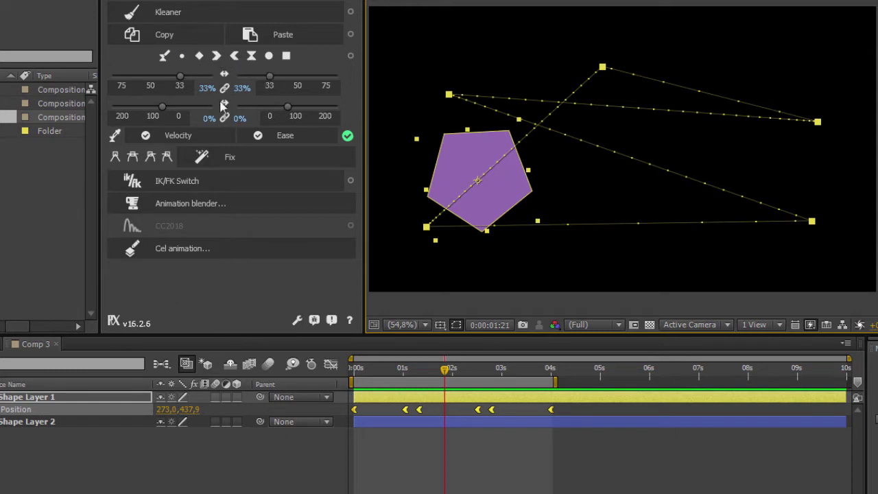
click(199, 57)
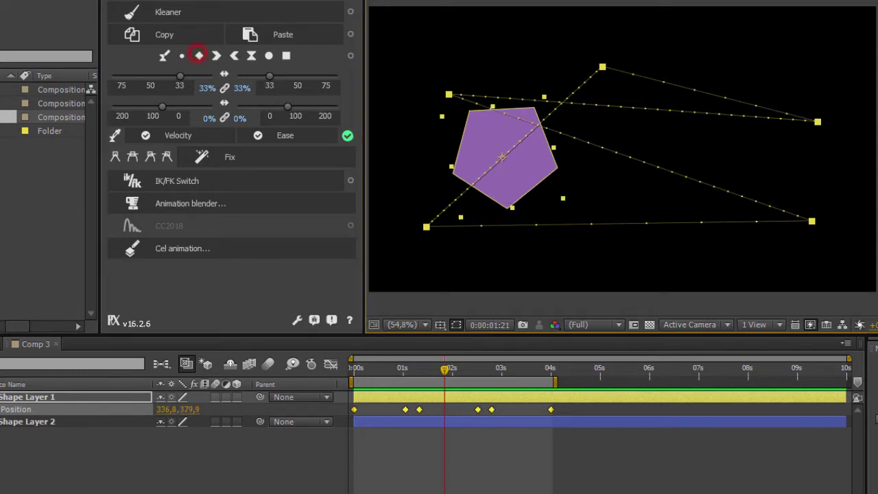
drag(445, 368, 354, 369)
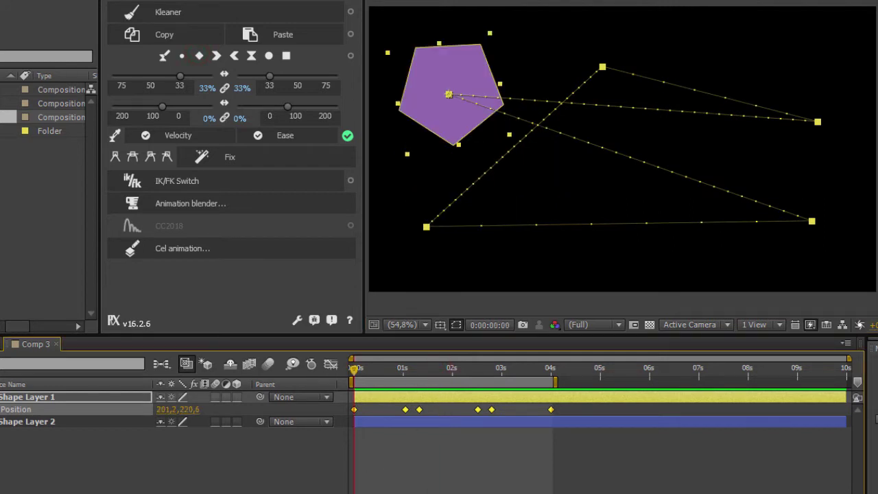
click(330, 365)
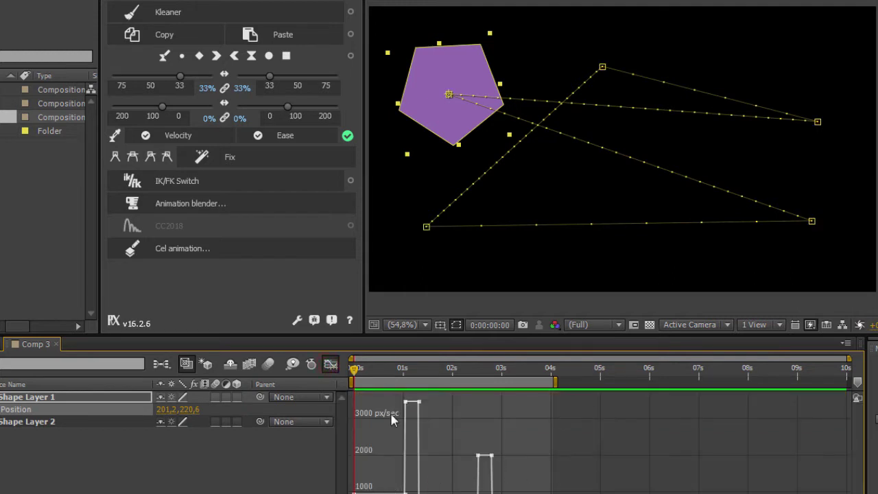
click(330, 365)
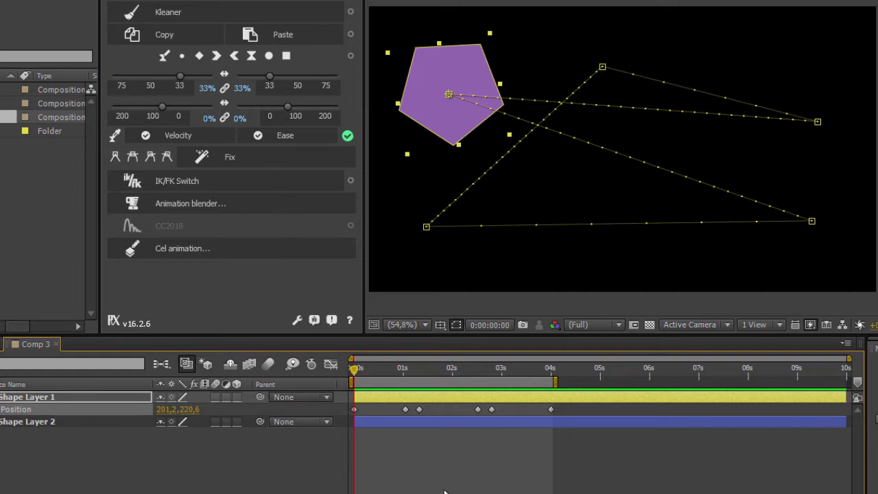
mouse_move(376, 371)
mouse_down()
mouse_move(464, 373)
mouse_move(374, 374)
mouse_up()
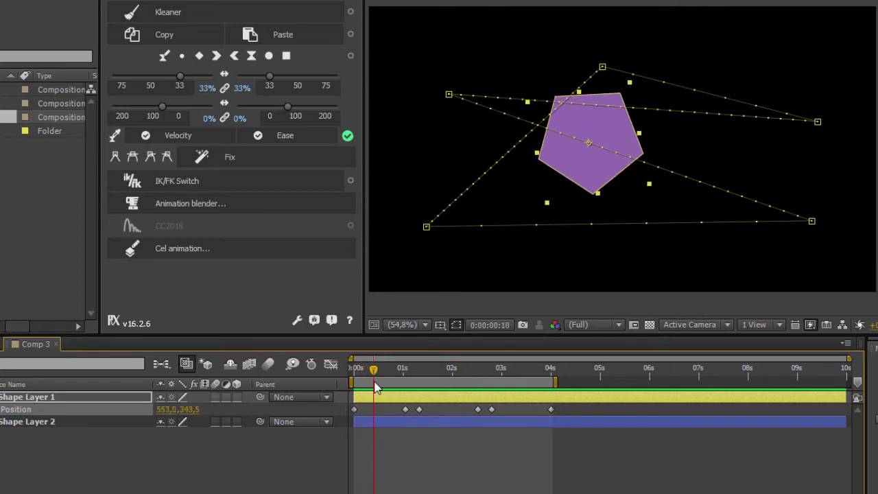
click(183, 57)
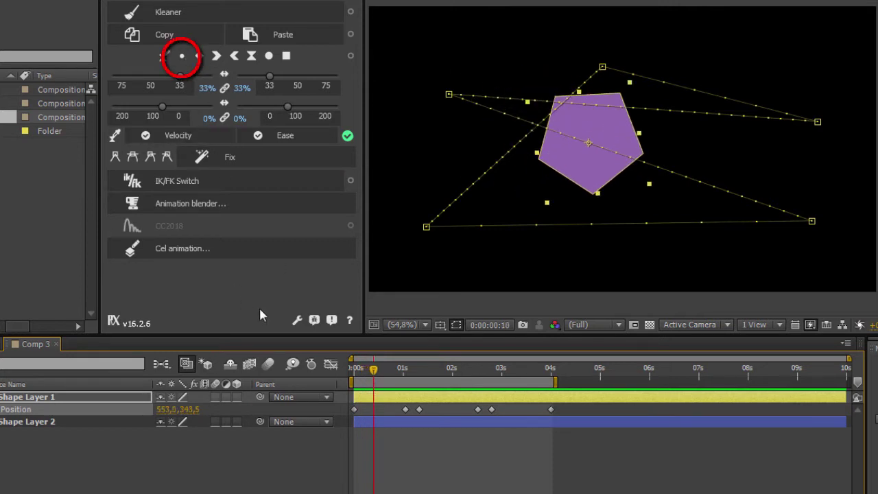
drag(374, 372, 353, 372)
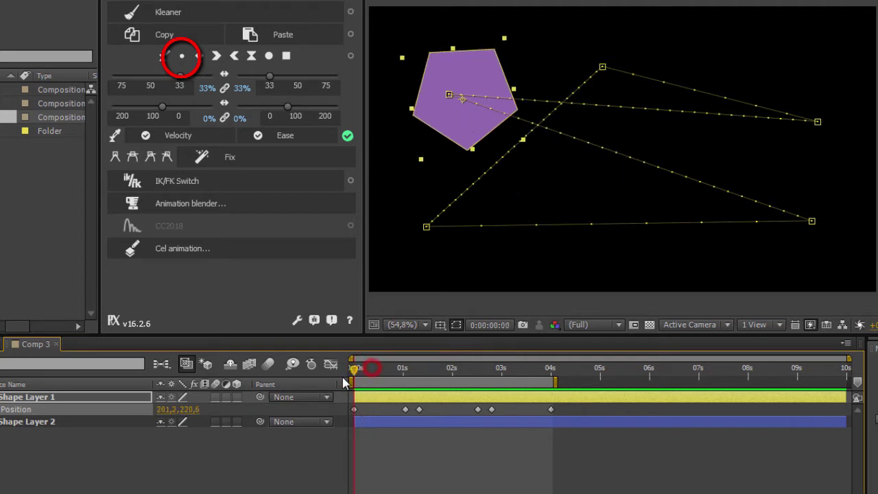
click(356, 370)
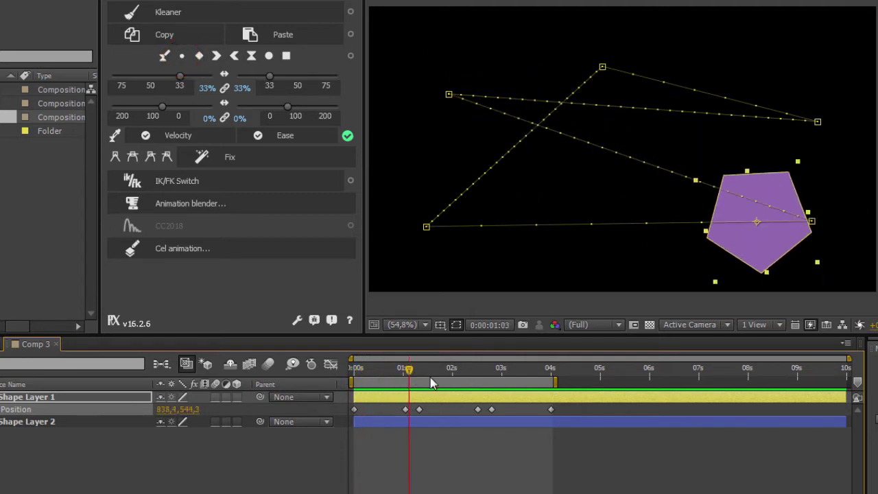
drag(367, 372, 352, 370)
drag(345, 406, 383, 416)
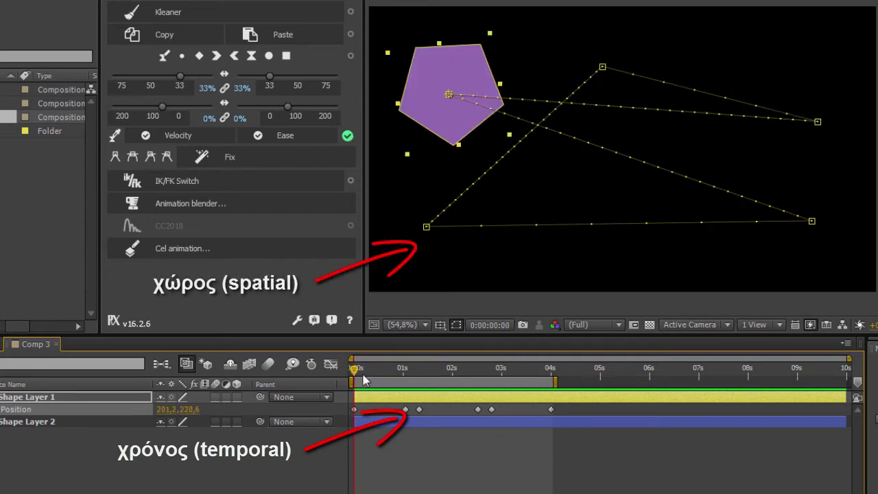
key(space)
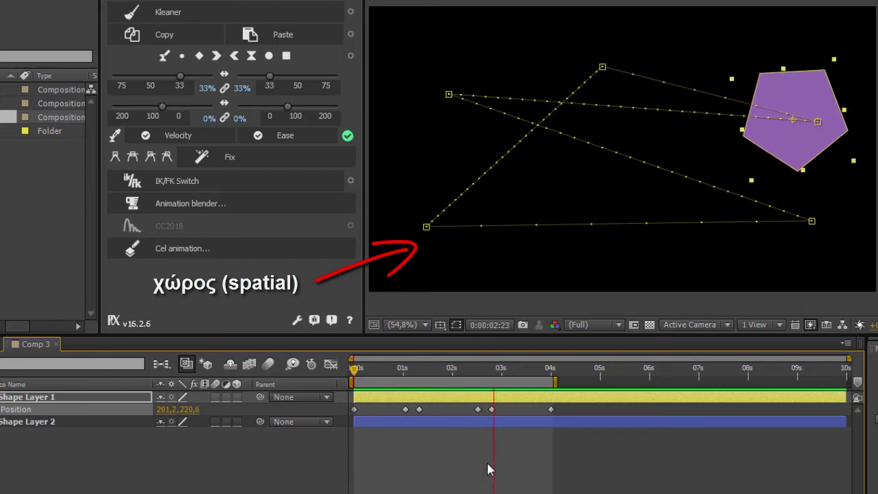
key(space)
drag(501, 369, 417, 374)
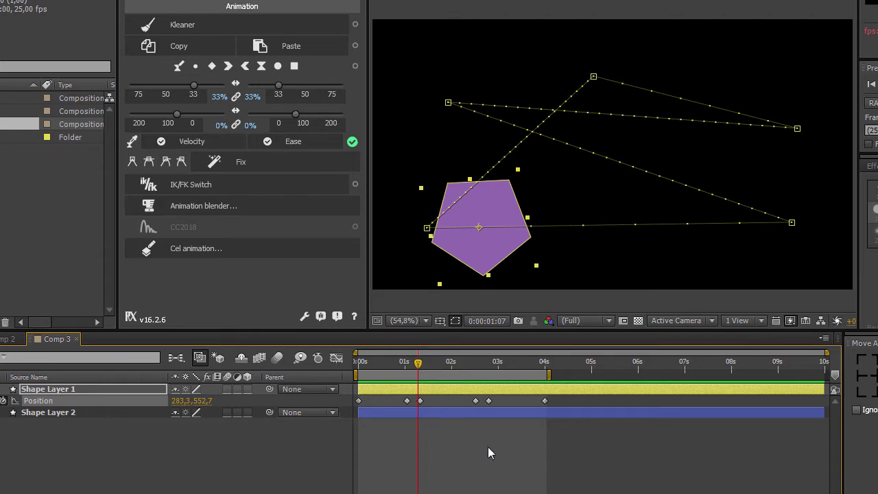
Step: Set the four middle Position keyframes to Roving and preview the evened-out speed
click(593, 76)
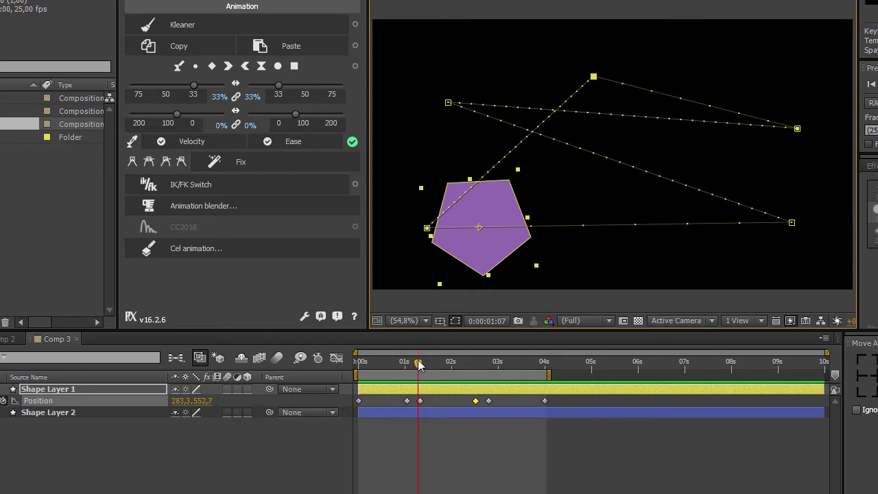
drag(420, 364, 360, 393)
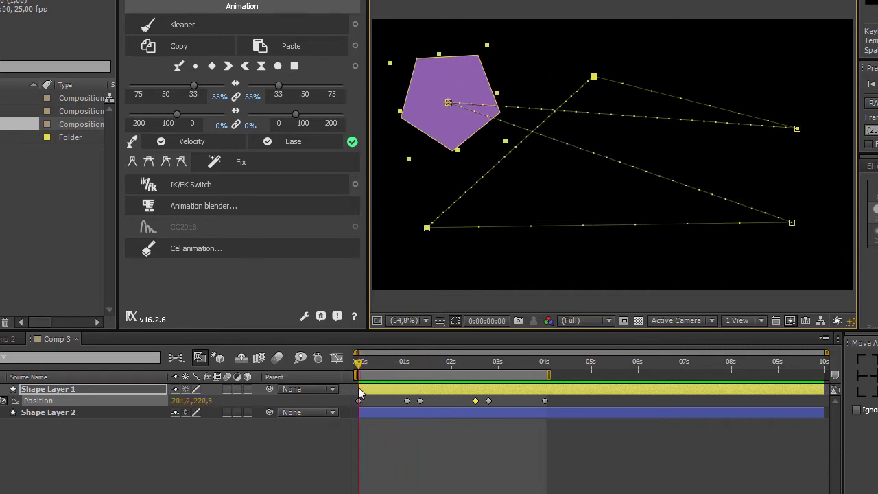
drag(393, 396, 500, 406)
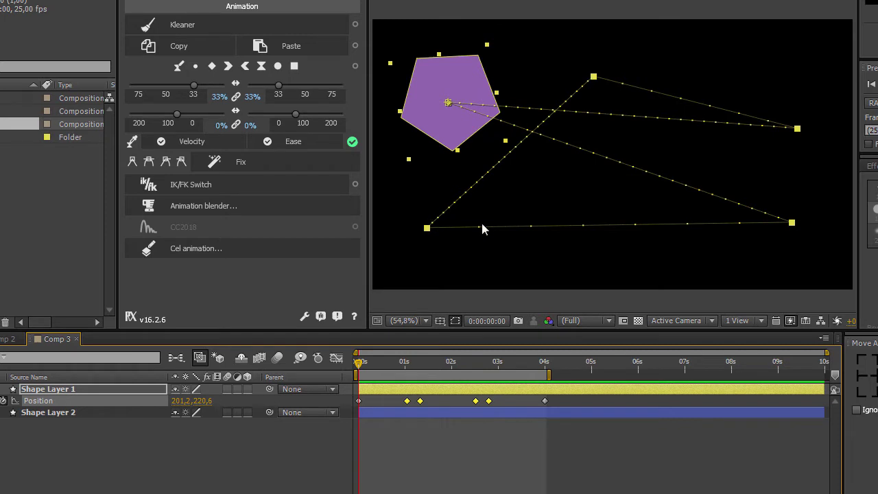
click(196, 67)
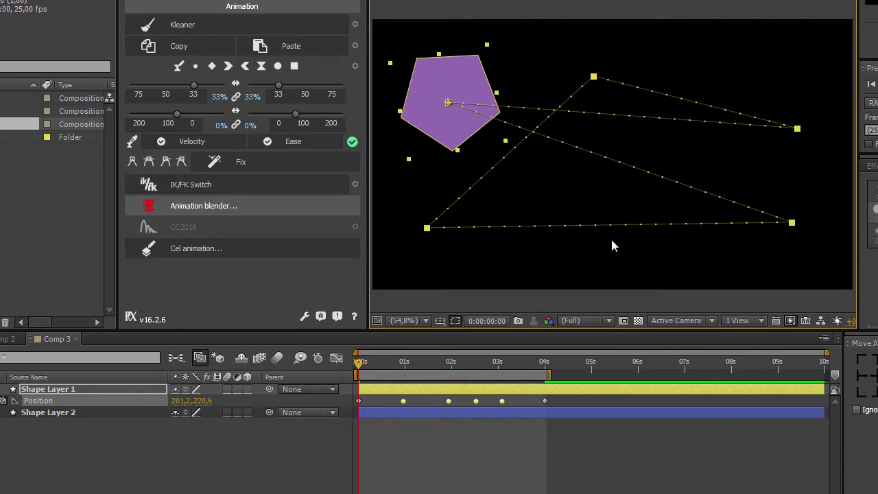
key(space)
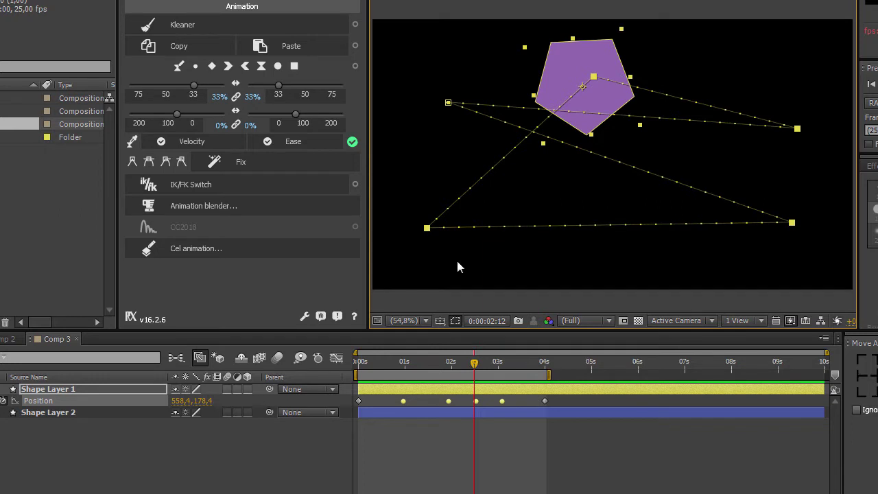
Step: Undo the Roving change, play the restored animation, and select all Position keyframes
key(ctrl+z)
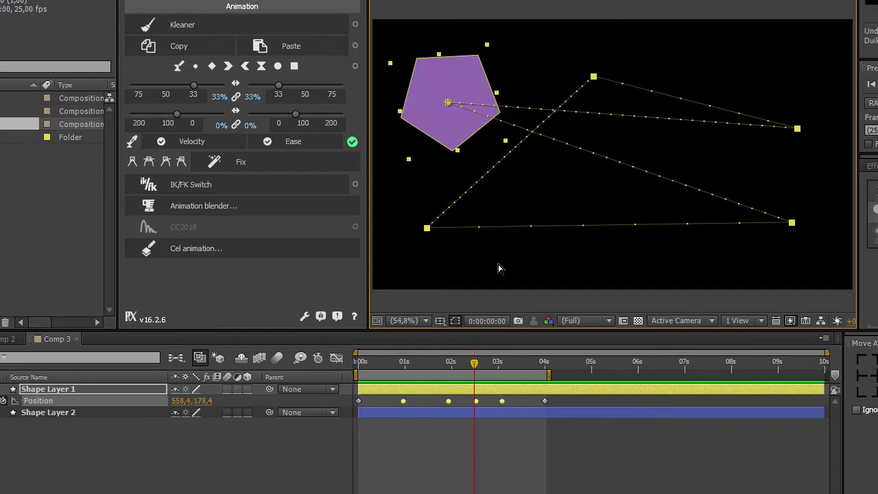
key(Home)
key(space)
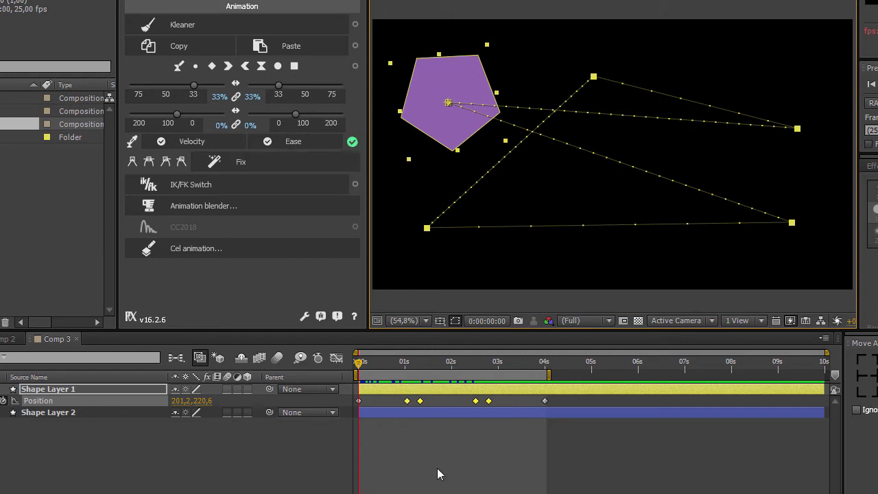
click(155, 404)
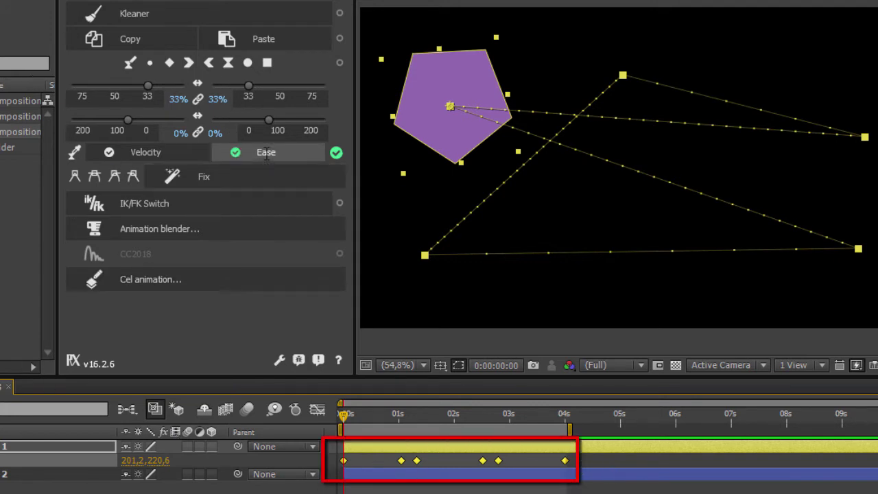
Step: Turn on velocity and ease in Duik, then apply ease to the selected Position keyframes and check the speed graph
click(146, 152)
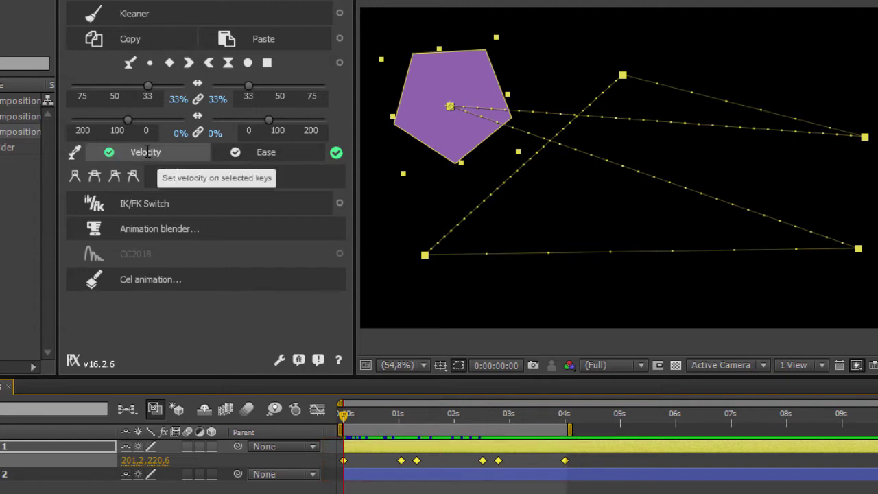
click(266, 155)
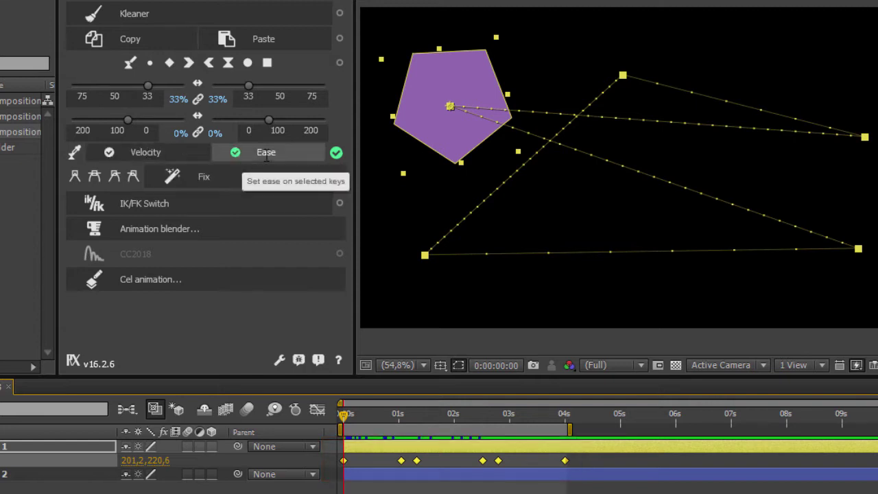
click(266, 155)
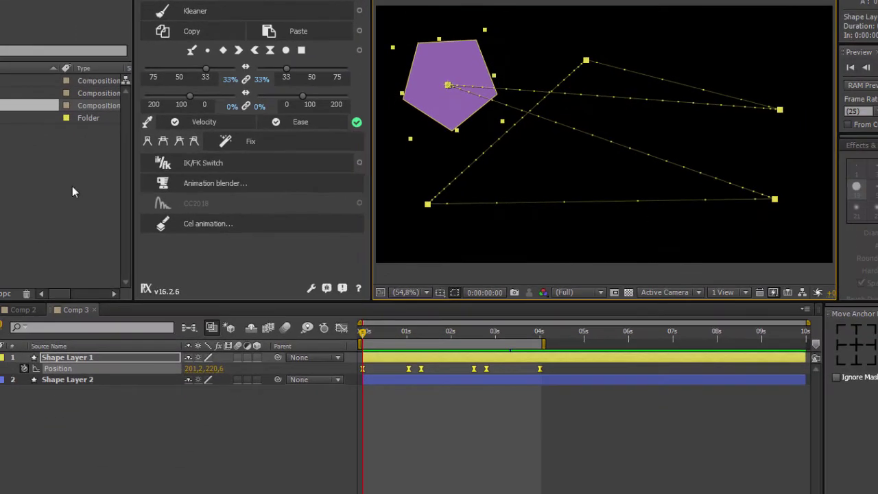
click(341, 327)
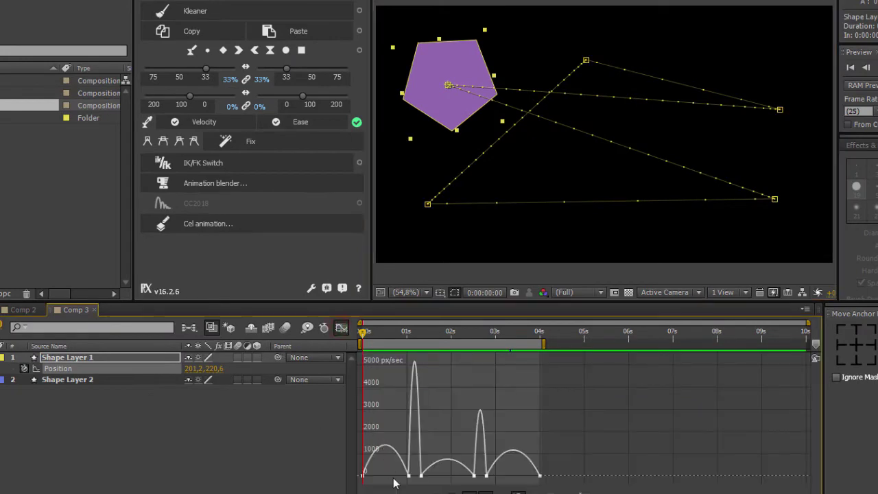
click(343, 329)
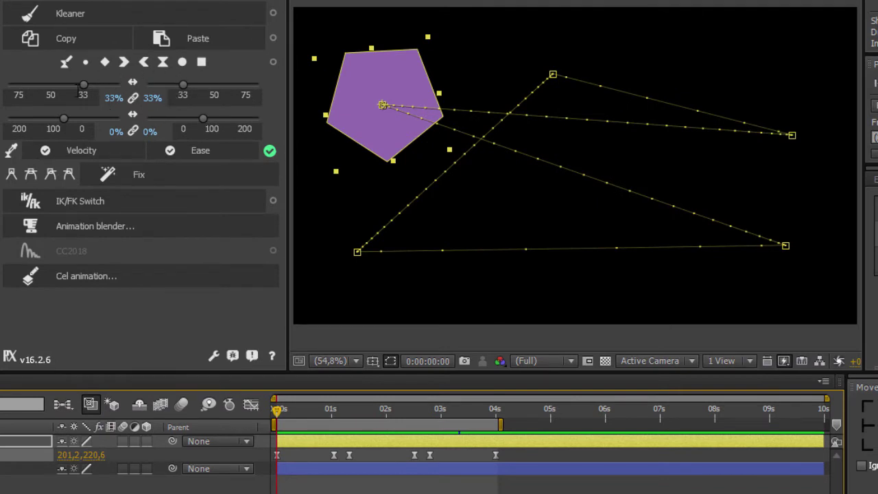
Step: Edit the outgoing ease influence, then preview the animation and stop at frame 9
click(153, 99)
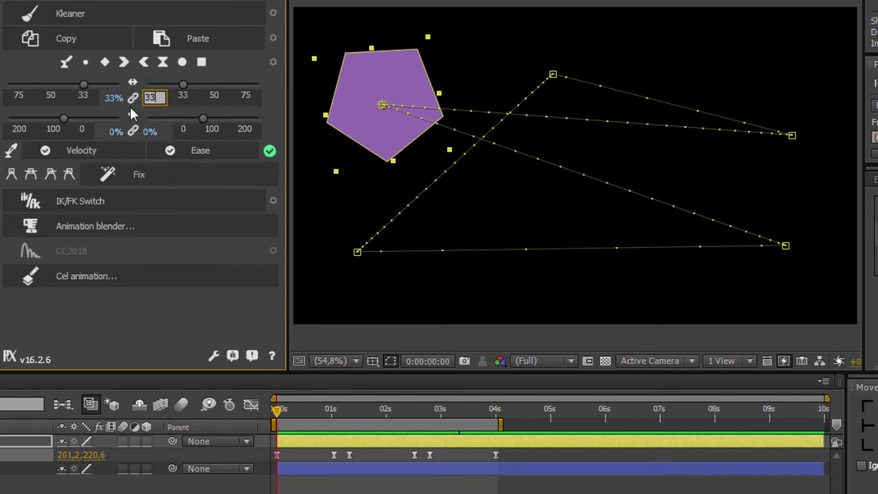
click(135, 332)
click(160, 97)
click(313, 409)
key(space)
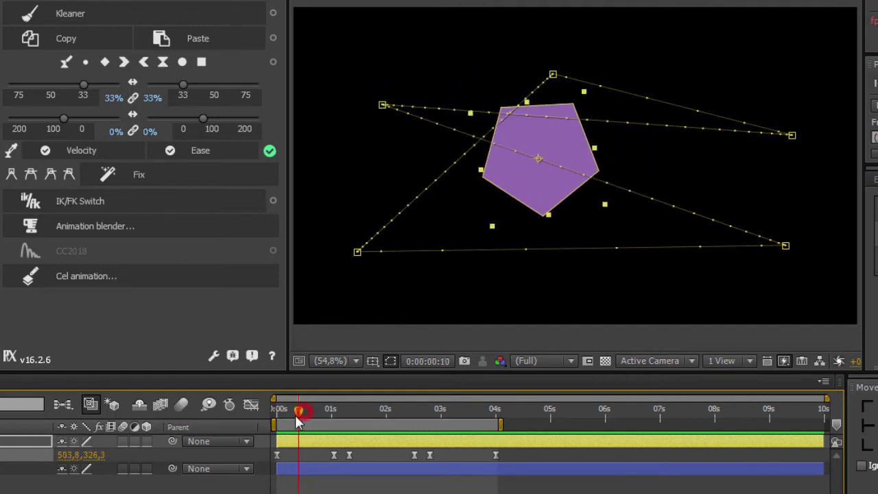
drag(308, 415, 296, 410)
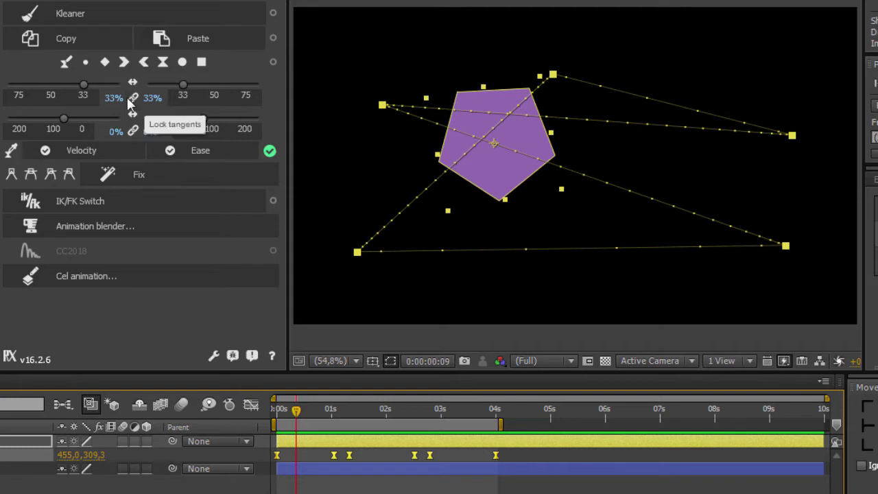
Step: Set the incoming ease influence to 12% and replay the motion from the start
click(112, 99)
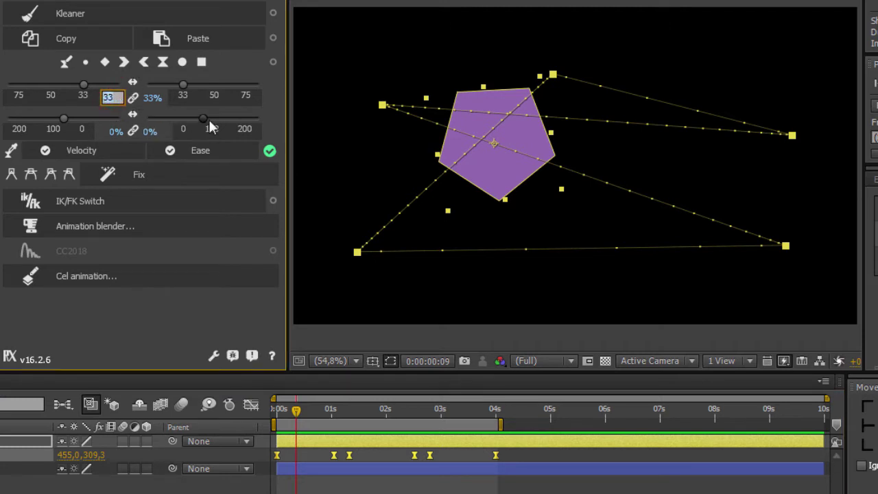
text(12)
key(Return)
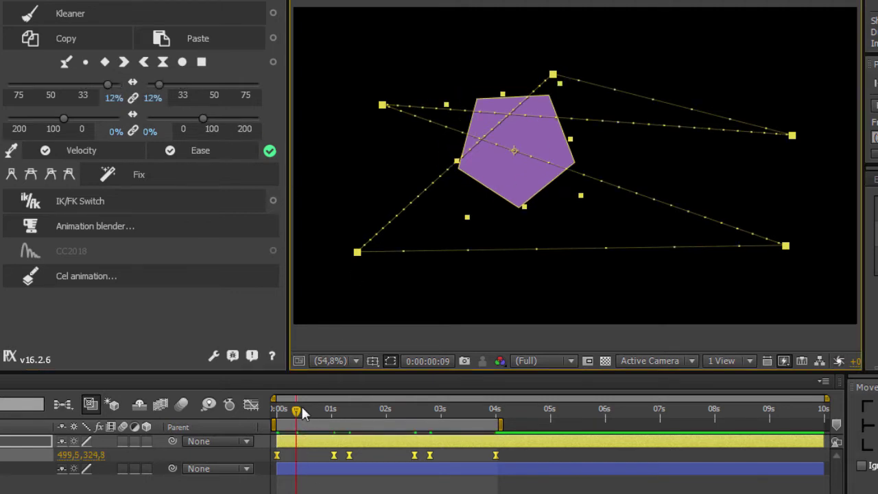
drag(298, 411, 276, 410)
key(space)
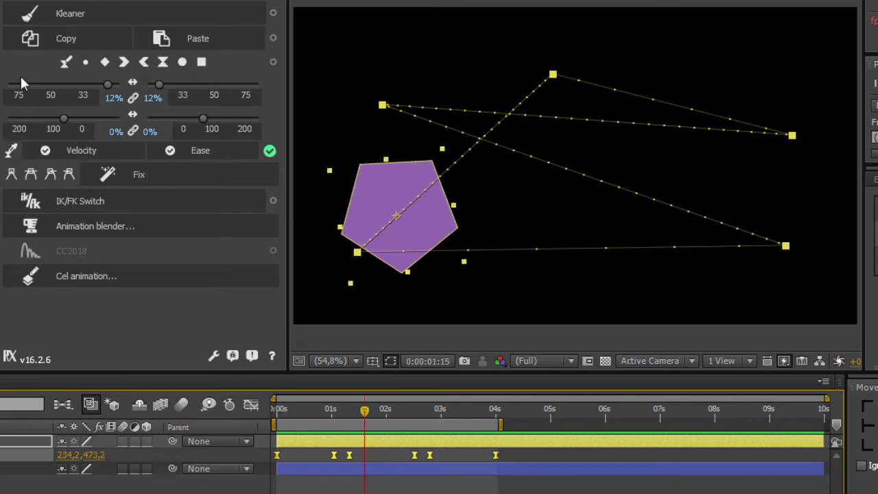
Step: Try the 50% ease preset with a preview, then apply 75% and return to frame 0
click(46, 100)
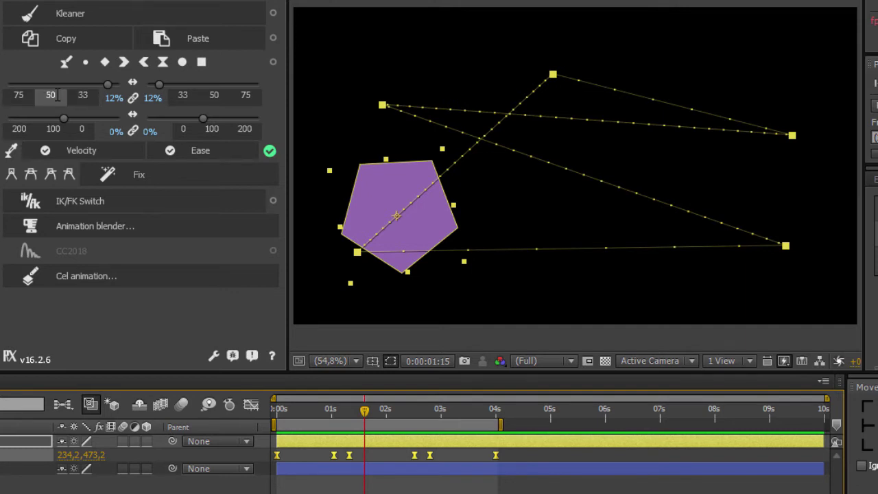
click(55, 95)
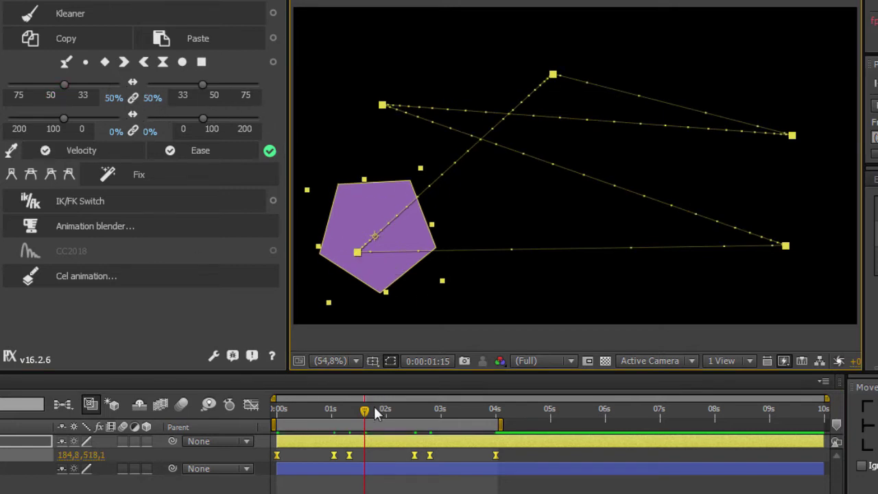
key(space)
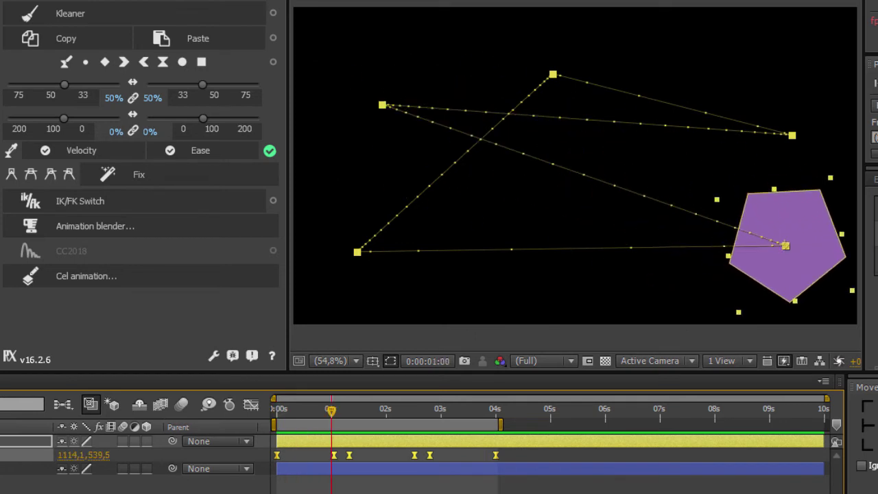
click(250, 96)
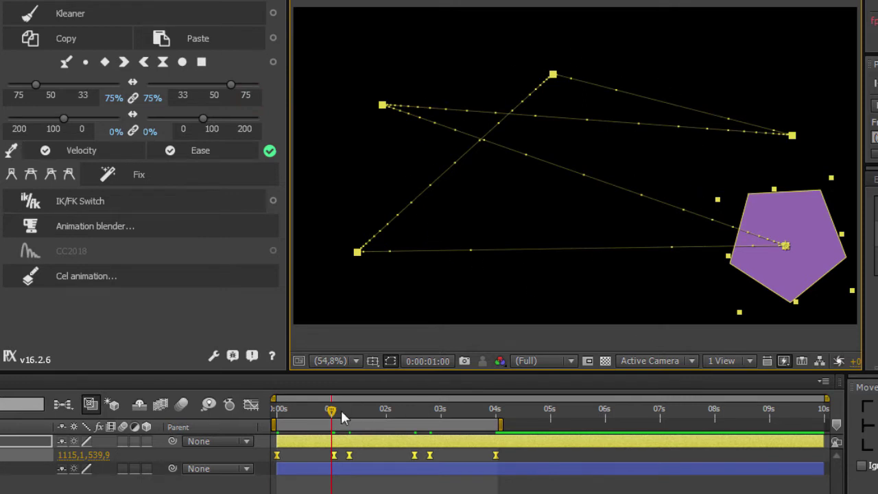
drag(334, 411, 276, 411)
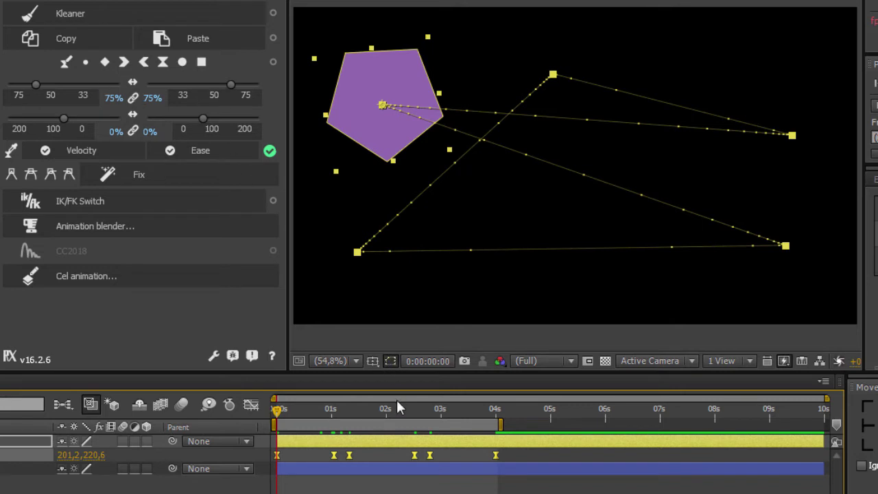
Step: Preview the eased motion, move the time to 0:00:01:14, and display the Position speed graph
key(space)
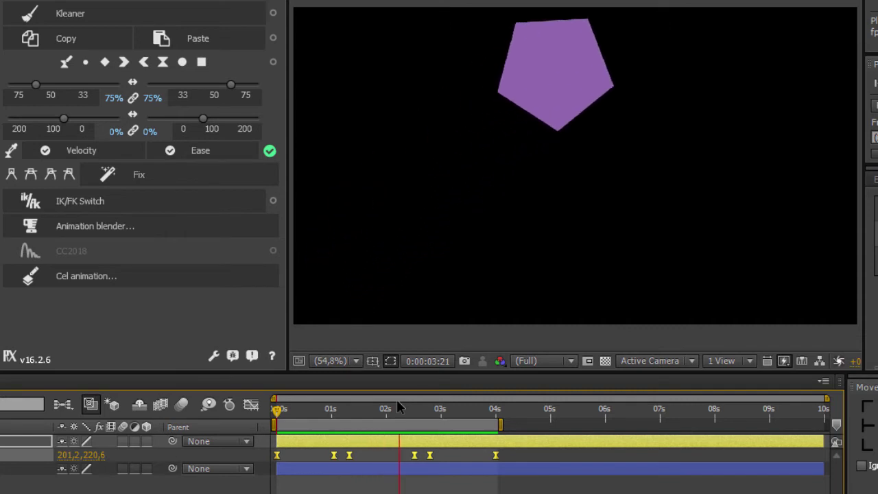
key(space)
key(Home)
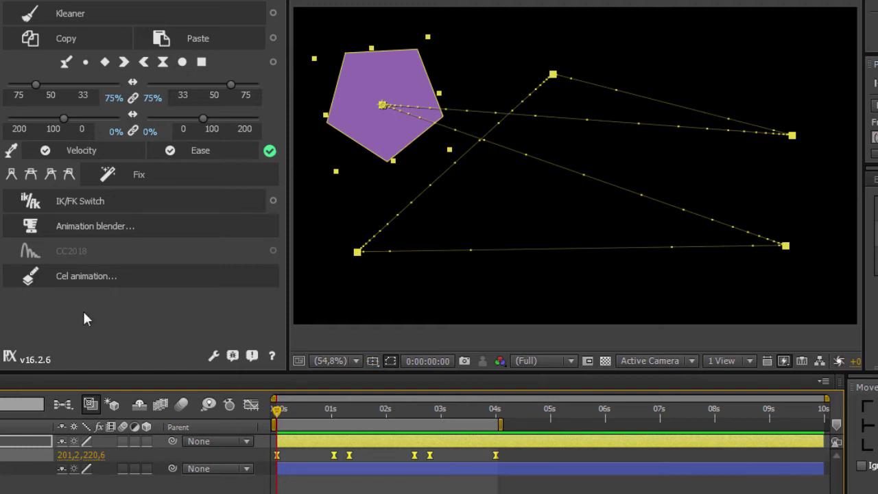
click(363, 410)
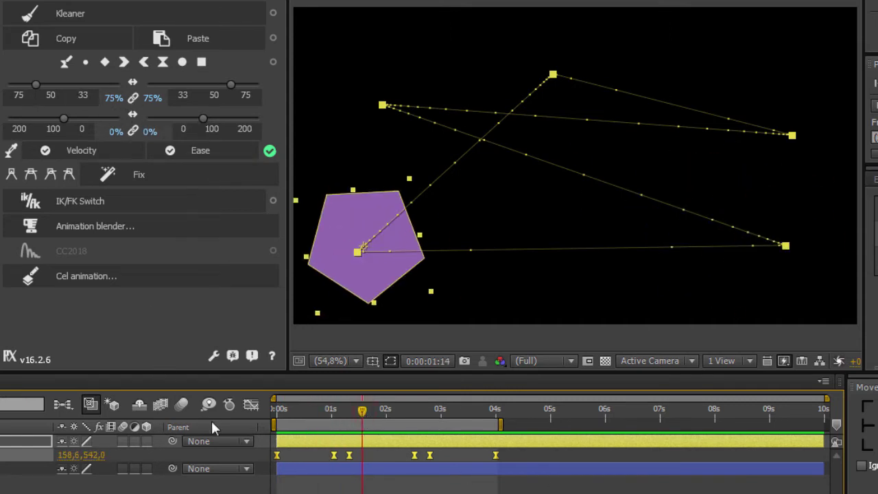
click(250, 404)
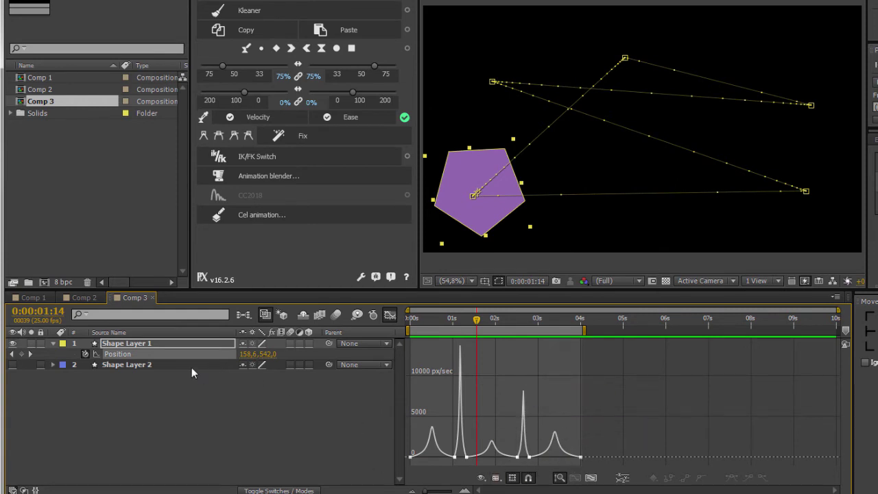
Step: Select all Position keyframes, try the 33%, 50% and 75% ease presets, and preview
click(124, 355)
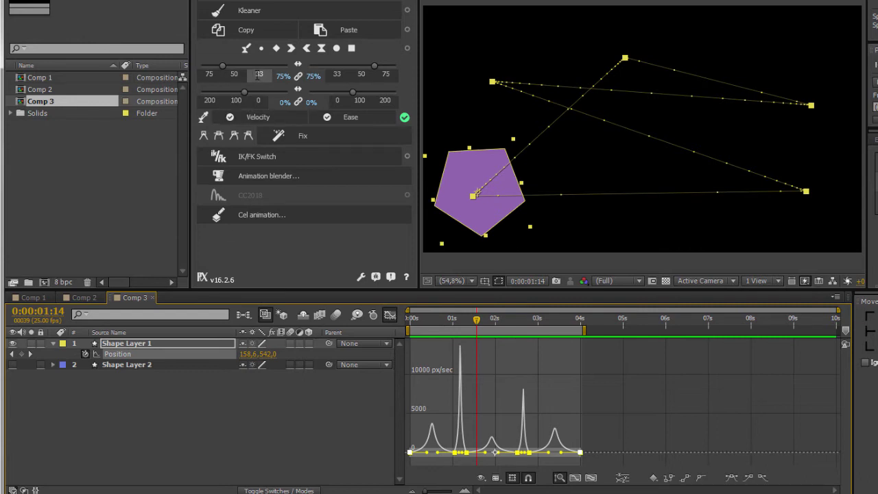
click(259, 74)
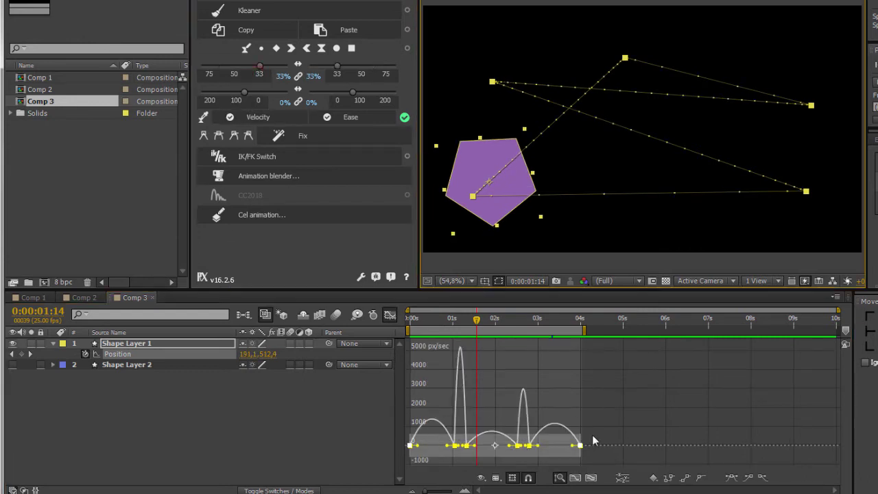
click(234, 74)
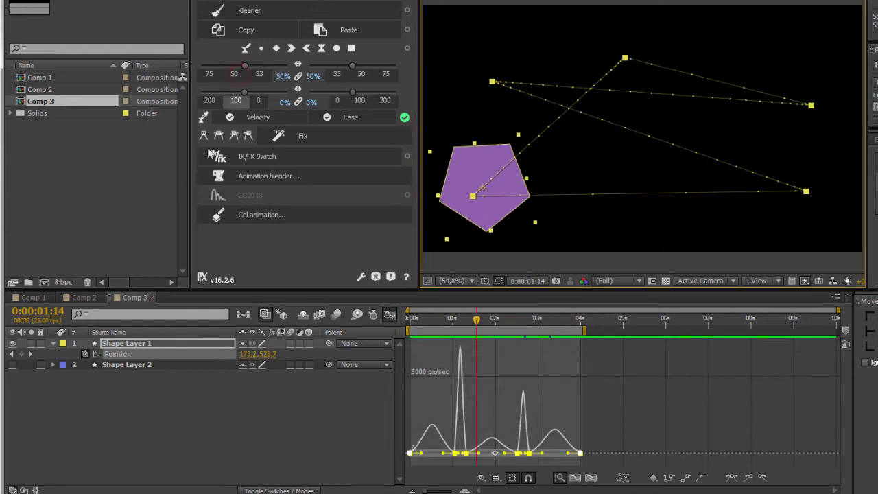
click(209, 73)
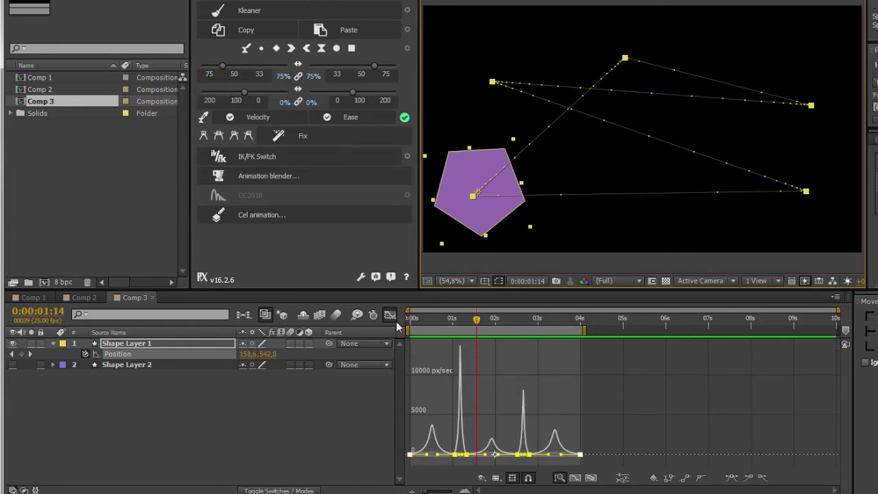
click(427, 328)
key(space)
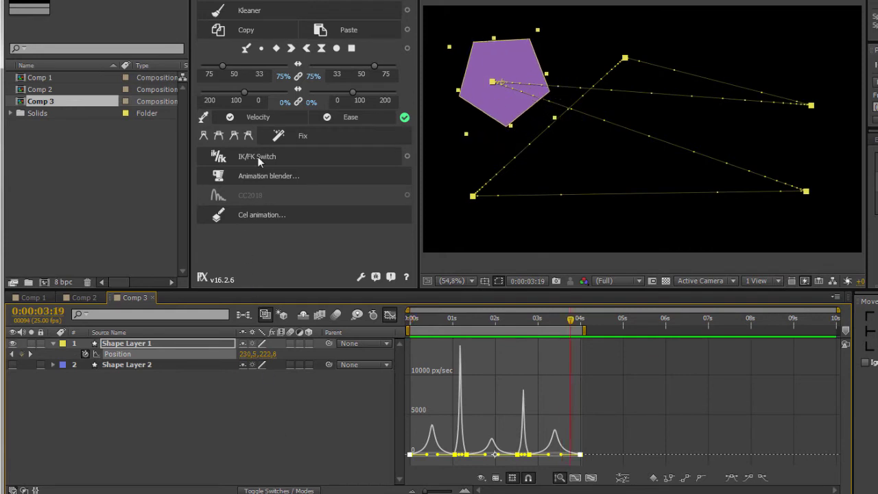
Step: Settle on 33% ease influence, preview to 0:00:03:06, and reselect all Position keyframes
click(259, 73)
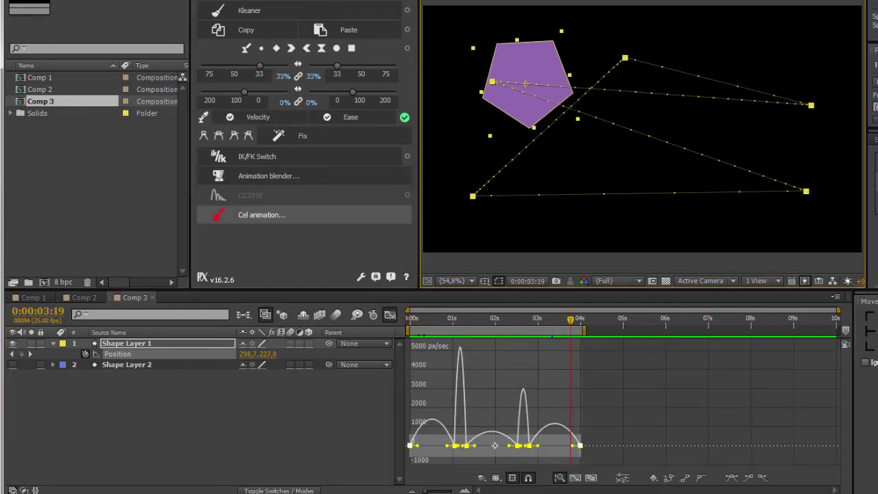
key(space)
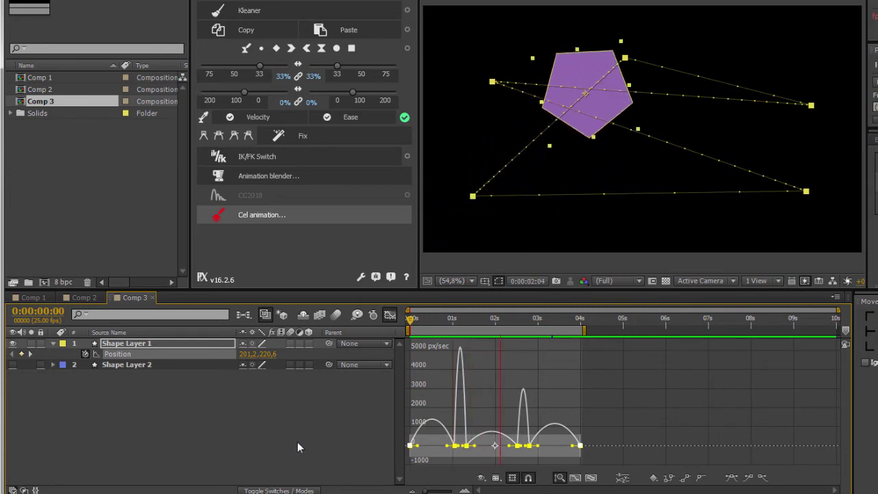
key(space)
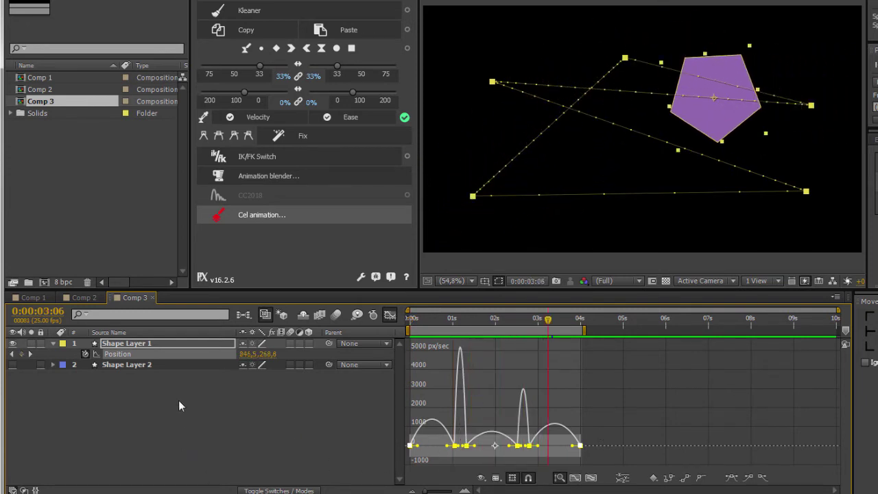
click(299, 77)
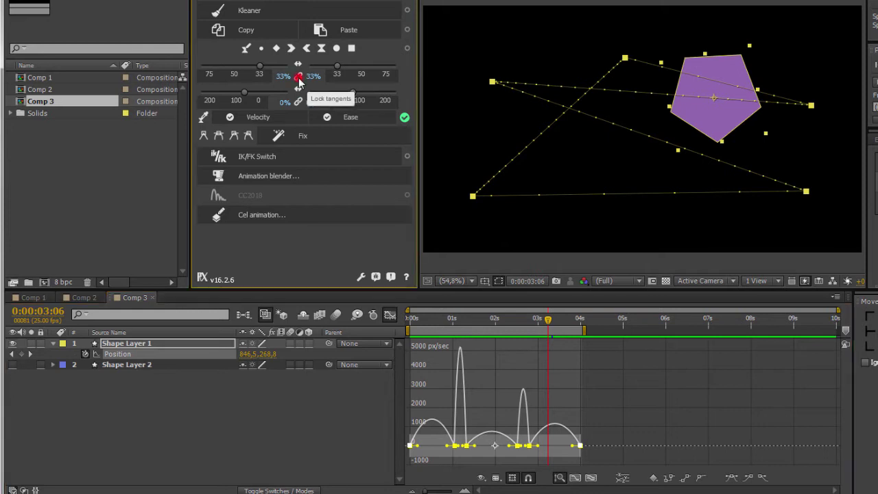
click(501, 388)
double_click(467, 458)
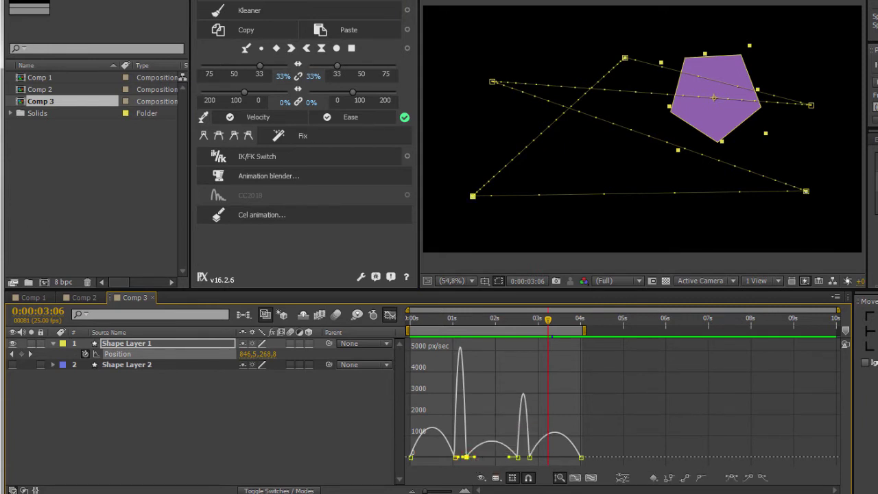
click(147, 356)
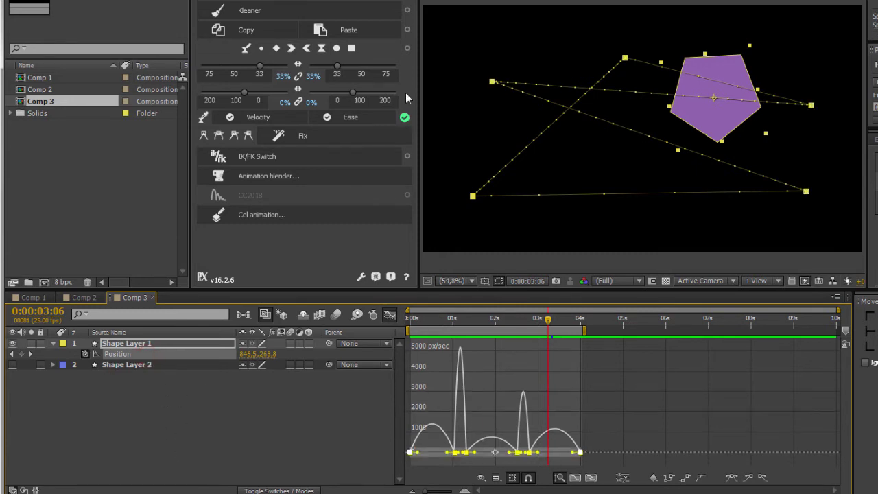
Step: On the speed graph, set the Position keys' influence to 100% on one side and 1% on the other, then preview
click(389, 316)
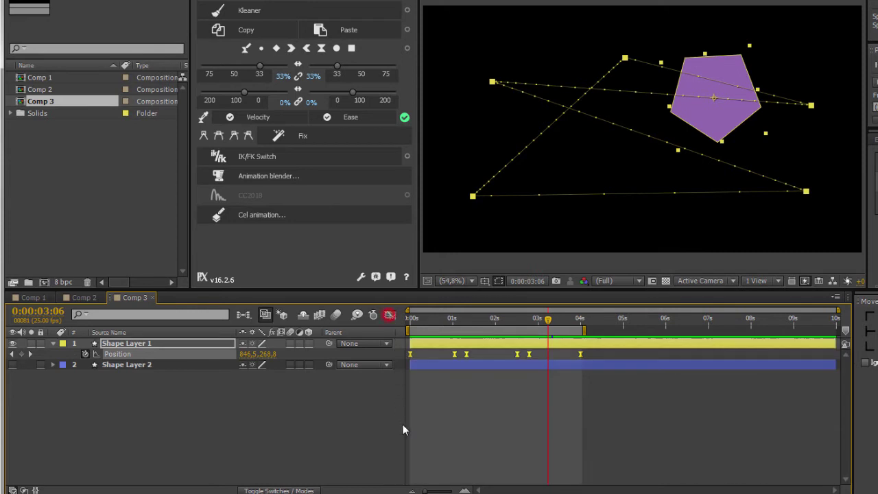
click(389, 315)
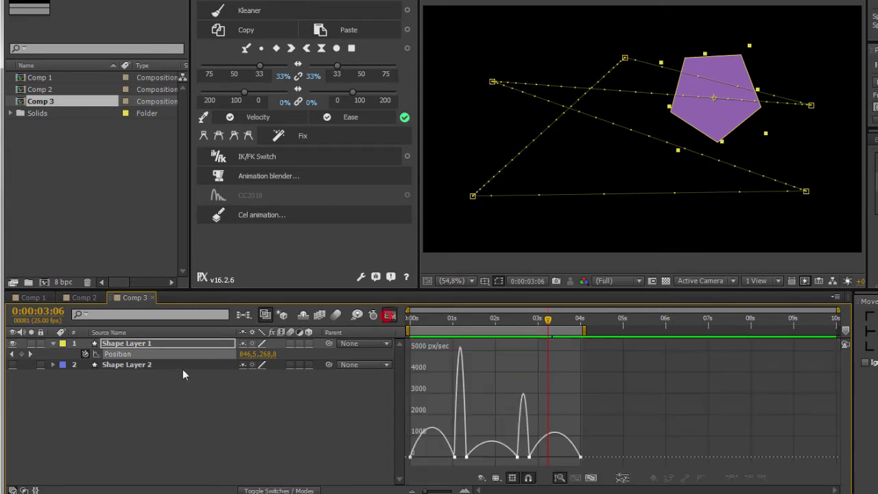
click(134, 355)
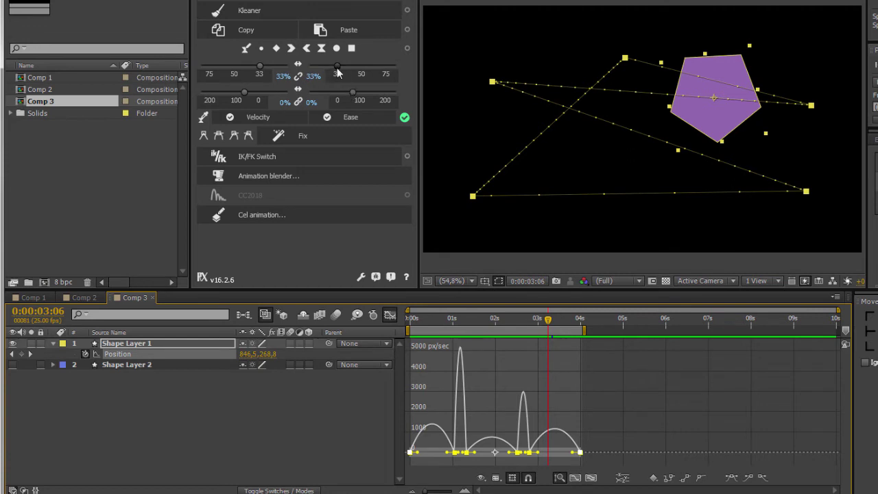
drag(337, 66, 352, 65)
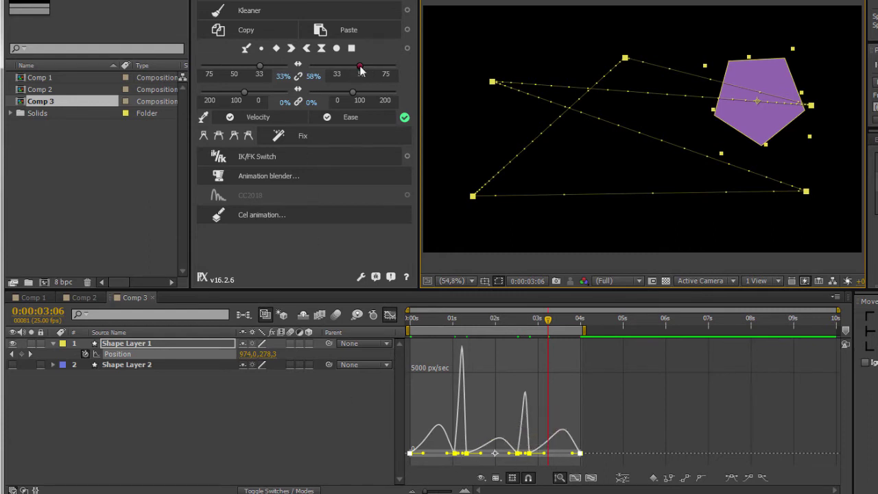
drag(360, 66, 383, 67)
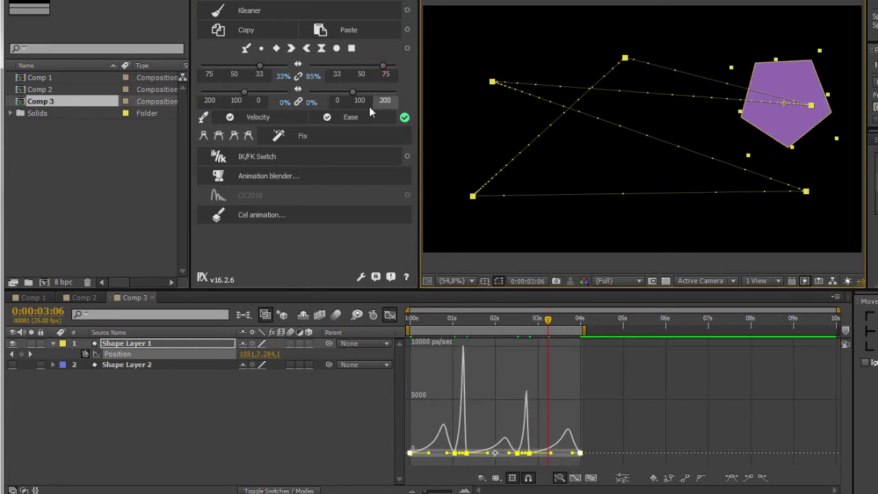
mouse_move(382, 67)
mouse_down()
mouse_move(391, 66)
mouse_move(369, 74)
mouse_move(400, 61)
mouse_up()
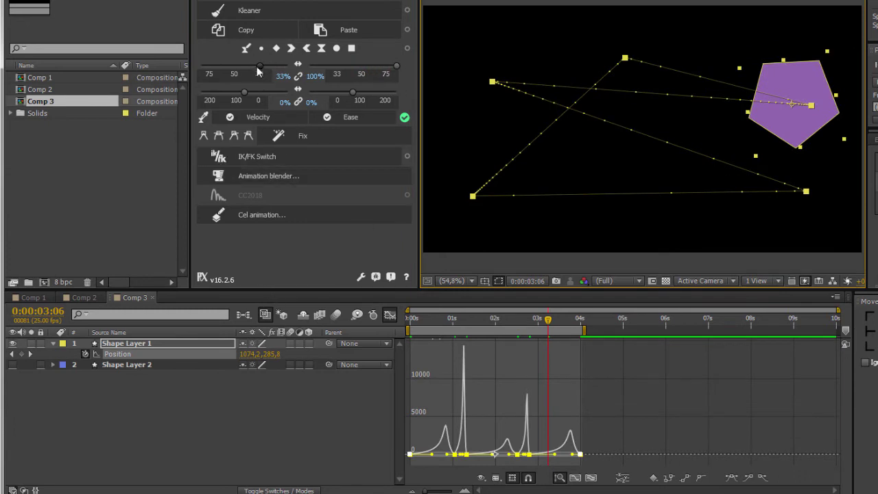
drag(259, 65, 290, 66)
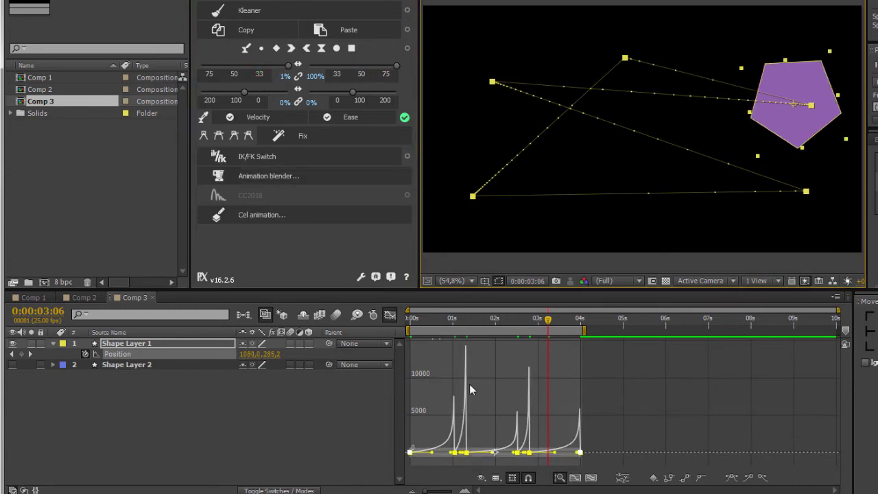
key(space)
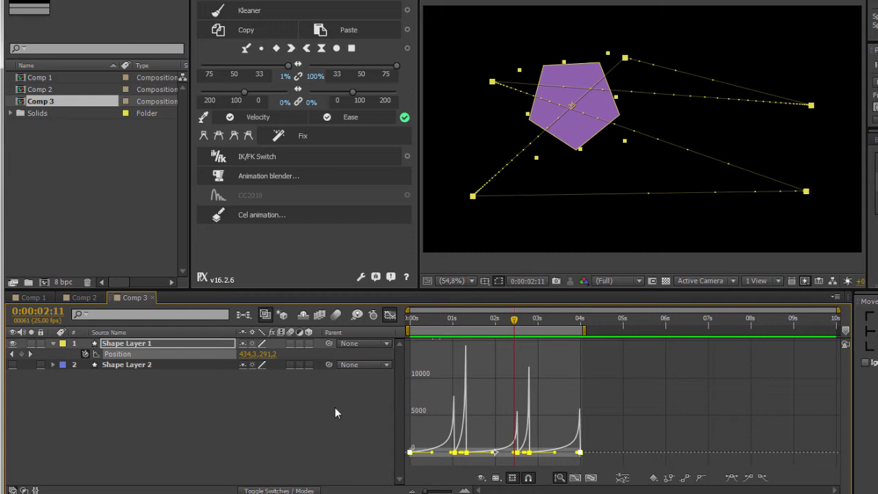
Step: Switch the timeline from the speed graph back to layer bars with Shift+F3
key(shift+F3)
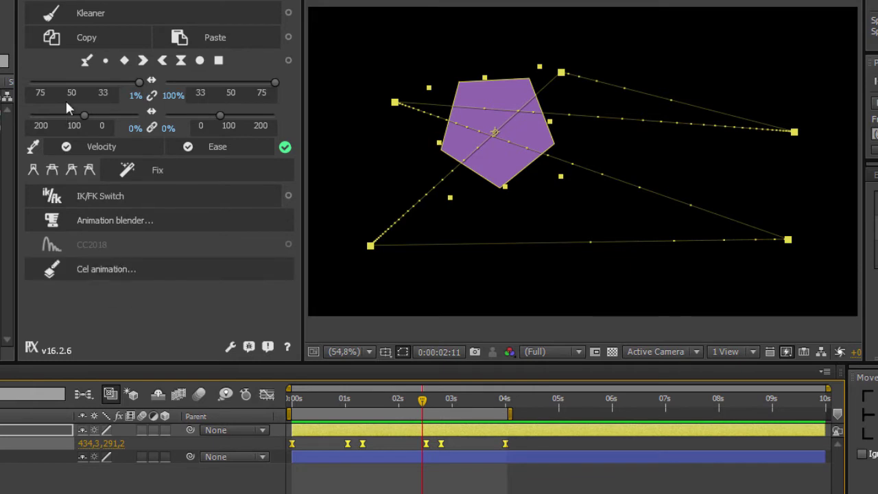
Step: Make the pentagon's Position keyframes linear with Duik and play the animation back
click(125, 61)
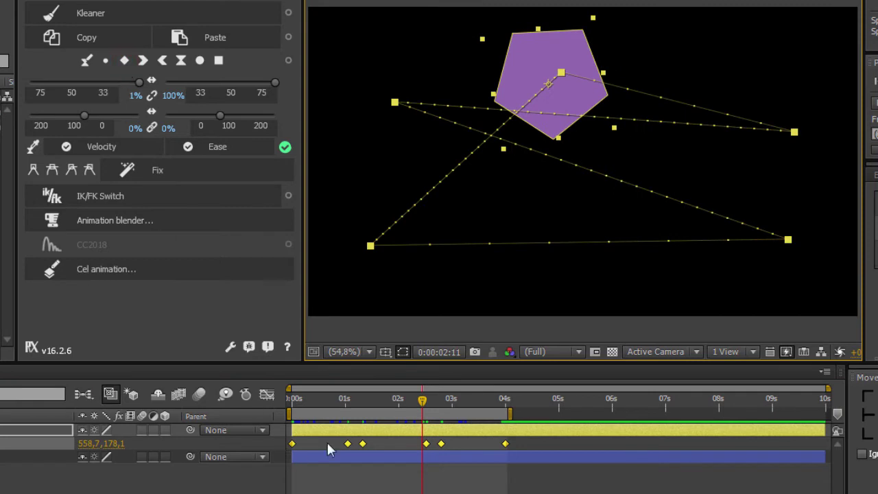
click(381, 399)
key(space)
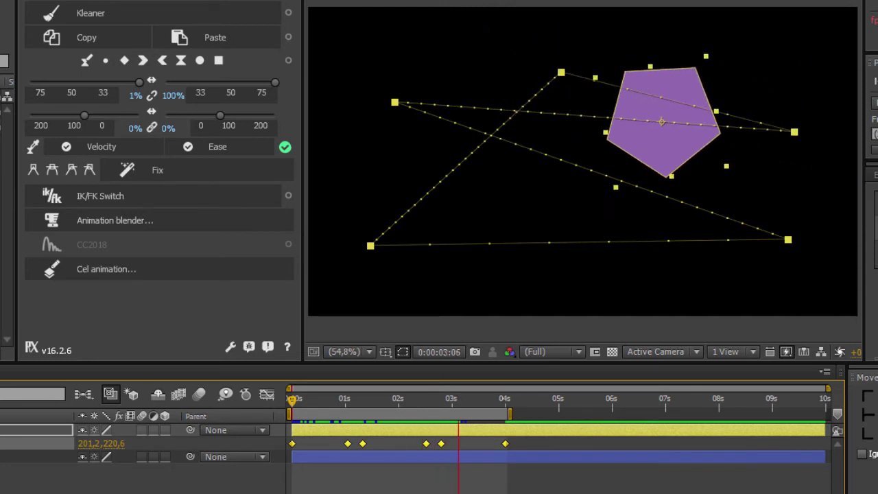
click(266, 395)
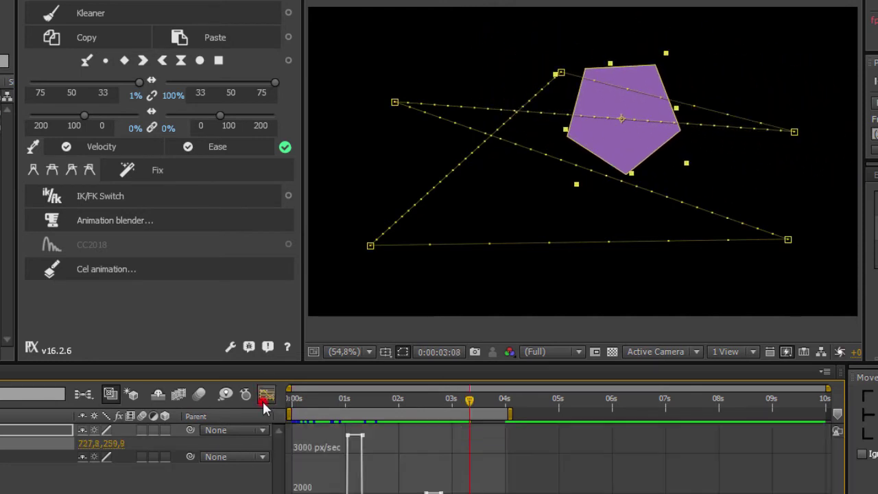
click(266, 395)
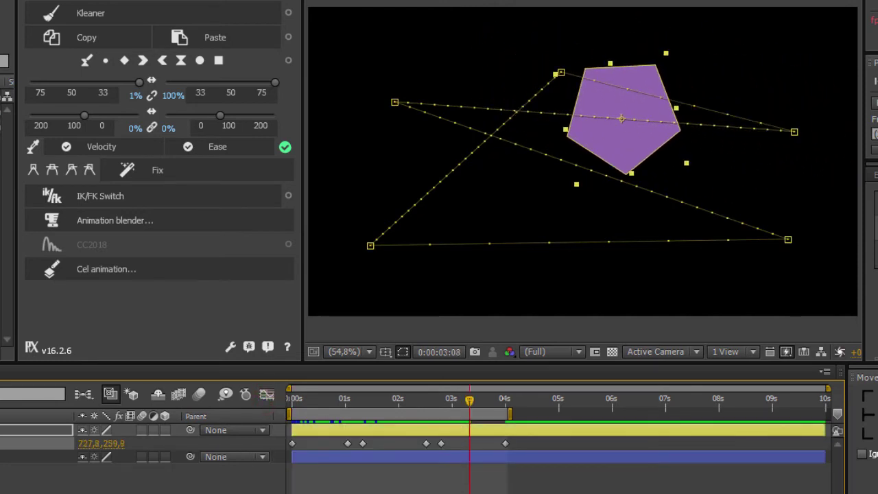
Step: Scrub through the motion and select the keyframe near 1.3 seconds
mouse_move(475, 401)
mouse_down()
mouse_move(338, 407)
mouse_move(379, 403)
mouse_up()
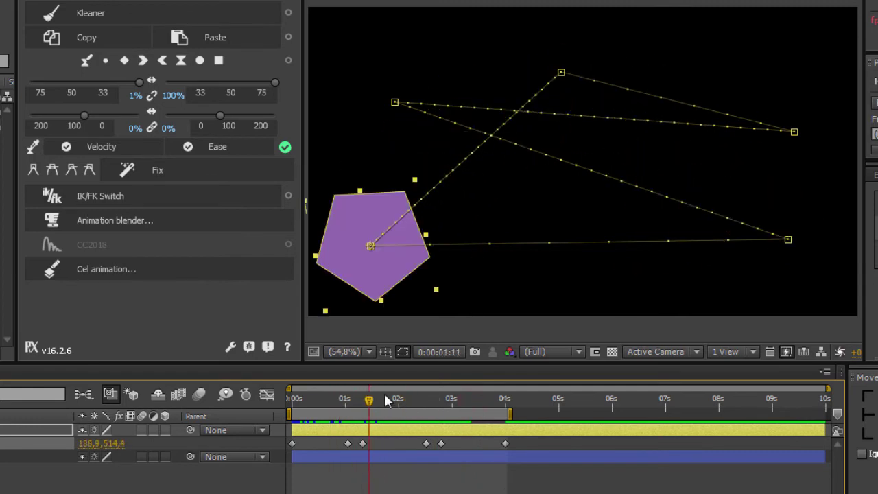
click(363, 443)
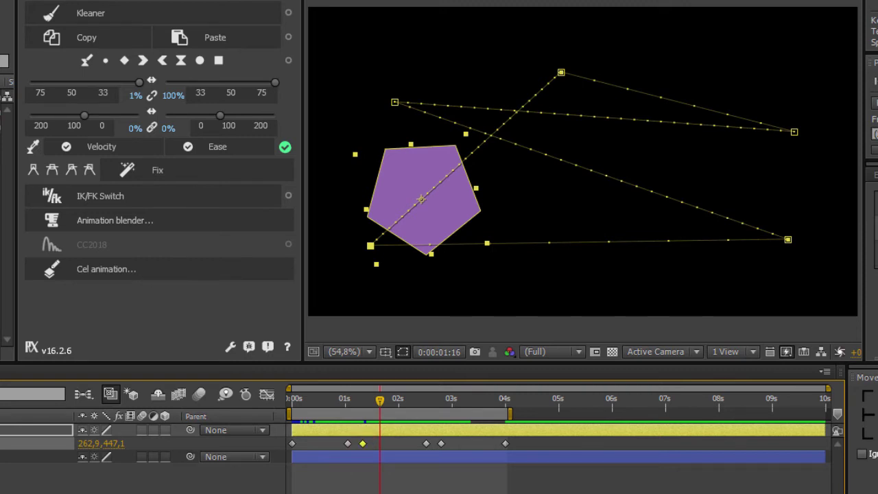
click(363, 444)
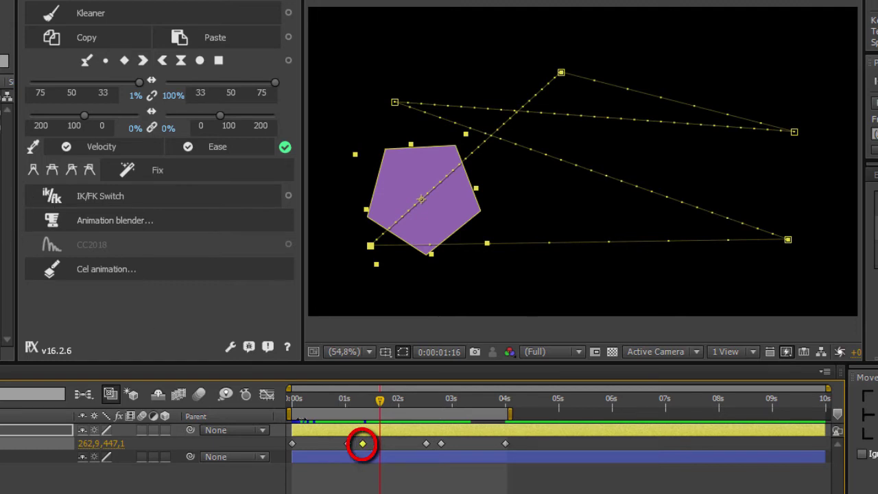
Step: Sample the selected keyframe's easing with Duik's eyedropper and select the two keys between 2s and 3s
click(33, 148)
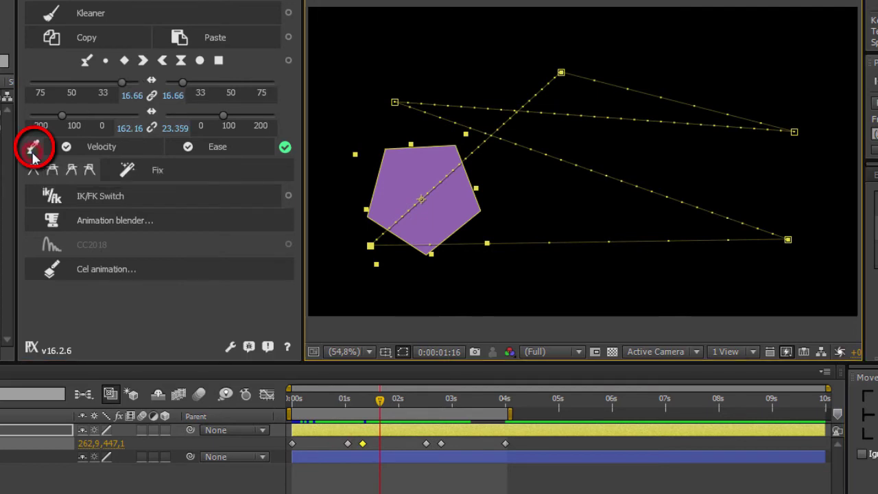
click(33, 147)
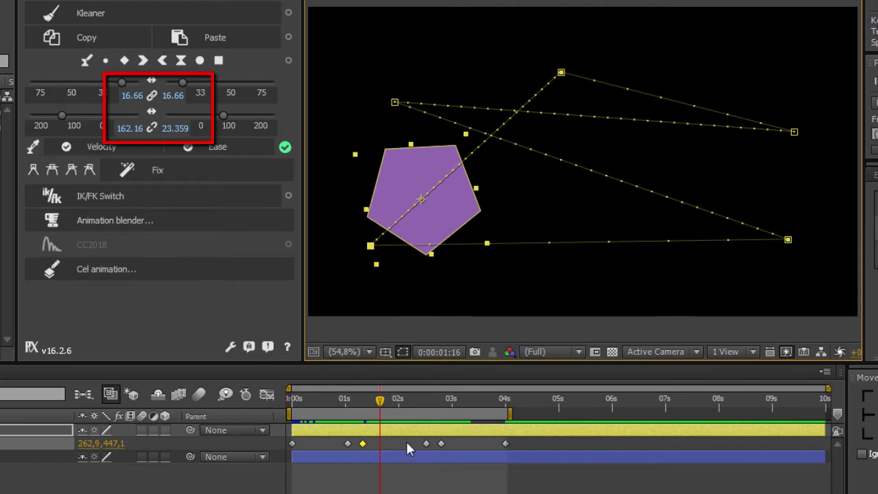
drag(406, 439, 457, 446)
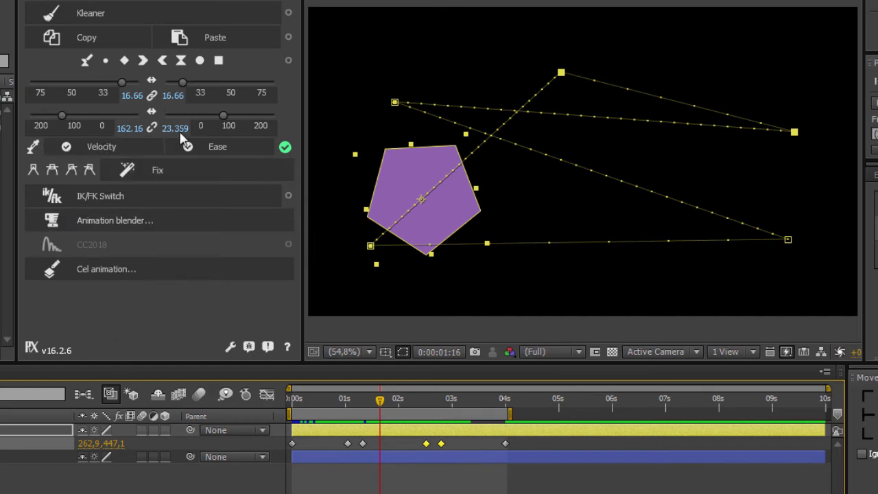
Step: Apply the sampled ease to the two 2–3s keyframes, then undo it to keep them linear
click(98, 147)
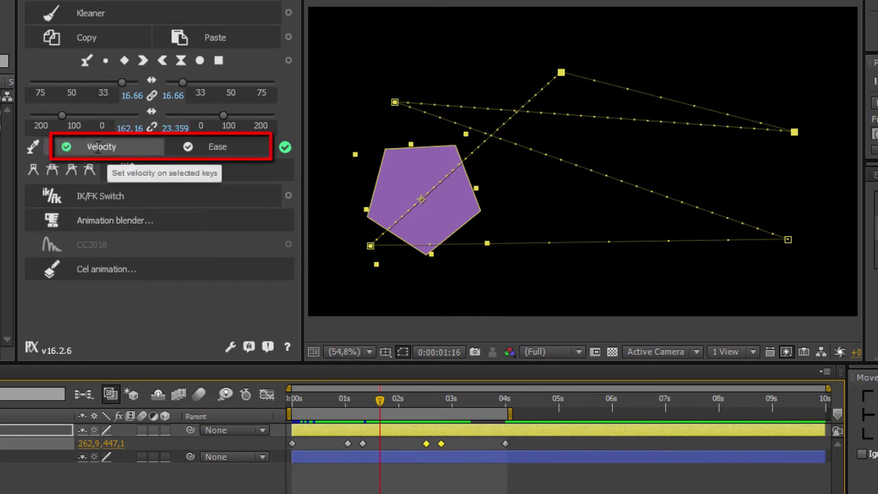
click(218, 147)
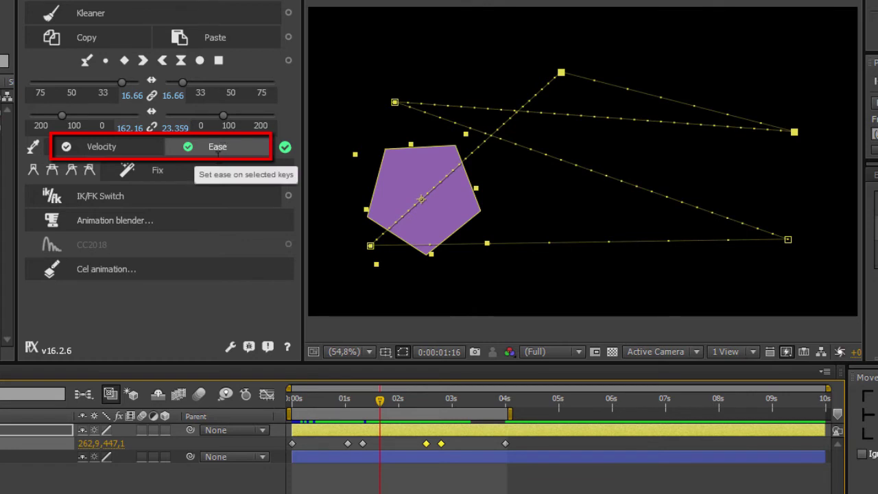
click(209, 150)
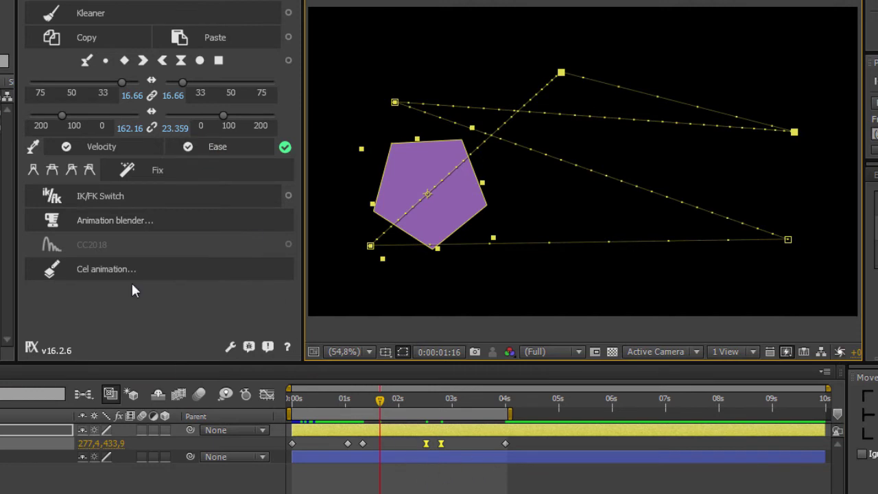
click(113, 146)
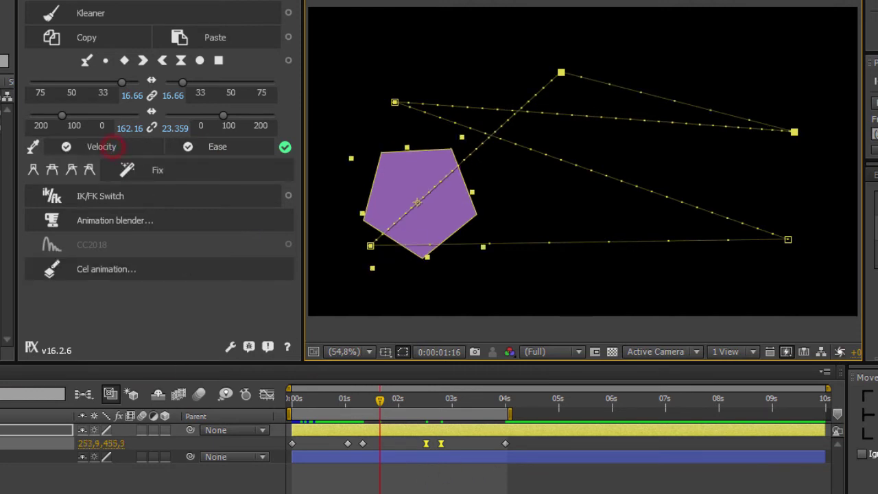
mouse_move(382, 400)
mouse_down()
mouse_move(448, 398)
mouse_move(380, 399)
mouse_up()
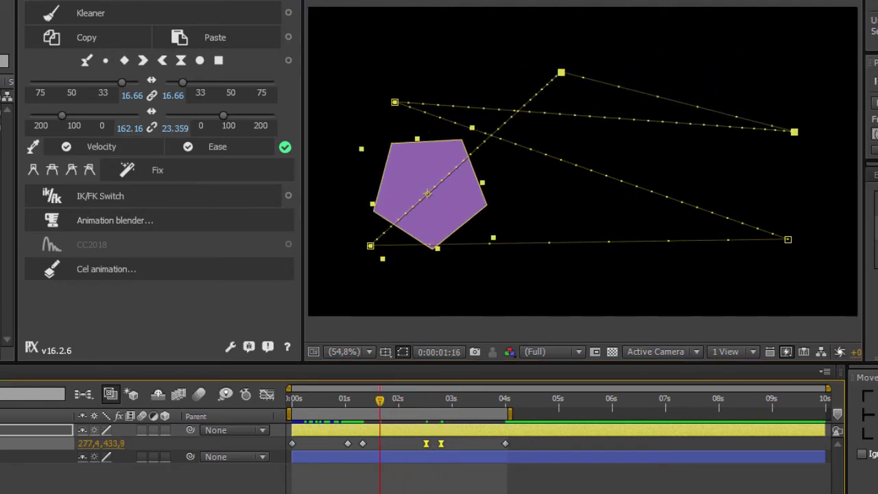
key(ctrl+z)
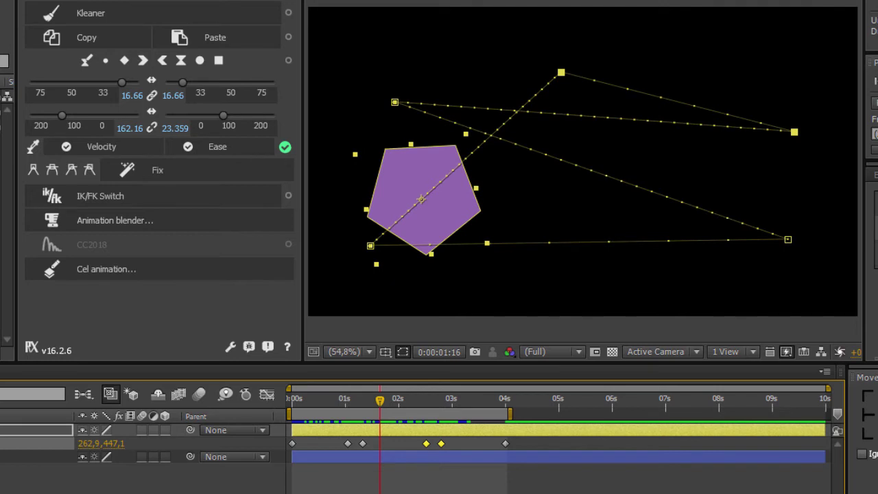
Step: Set Duik's ease influence to 46%, unlink it, and lower the outgoing influence to 27%
click(385, 443)
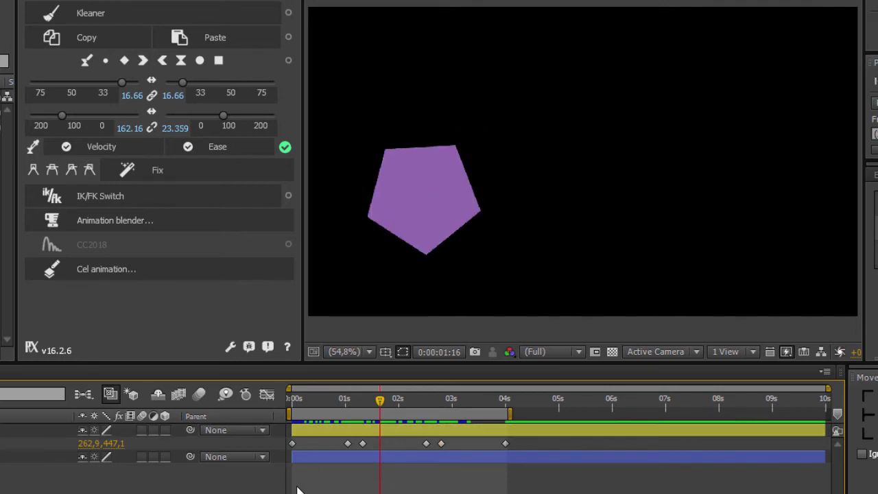
click(133, 96)
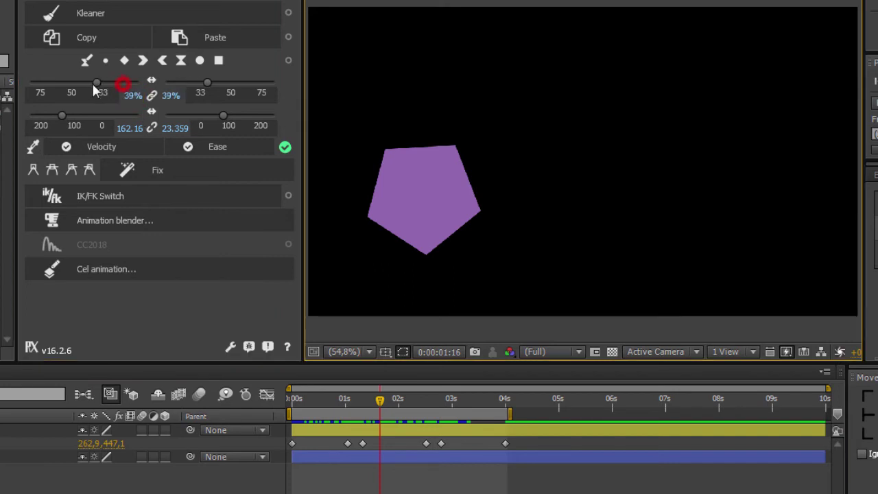
drag(121, 82, 90, 82)
click(152, 95)
drag(214, 82, 193, 90)
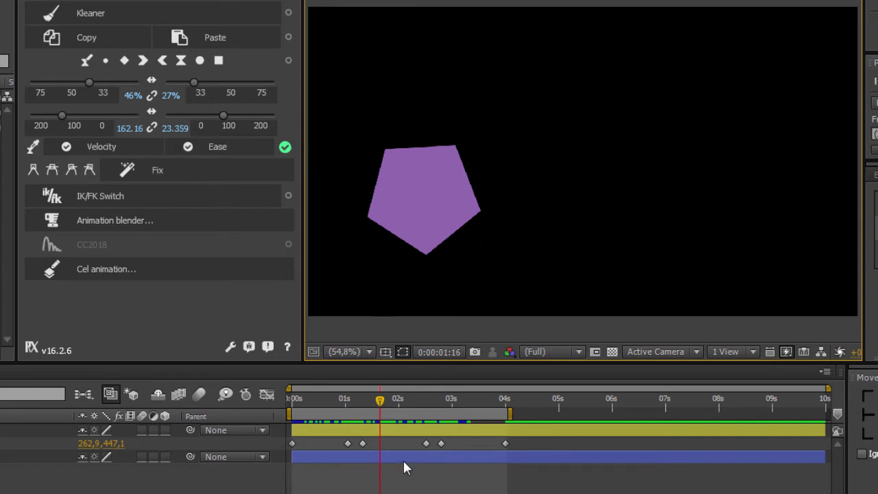
Step: Select the pentagon layer and marquee-select all of its keyframes
click(416, 438)
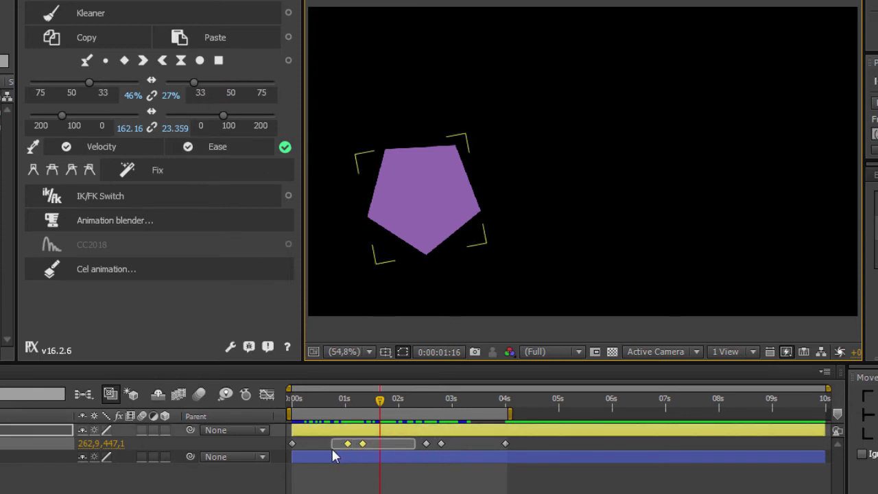
drag(417, 449, 334, 453)
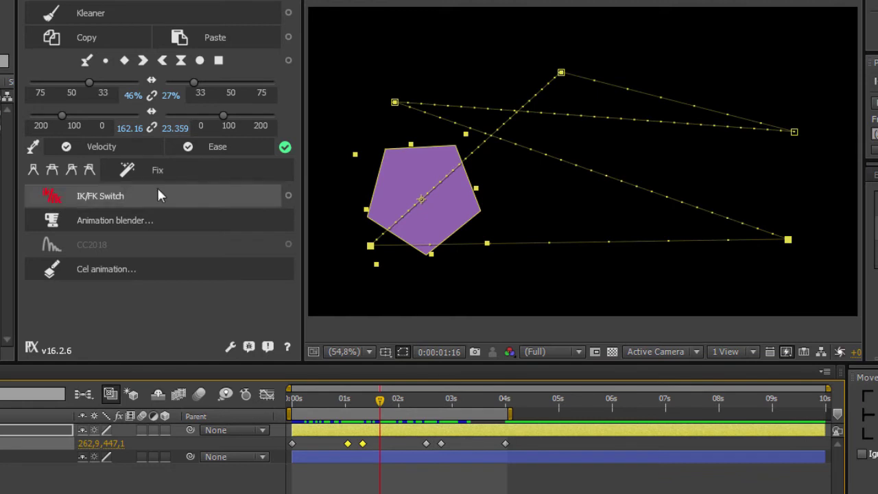
click(322, 199)
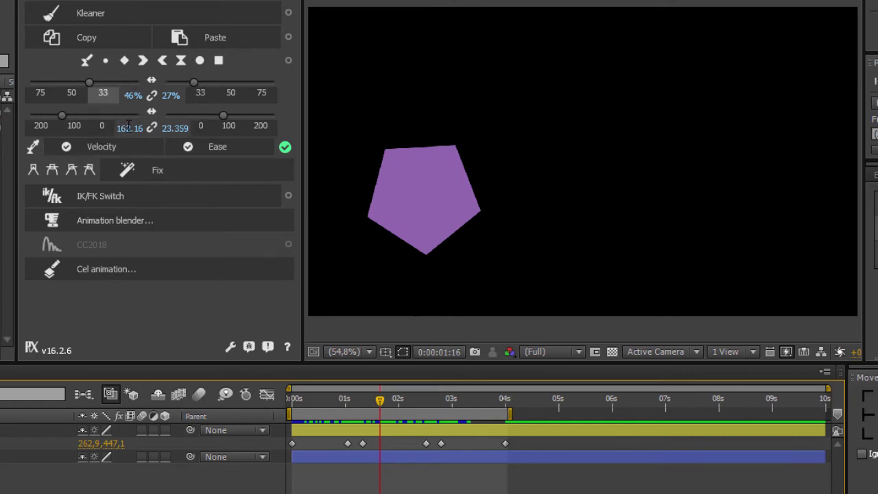
drag(514, 447, 278, 459)
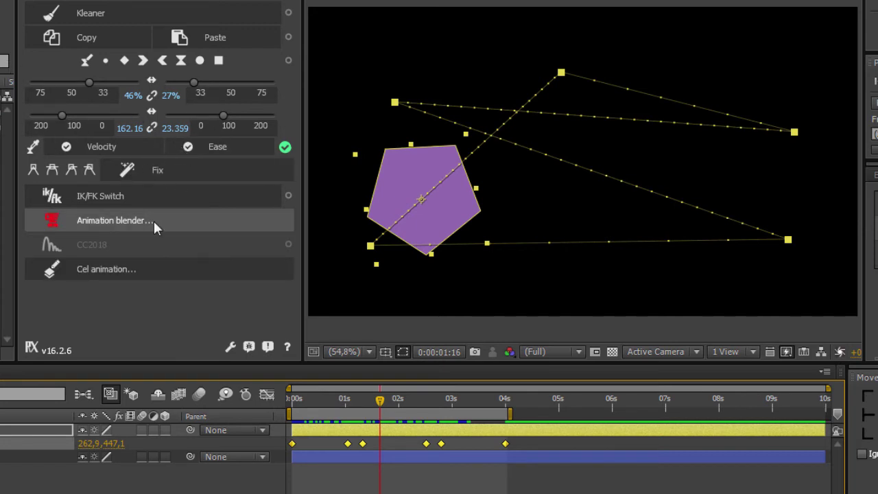
Step: Set Duik's incoming and outgoing speed to 0% on the keys, preview, and show the Position speed graph
click(202, 127)
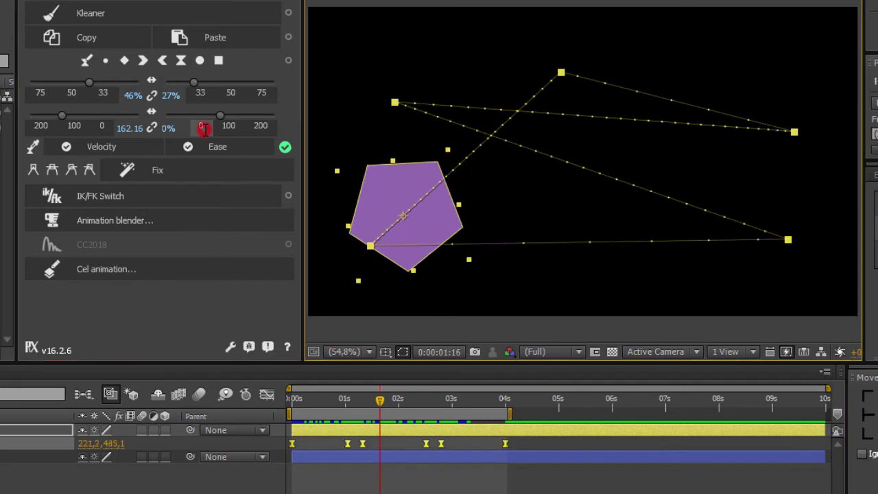
click(102, 126)
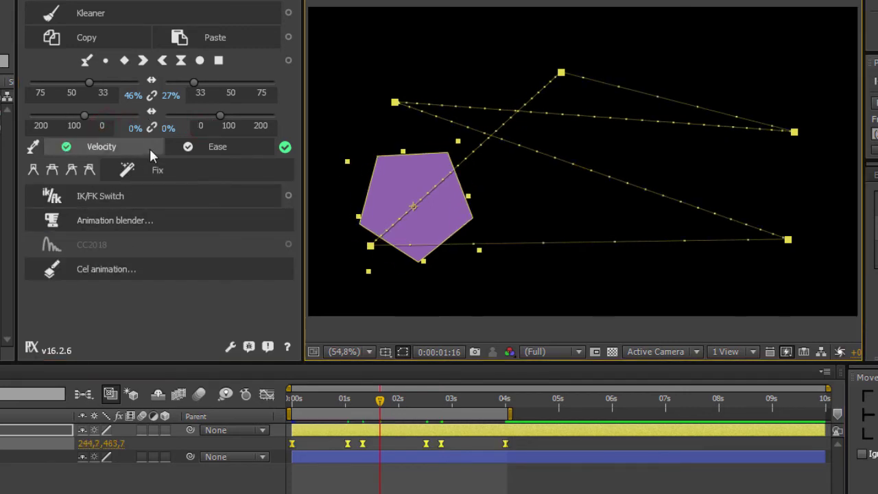
drag(378, 405, 290, 409)
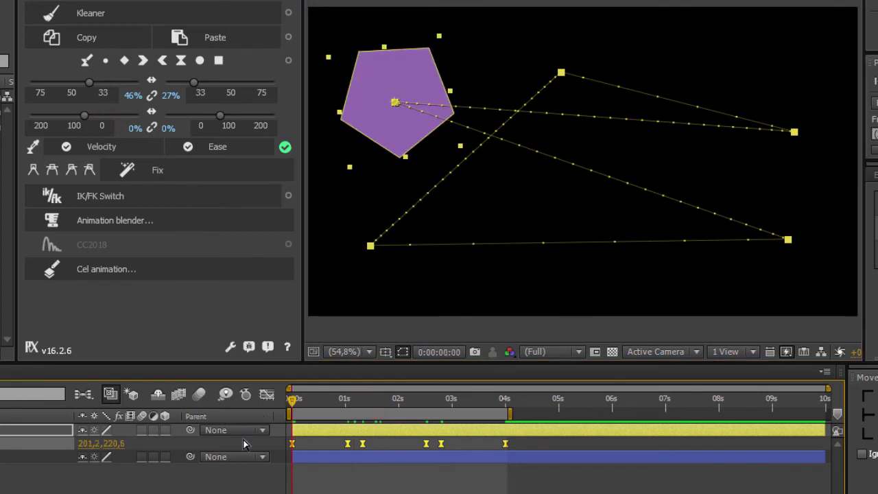
key(space)
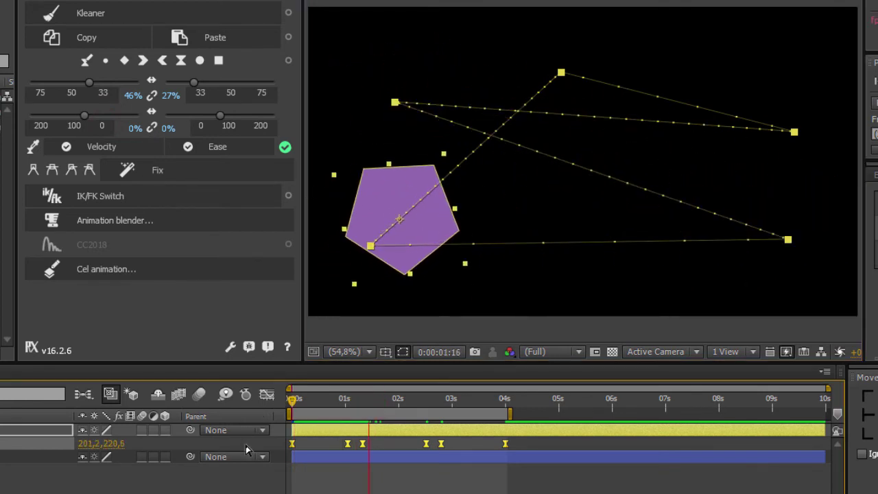
click(219, 131)
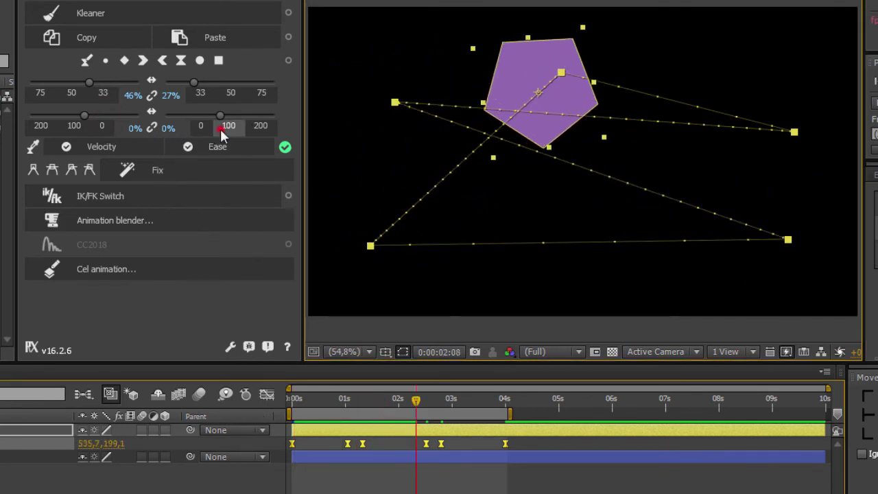
key(space)
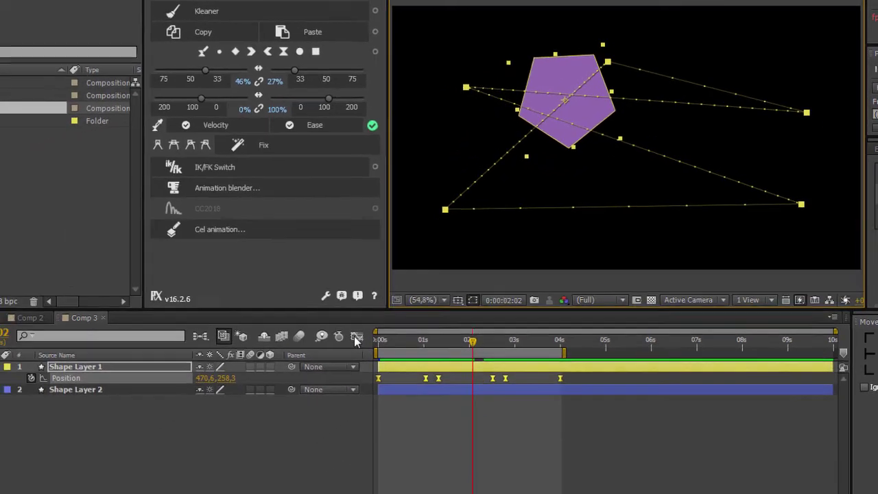
click(356, 337)
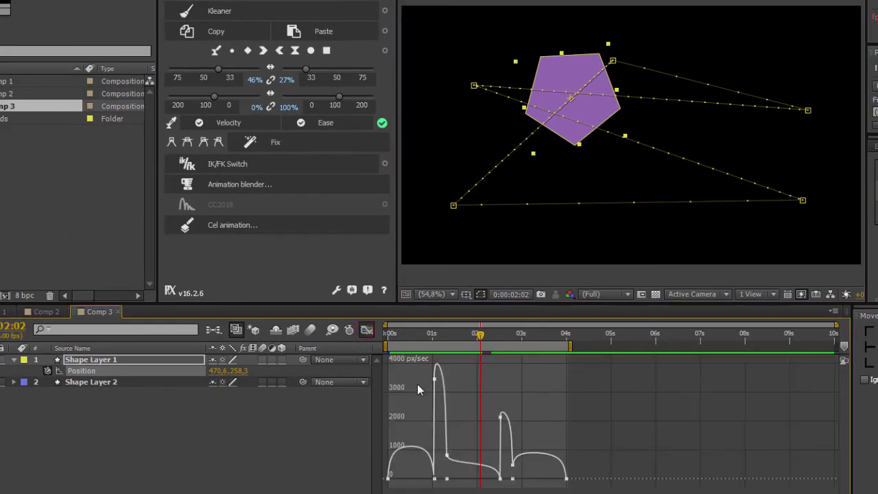
Step: Apply Duik's 200% ease influence preset to all Position keyframes and preview the pentagon
click(94, 370)
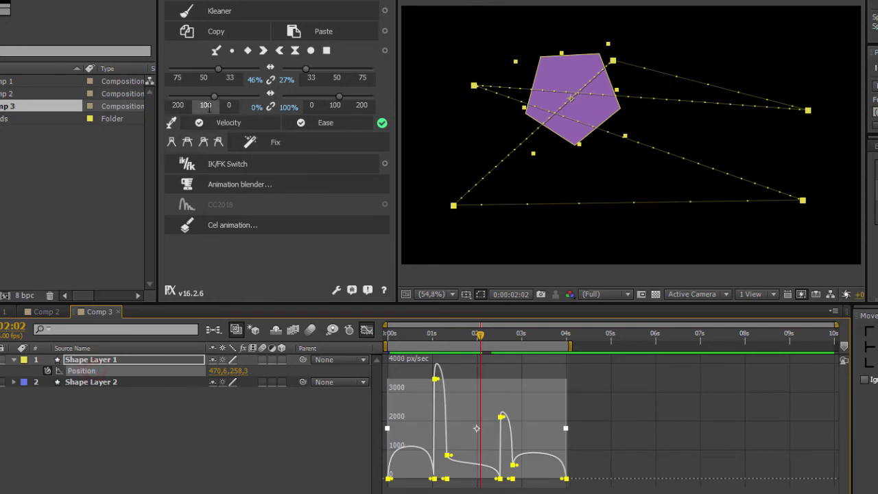
click(173, 105)
key(space)
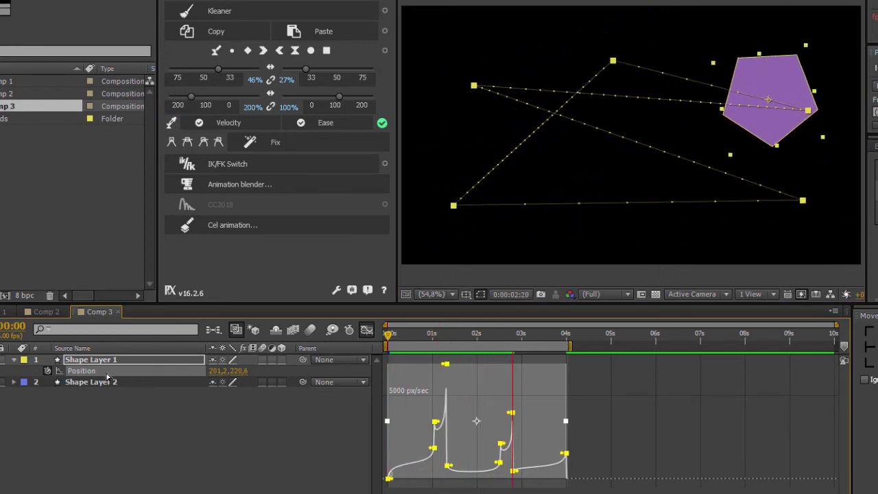
Step: Lower the ease influence to -103% and replay the reshaped motion from the start
drag(192, 96, 227, 96)
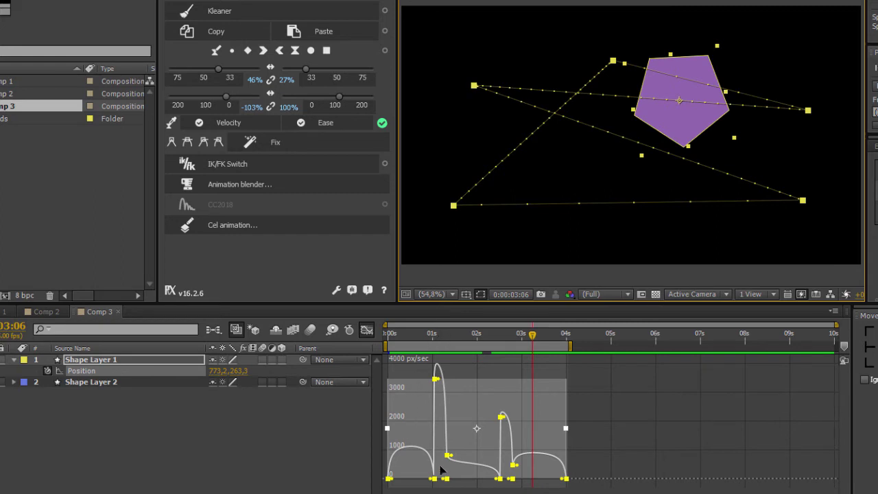
drag(452, 335, 389, 335)
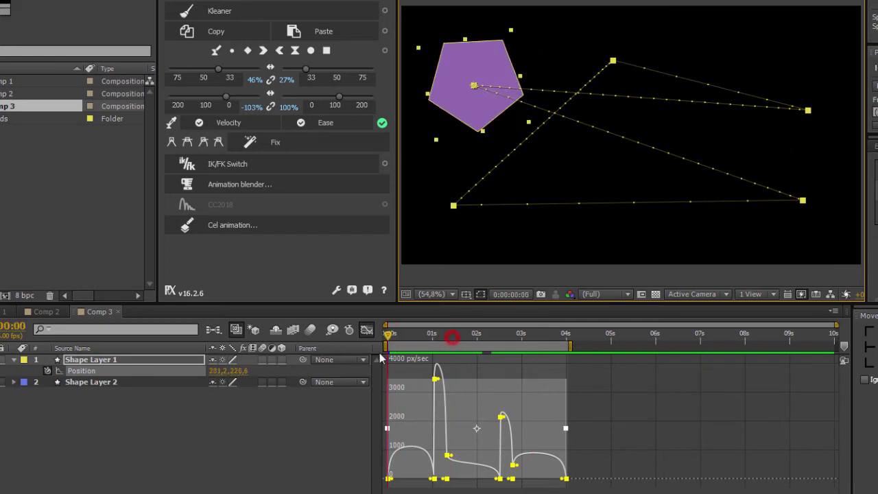
key(space)
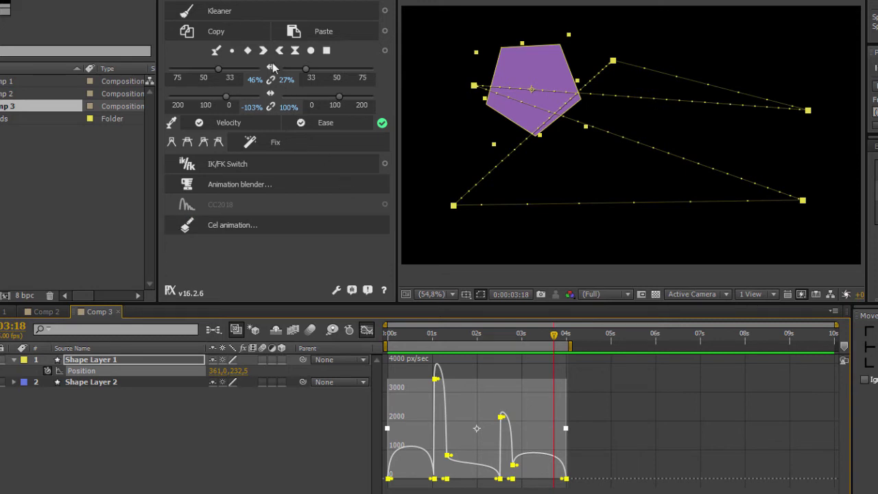
Step: Leave the Graph Editor, make the pentagon's Position keyframes linear, and scrub from the composition start
click(366, 332)
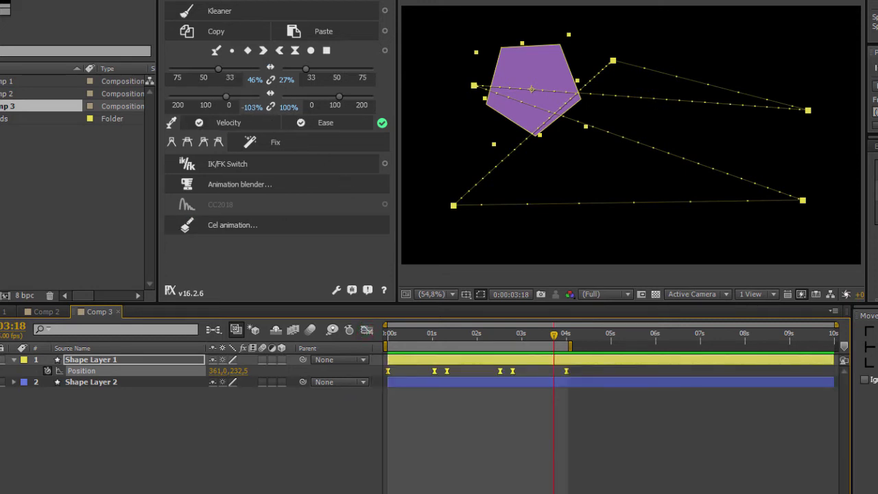
click(248, 51)
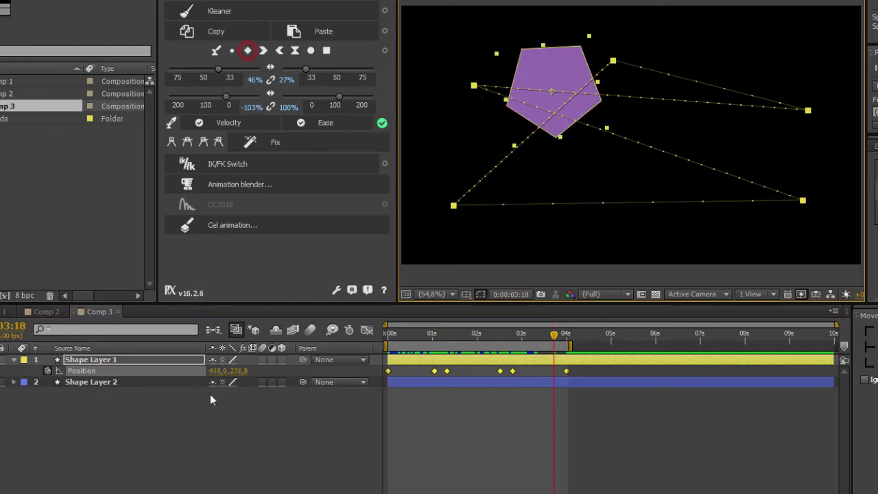
key(Home)
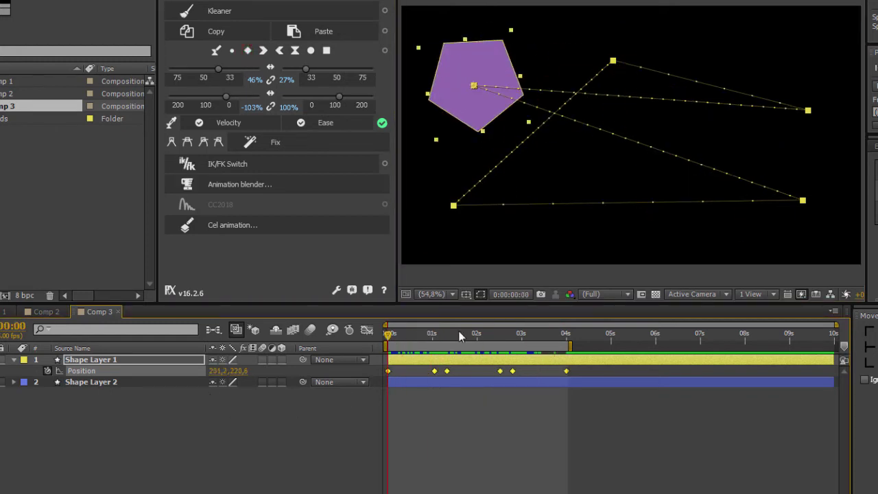
mouse_move(388, 336)
mouse_down()
mouse_move(436, 350)
mouse_move(437, 369)
mouse_up()
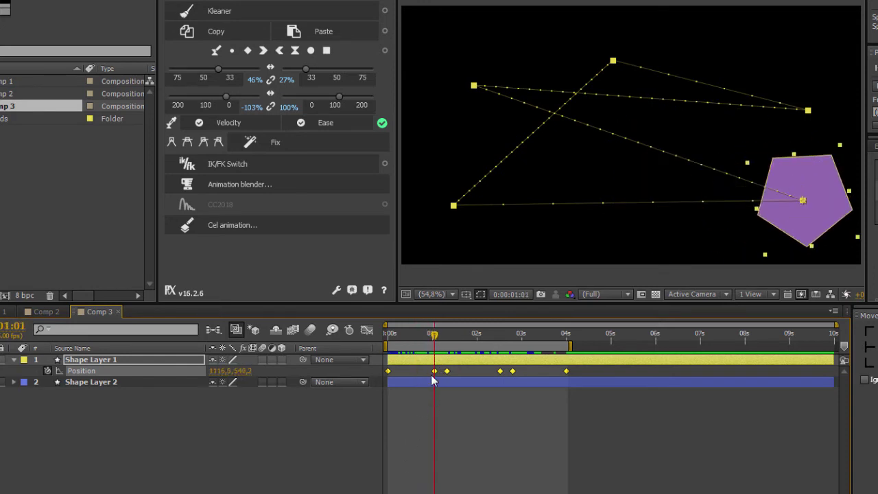
right_click(435, 373)
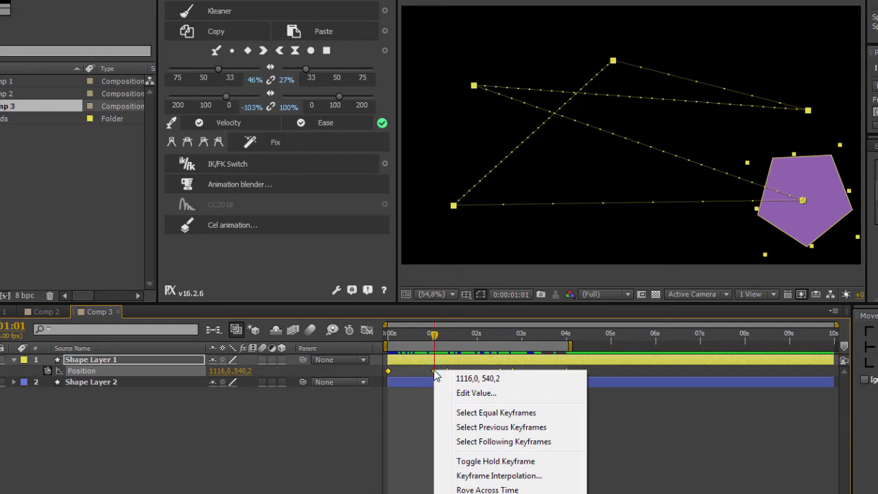
click(508, 480)
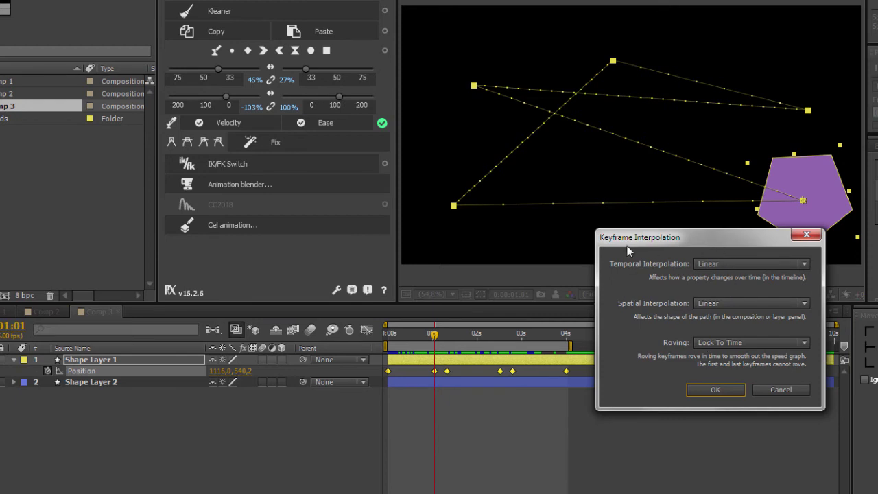
click(722, 265)
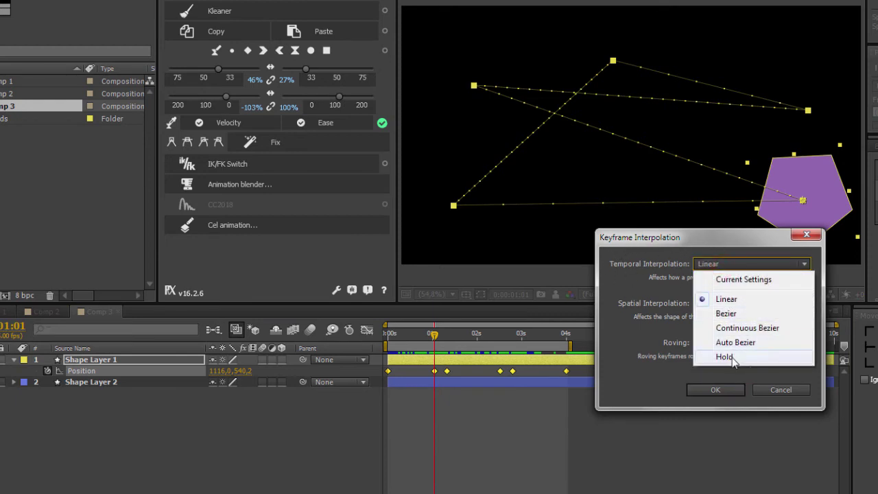
click(741, 240)
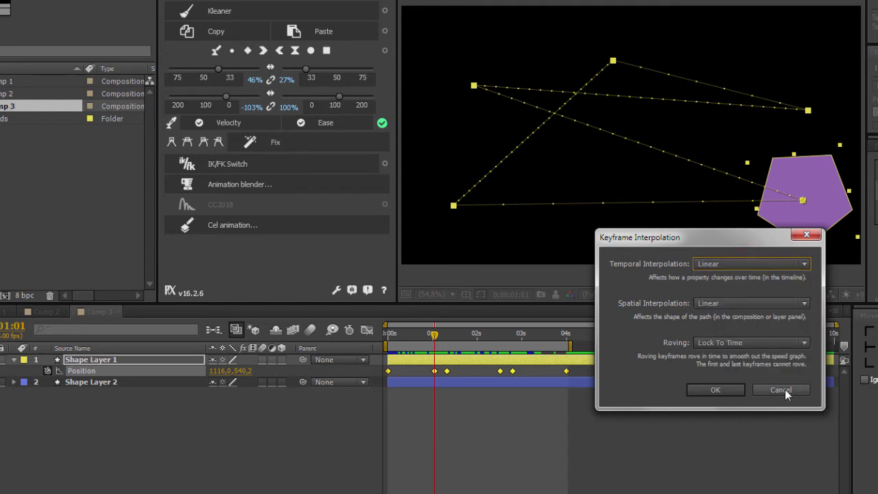
drag(784, 389, 629, 290)
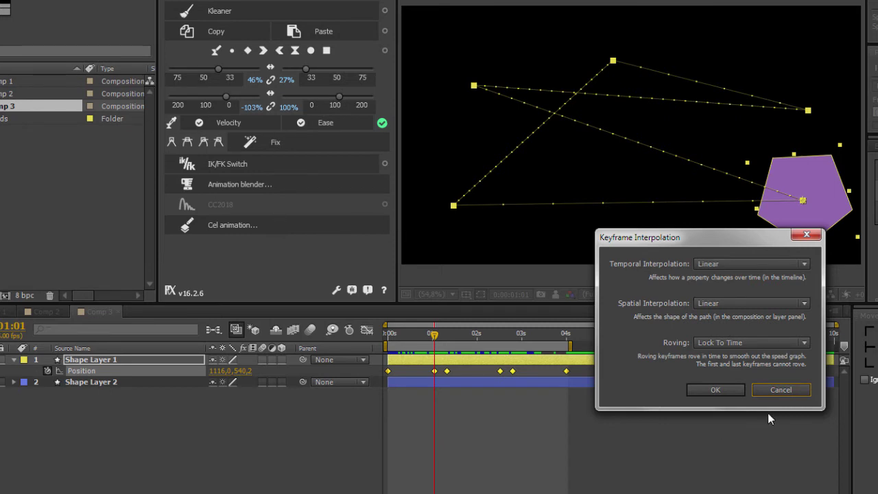
click(782, 390)
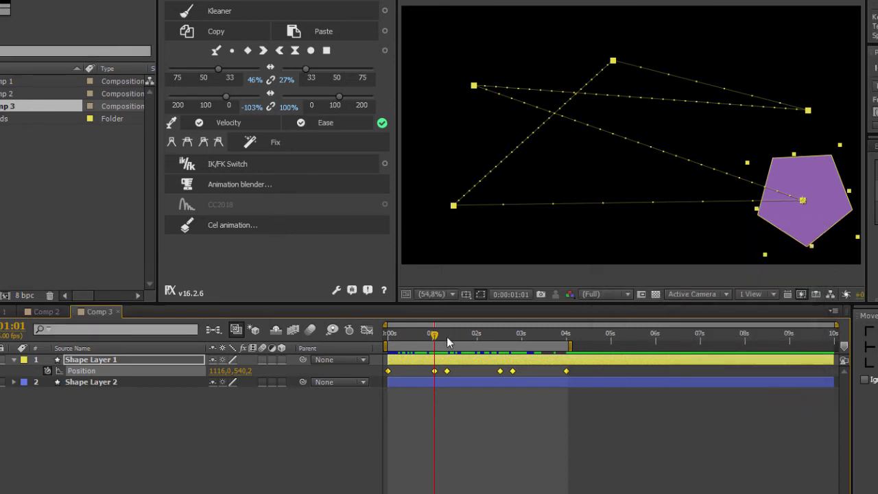
drag(448, 342, 446, 343)
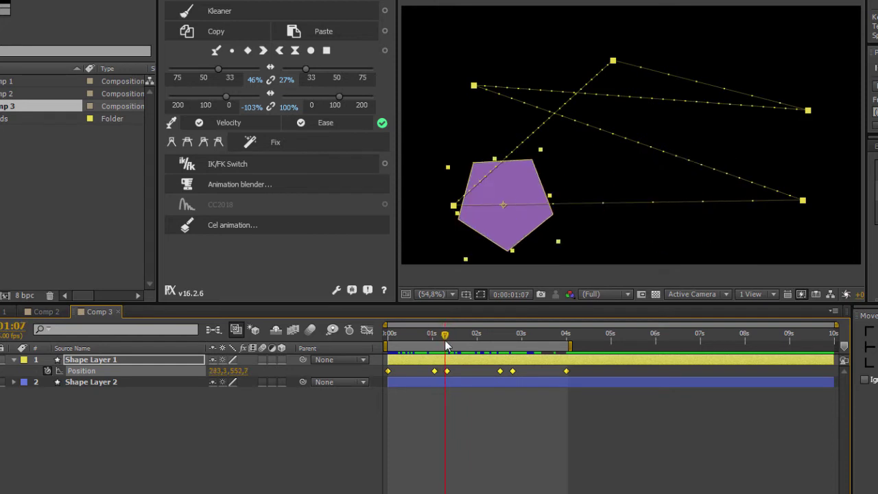
right_click(448, 372)
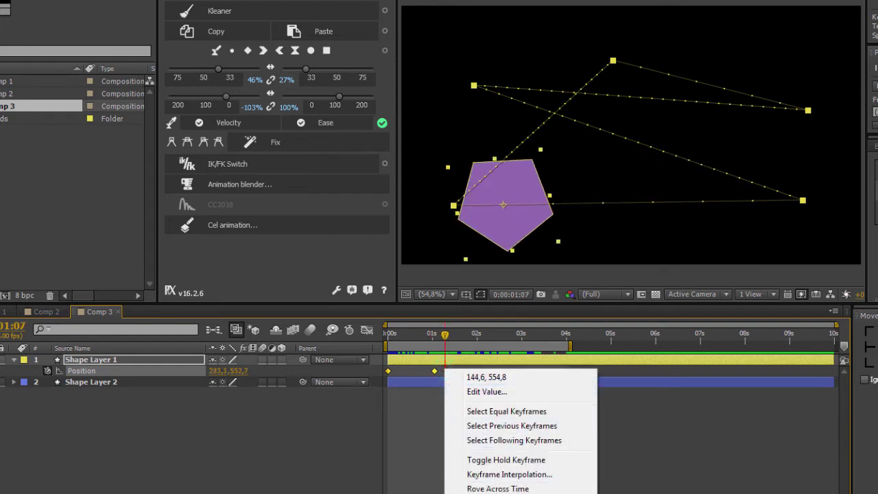
mouse_move(507, 493)
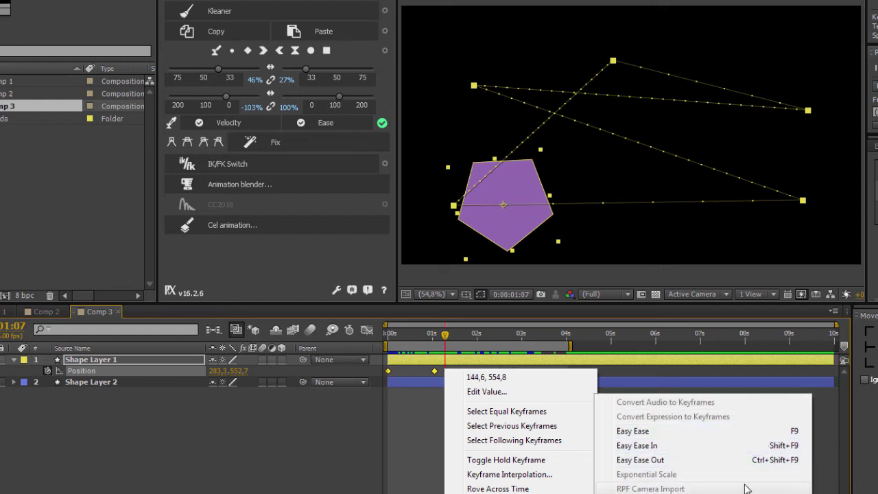
click(407, 423)
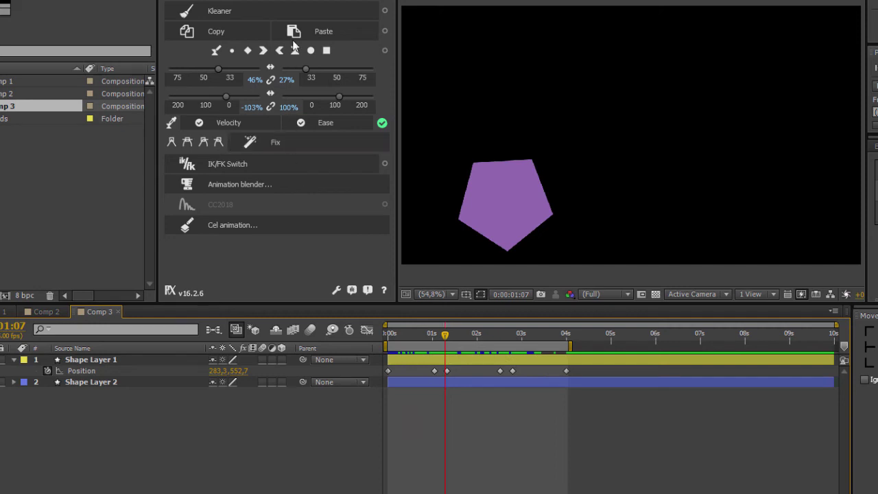
click(367, 330)
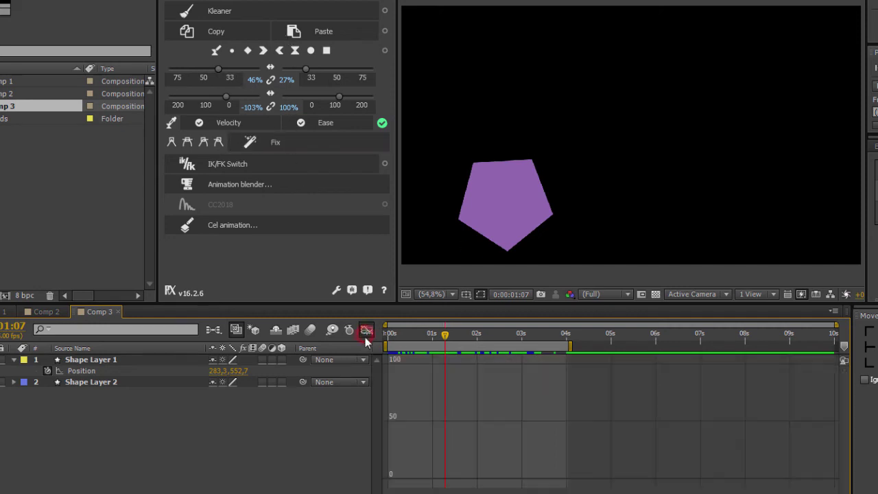
click(88, 370)
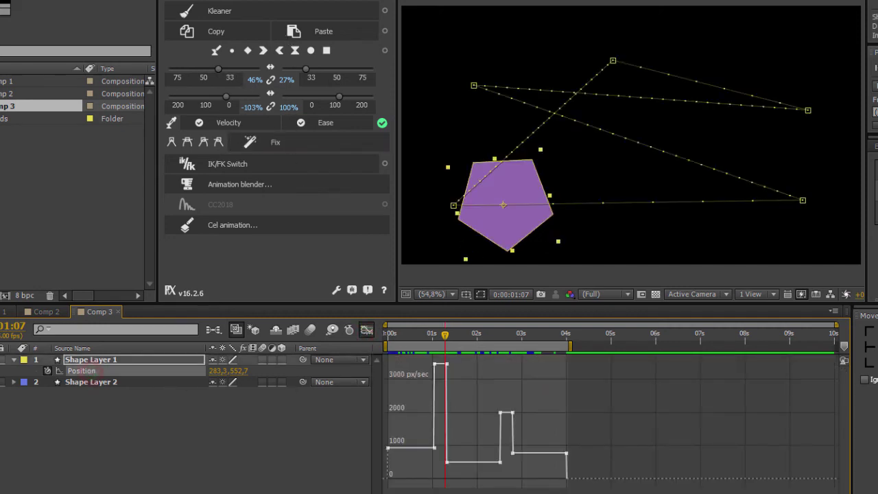
click(473, 492)
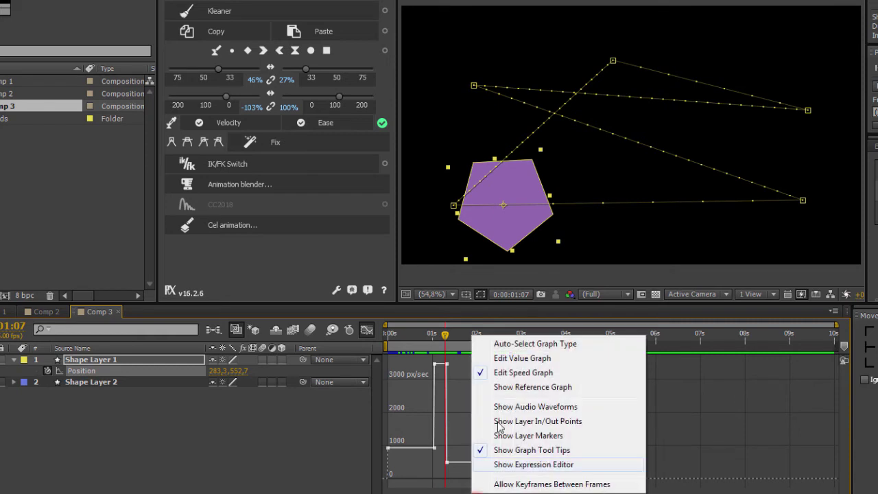
click(516, 358)
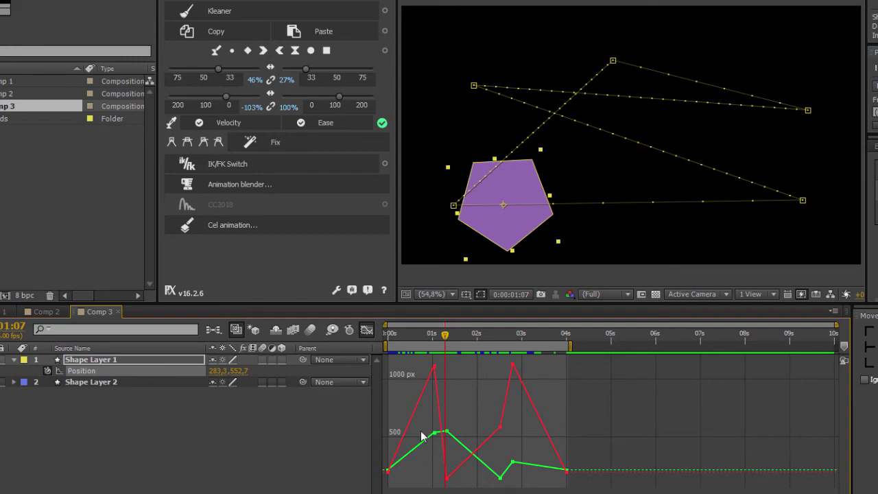
click(368, 331)
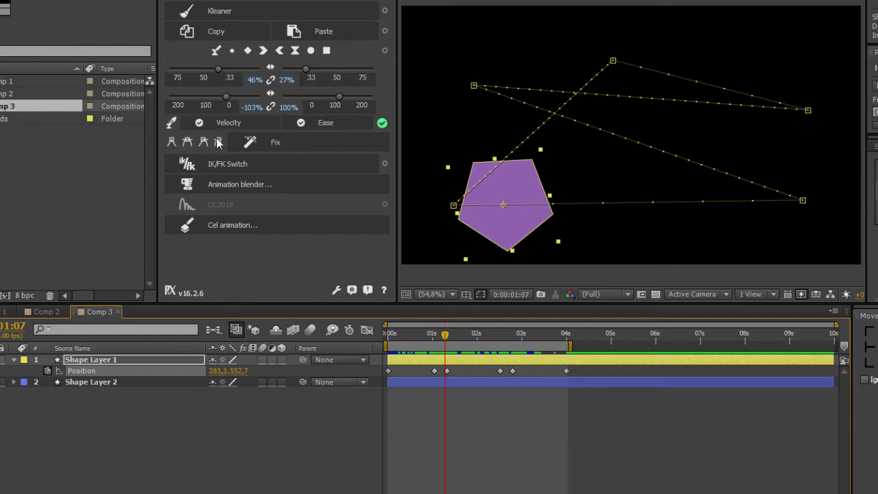
click(240, 230)
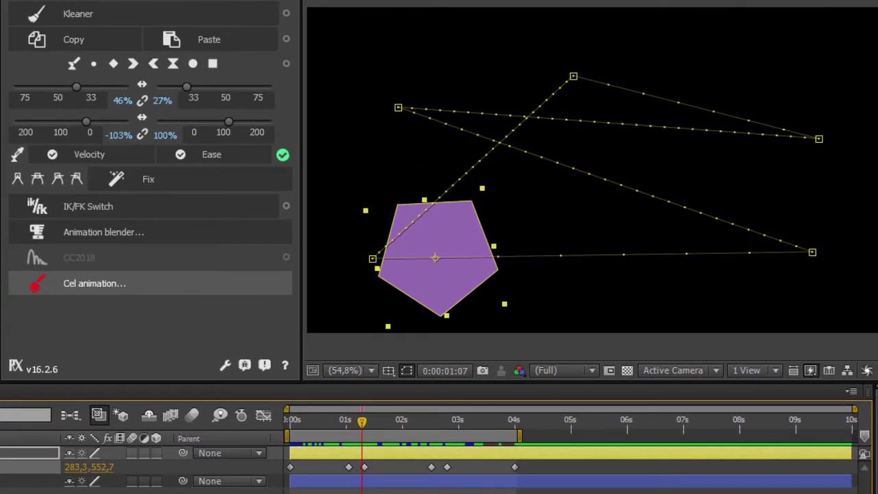
Step: Select the Position keyframe at the motion path's top corner (588,3, 151,2) in the viewer
click(27, 466)
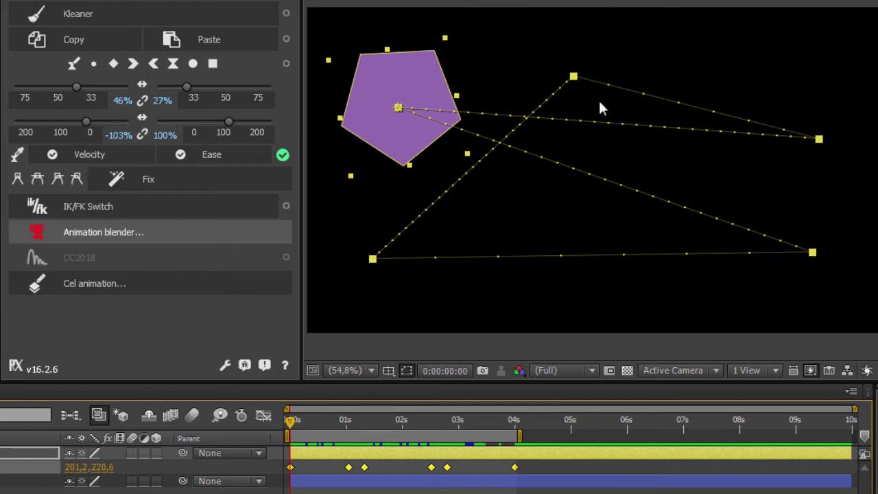
click(343, 476)
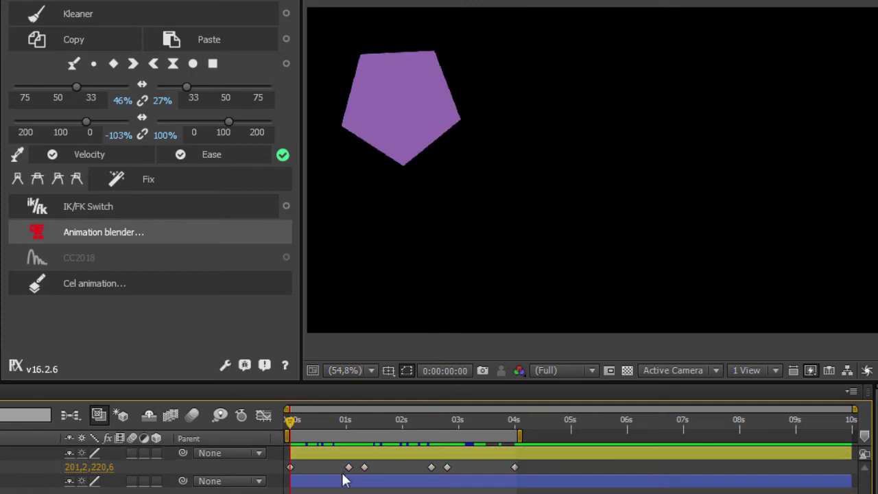
click(348, 467)
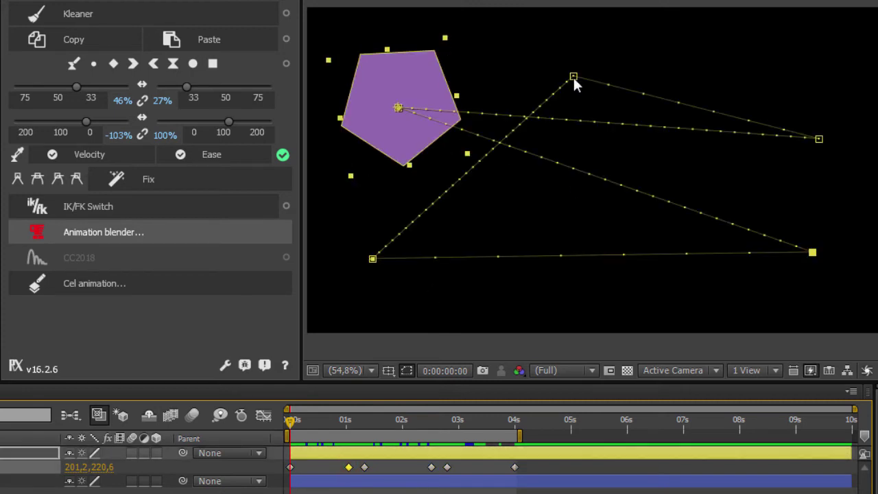
click(573, 76)
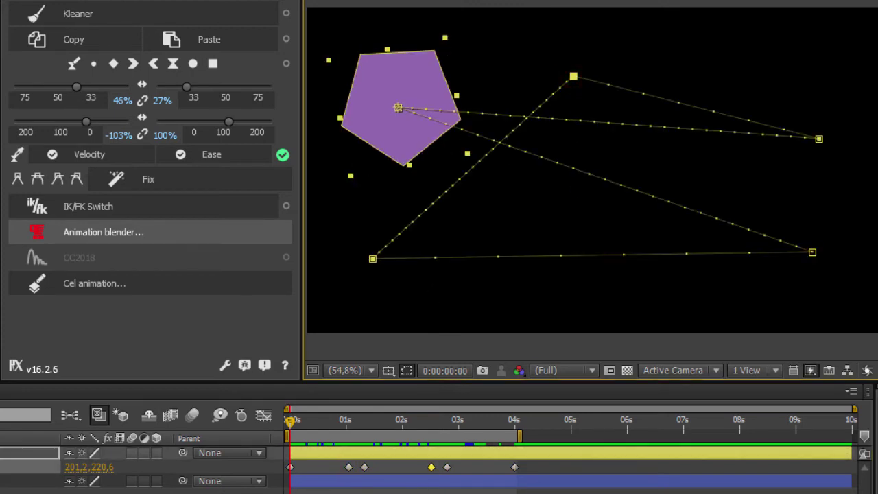
click(812, 253)
click(574, 77)
right_click(574, 77)
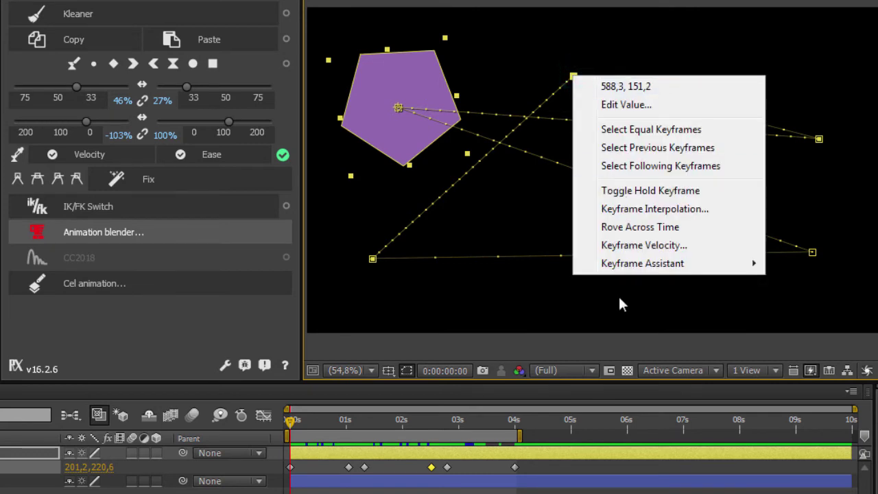
click(637, 208)
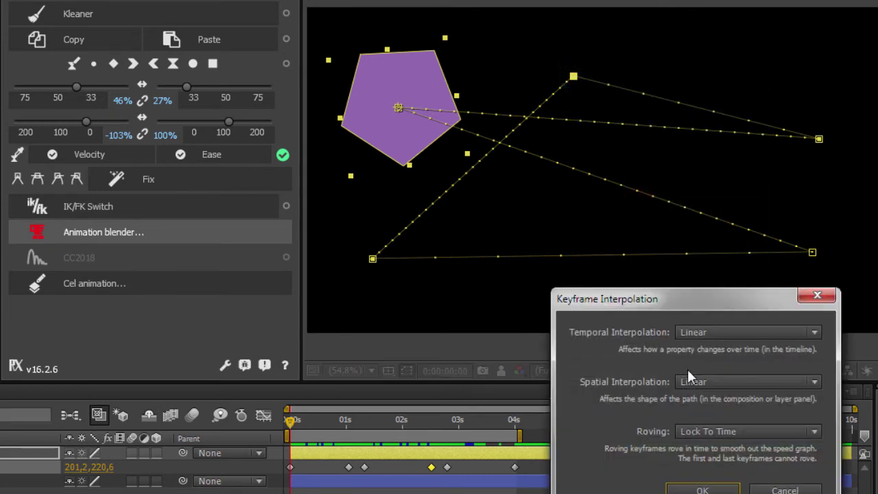
click(730, 382)
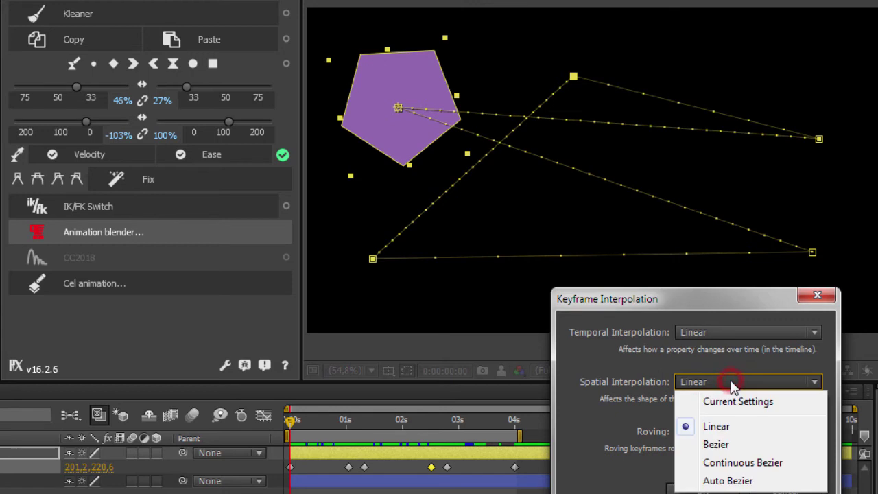
click(735, 305)
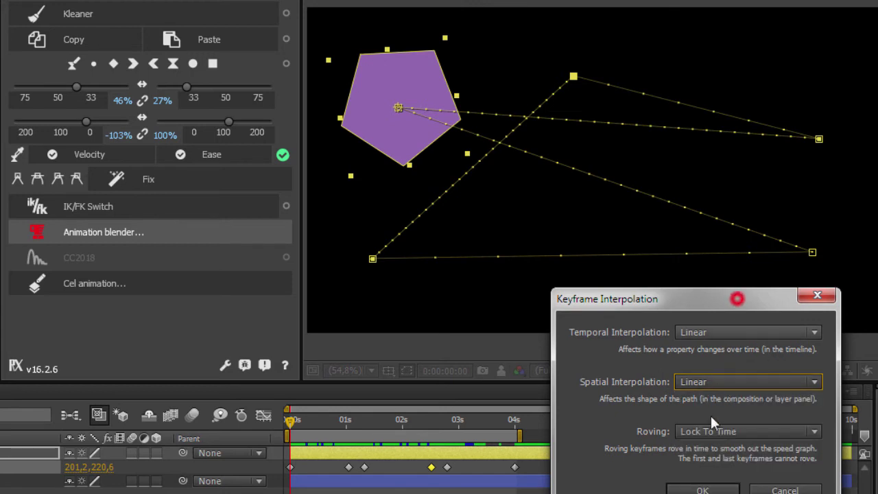
click(782, 489)
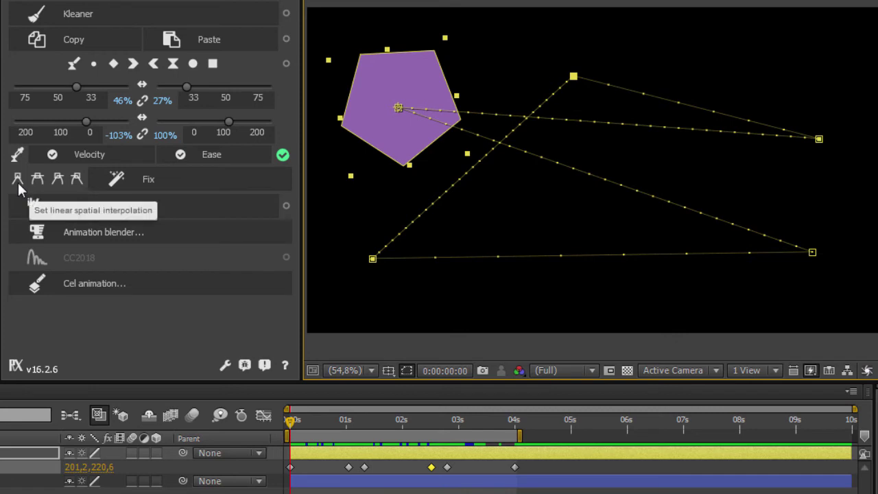
click(58, 179)
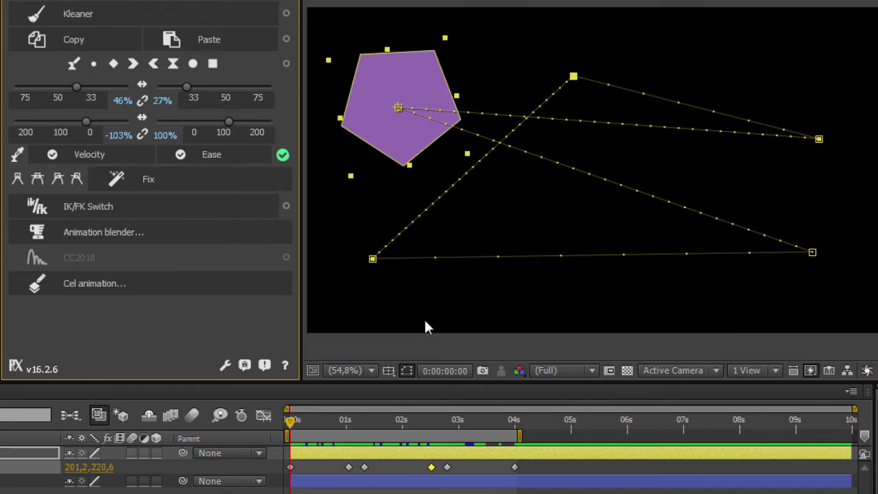
click(39, 186)
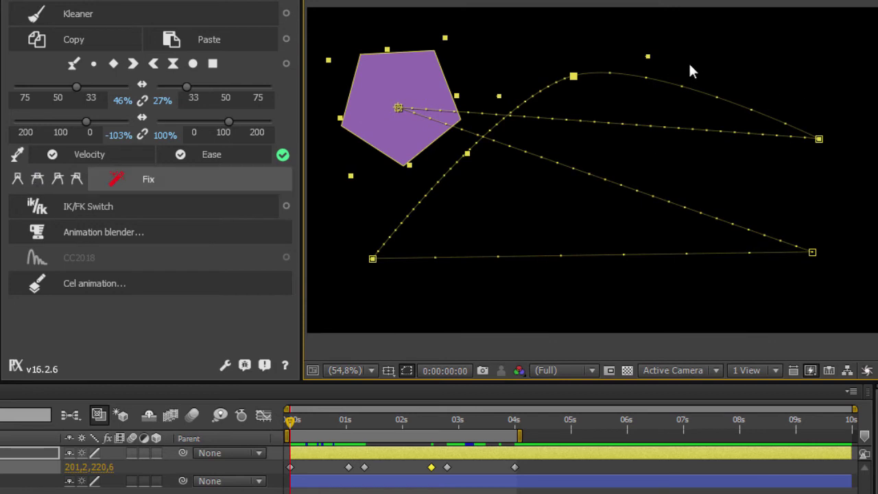
drag(648, 57, 649, 158)
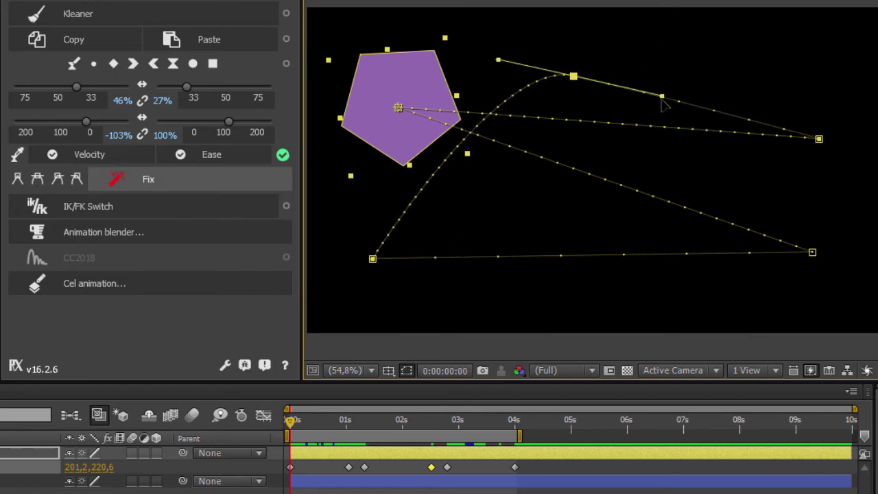
mouse_move(648, 158)
mouse_down()
mouse_move(606, 203)
mouse_move(656, 181)
mouse_up()
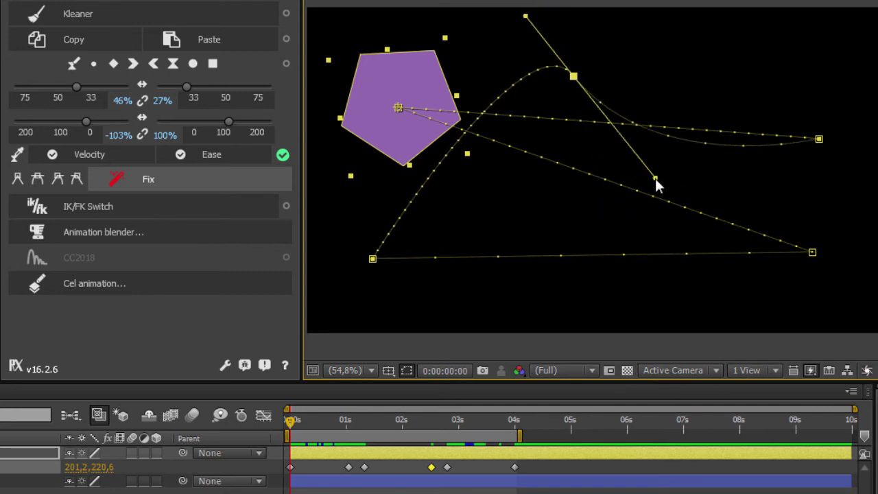
key(ctrl+z)
key(ctrl+z)
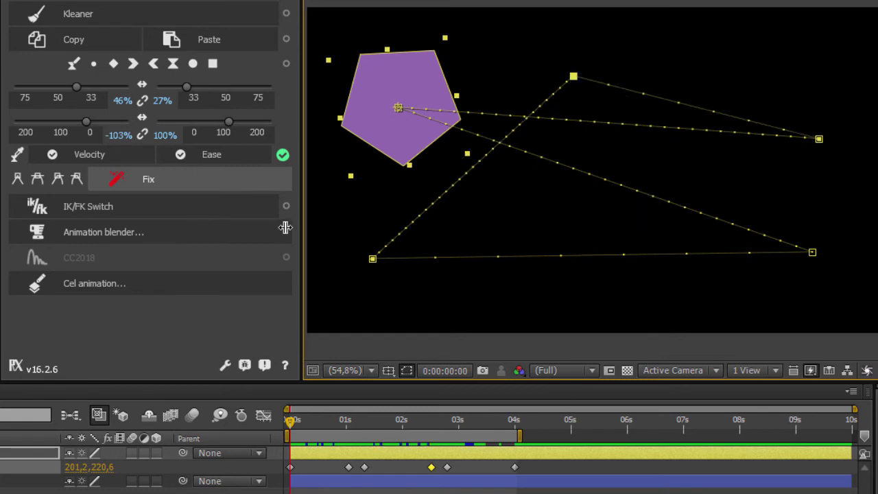
Step: Give the top-corner keyframe linear-in/bezier-out interpolation and pull its outgoing curve toward the upper right
click(59, 180)
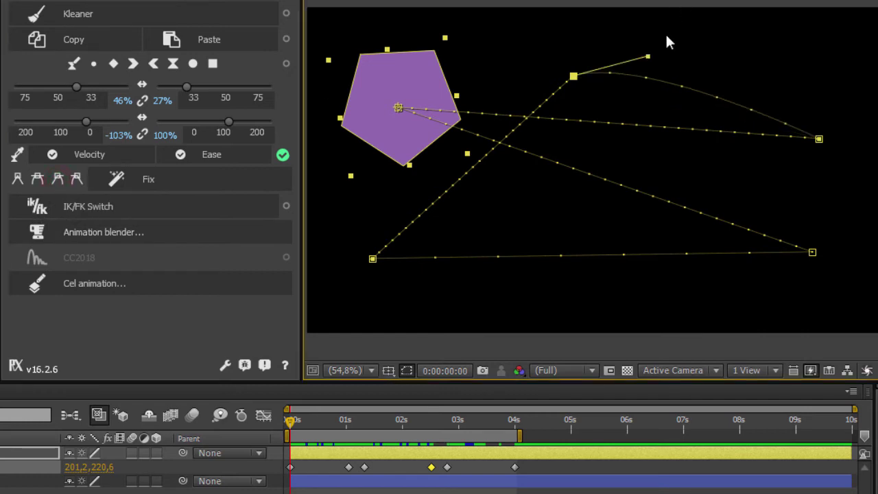
drag(648, 56, 695, 31)
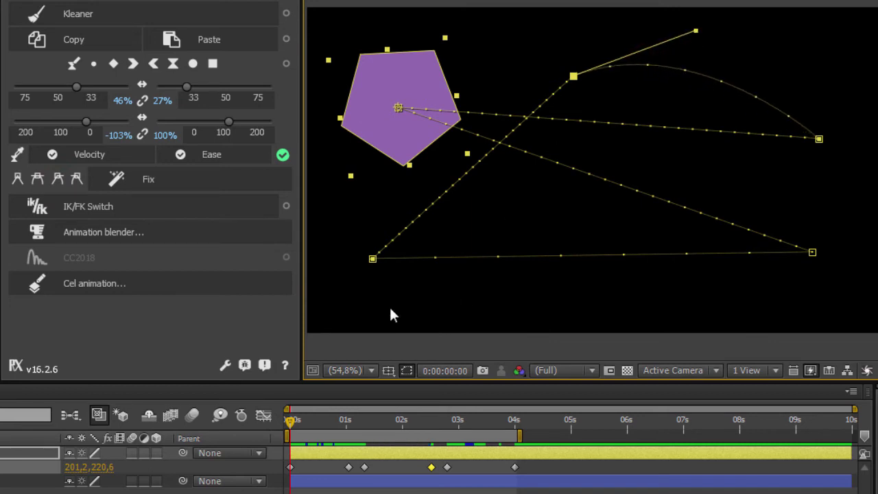
click(369, 271)
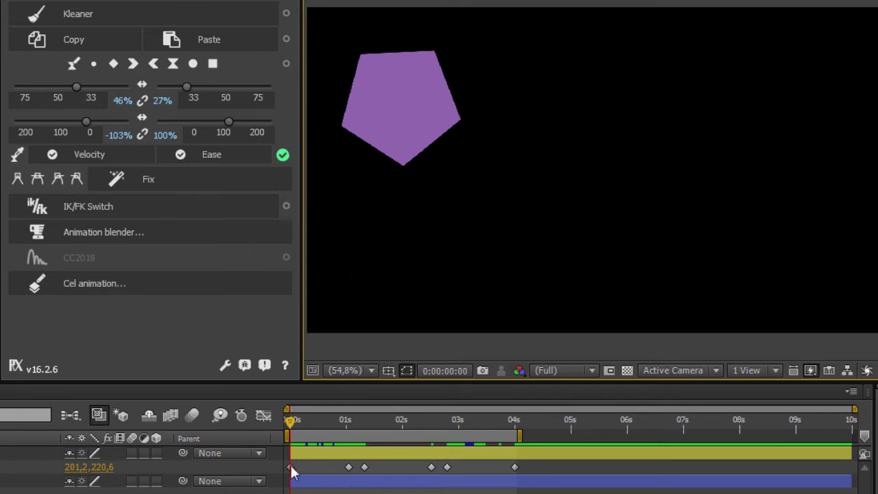
click(506, 480)
Step: Give the lower-left 01s keyframe linear-in/bezier-out interpolation, bend its outgoing curve upward, and scrub to check
click(448, 467)
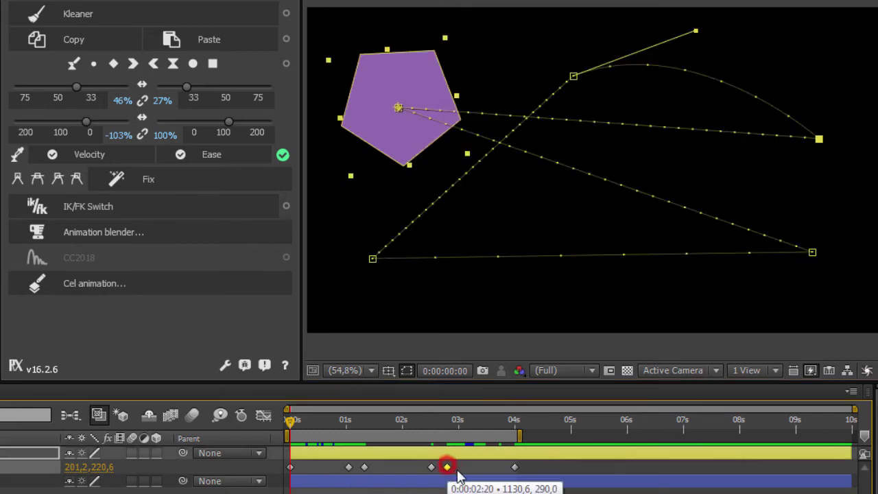
click(373, 259)
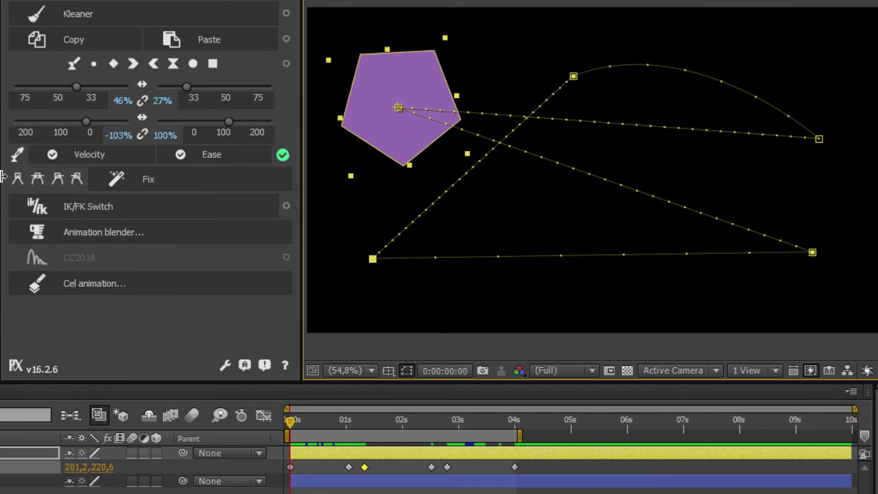
click(59, 181)
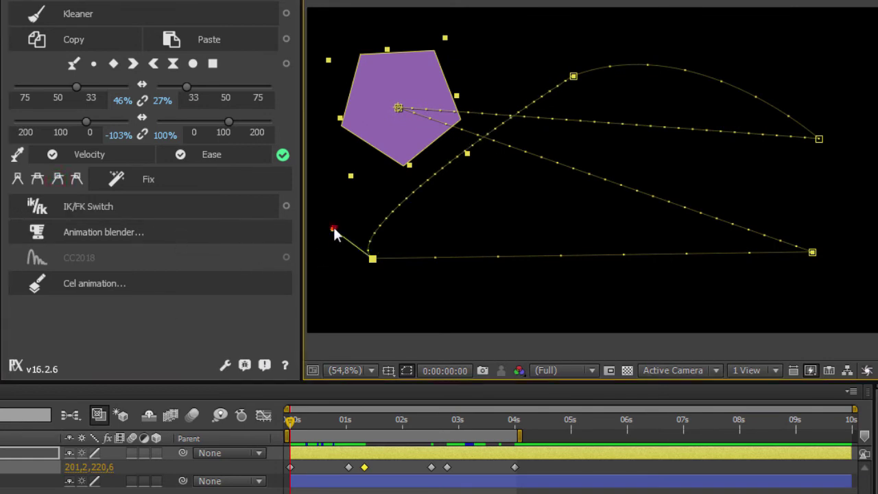
drag(334, 230, 361, 140)
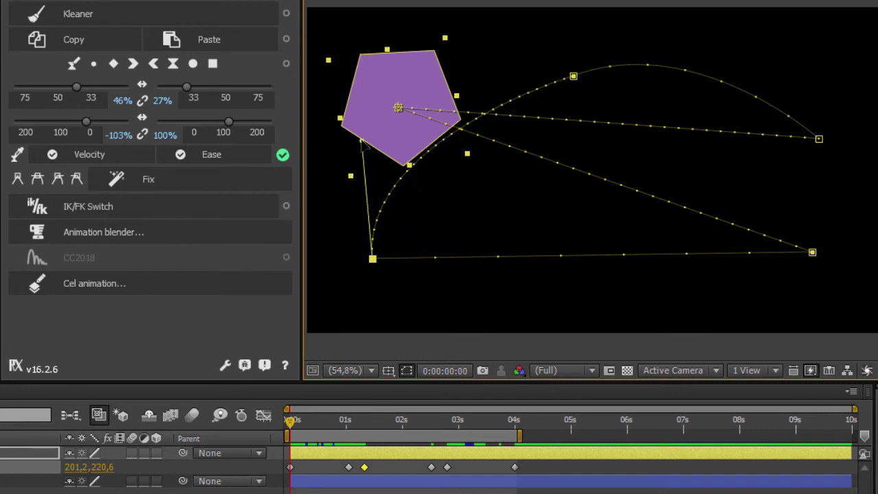
drag(362, 139, 390, 146)
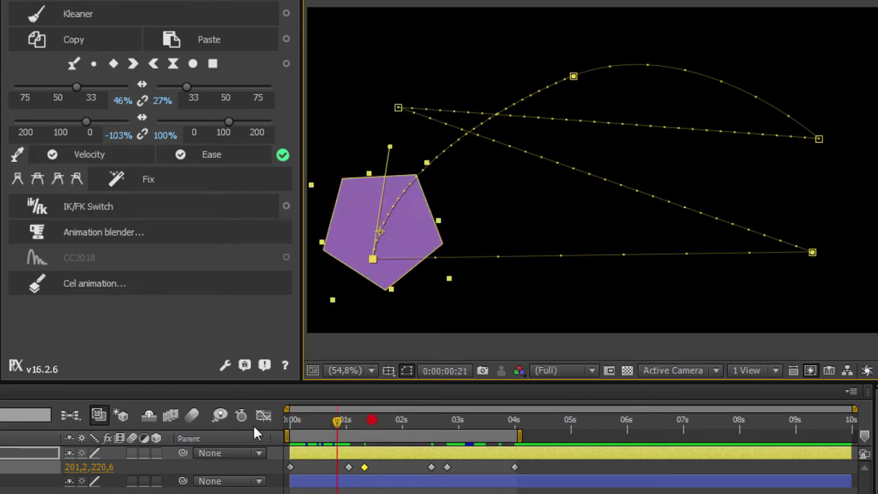
drag(376, 418, 291, 418)
click(326, 454)
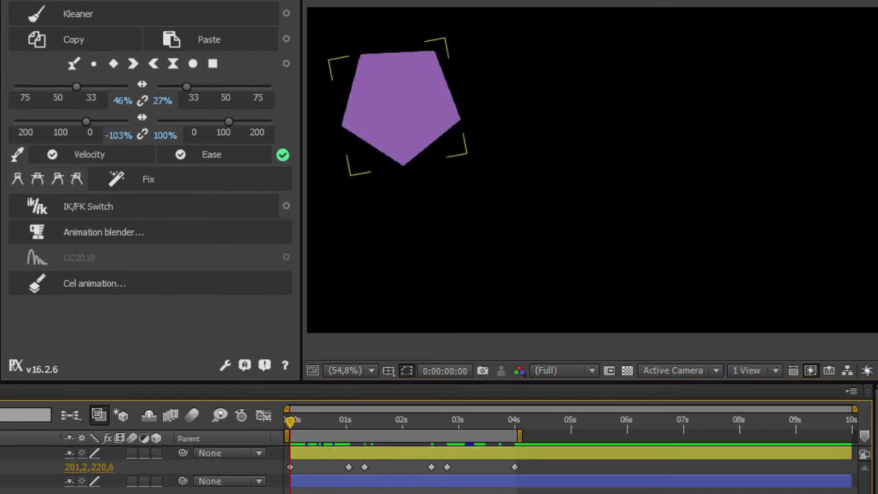
click(328, 454)
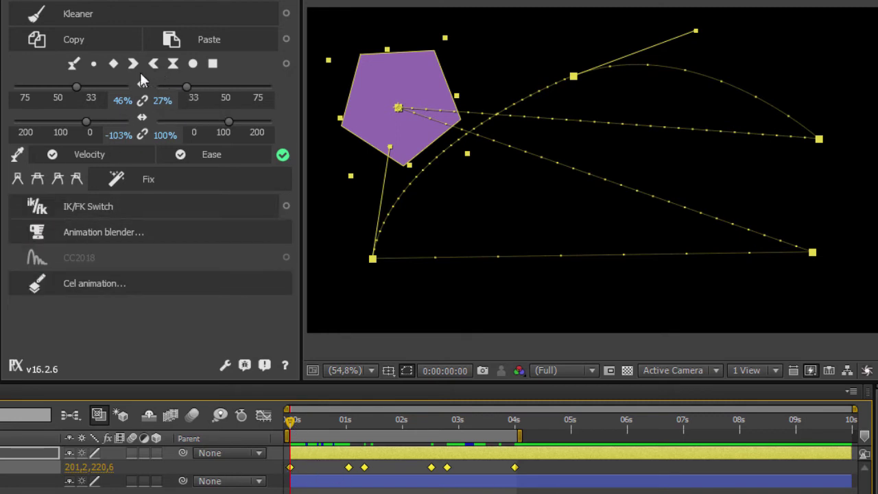
Step: Apply Duik's ease to all the pentagon's keyframes and play the animation from the start
click(172, 64)
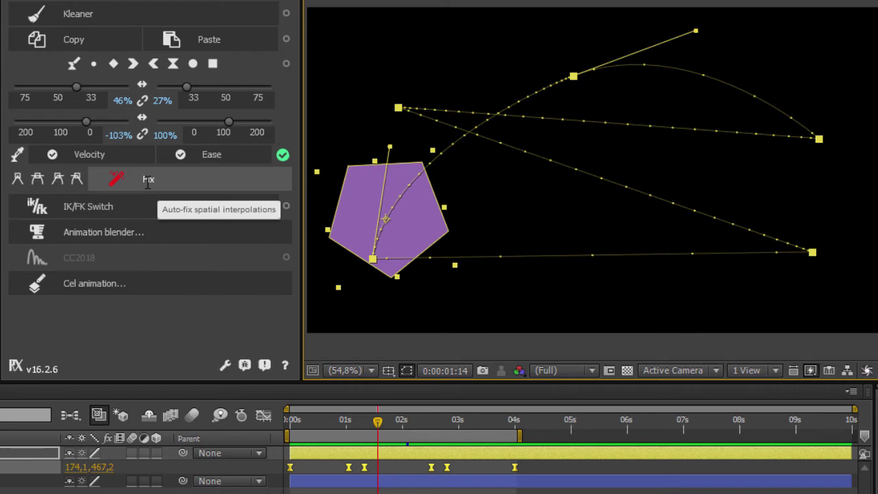
key(space)
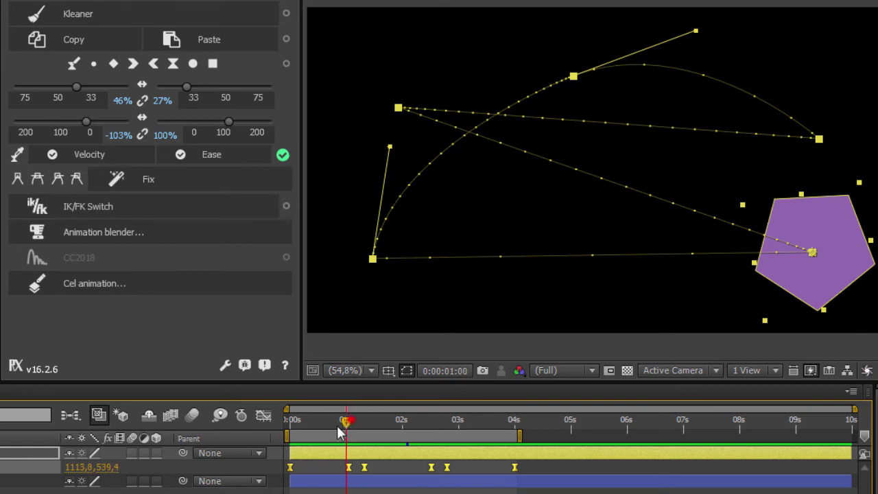
key(Home)
key(space)
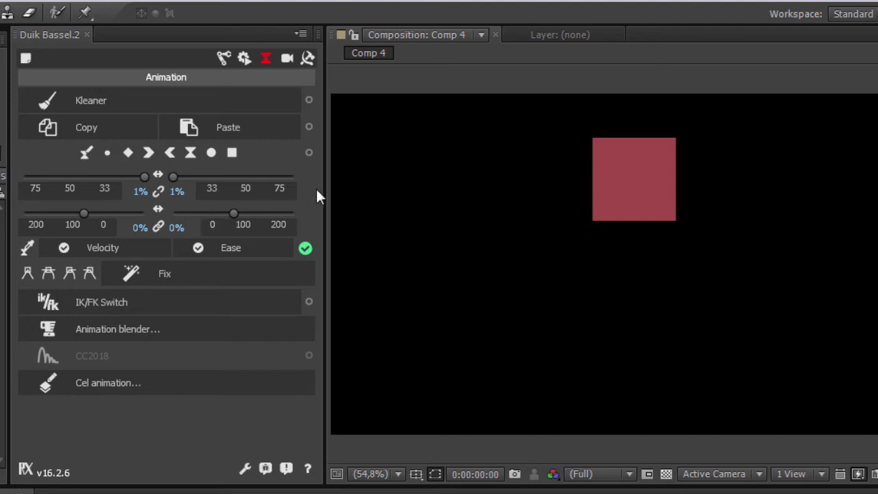
Step: Bring Duik's Add Keyframes options over the viewer and move Comp 4's time to 0:00:00:09
click(310, 152)
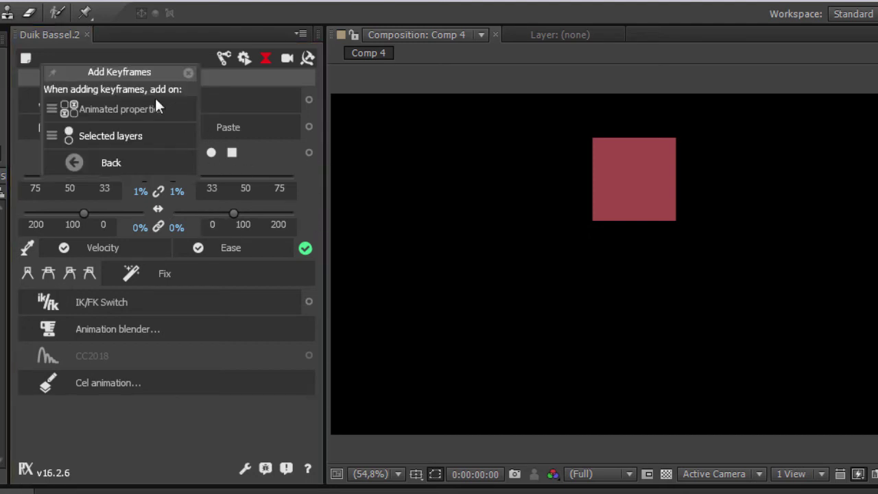
drag(132, 78, 431, 184)
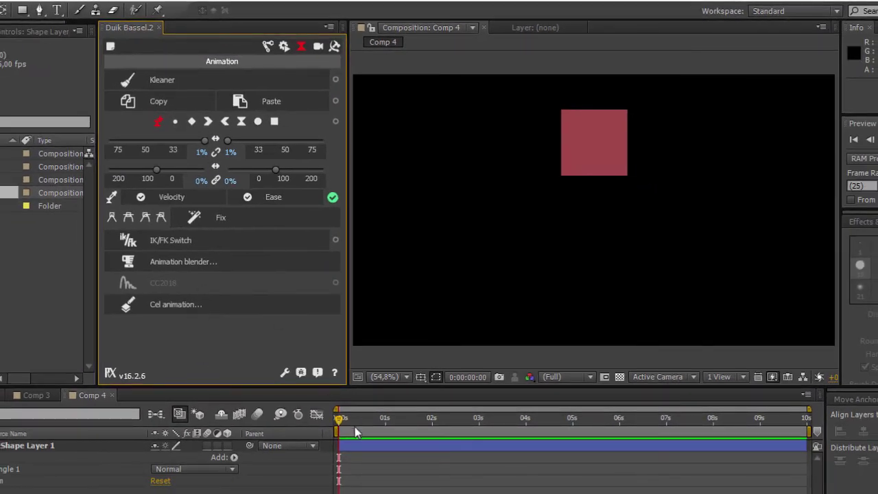
drag(343, 419, 355, 419)
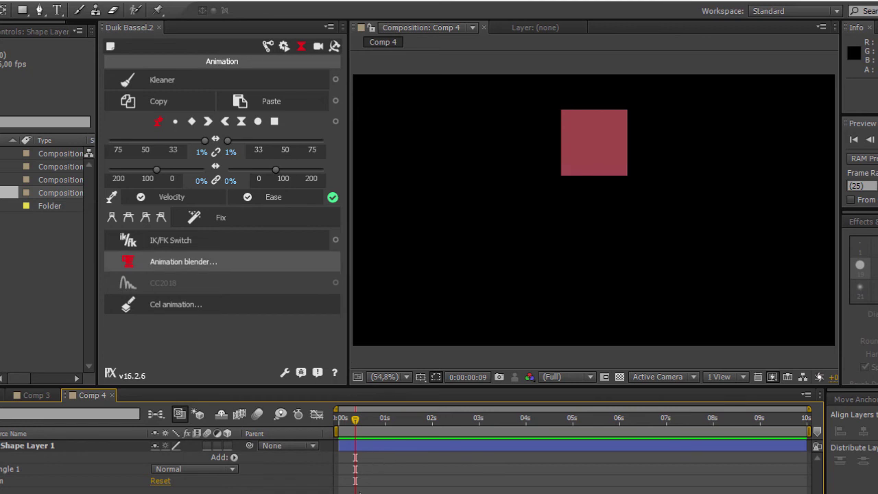
Step: Open Duik's Add Keyframes options and try the Animated properties, Selected layers and Selected properties targets
click(336, 121)
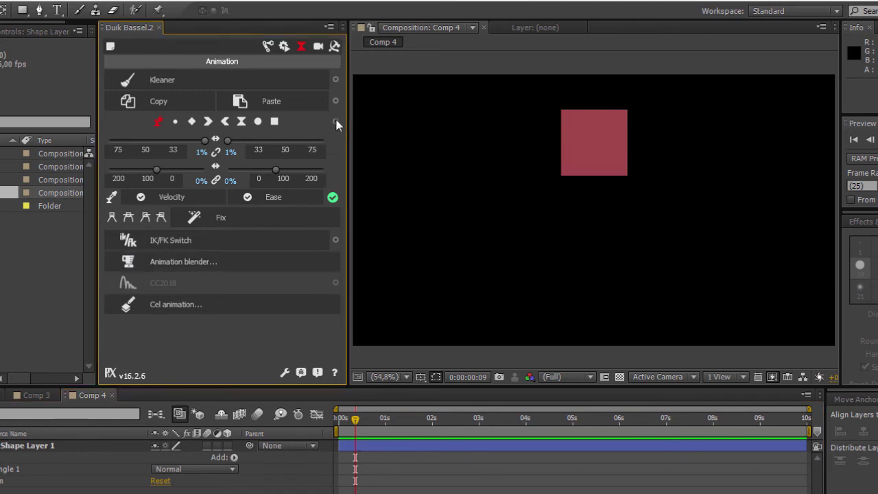
drag(191, 57, 429, 124)
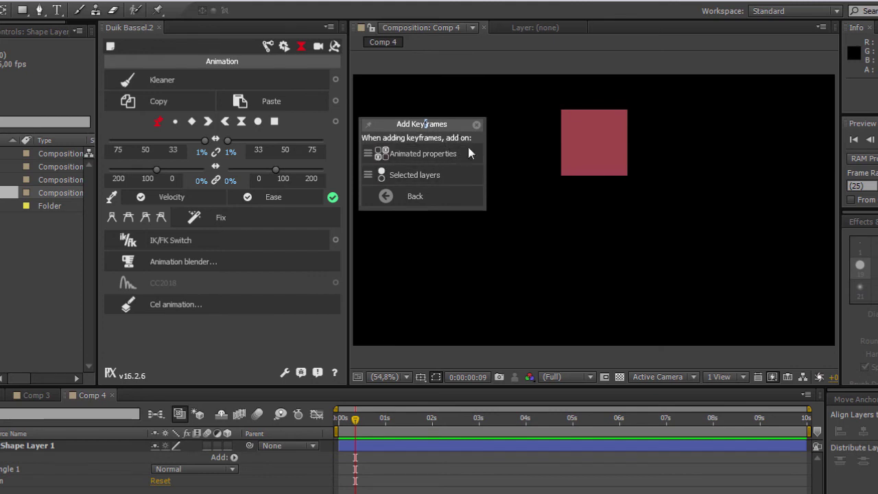
click(403, 154)
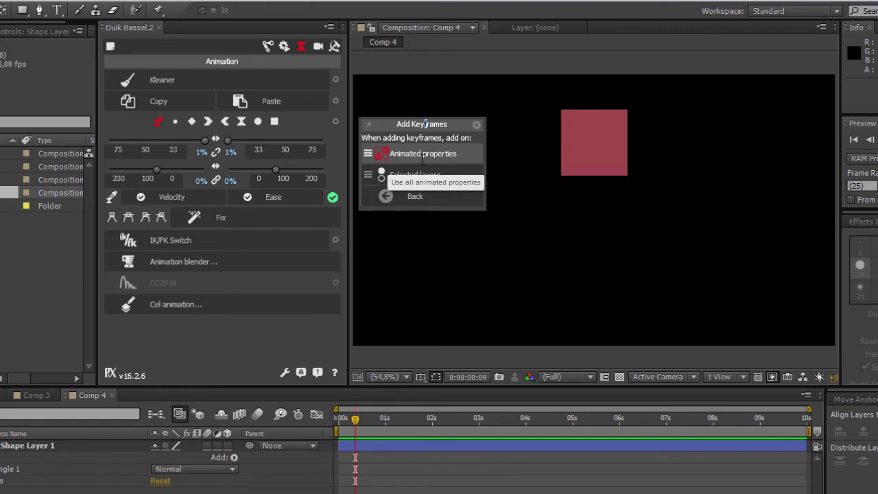
click(416, 175)
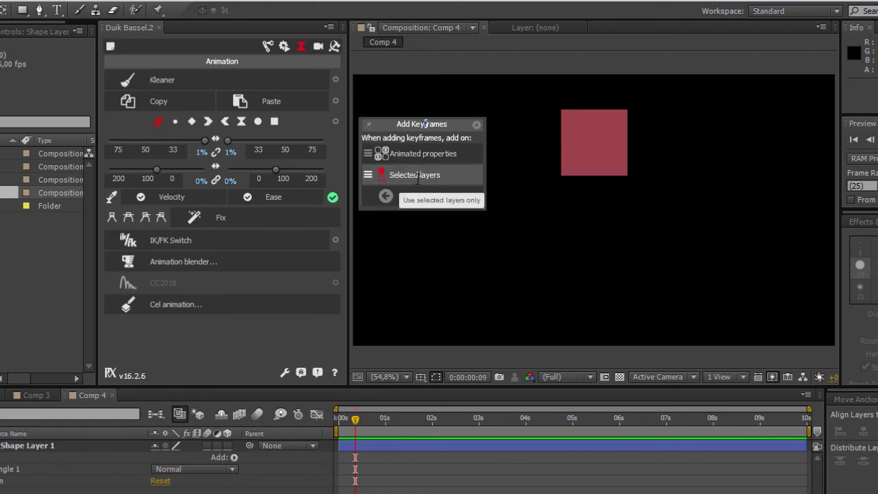
click(421, 155)
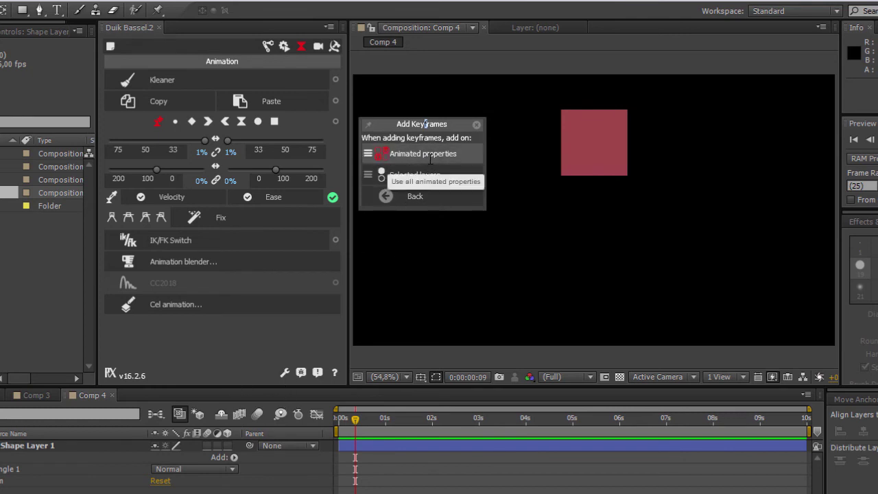
click(430, 155)
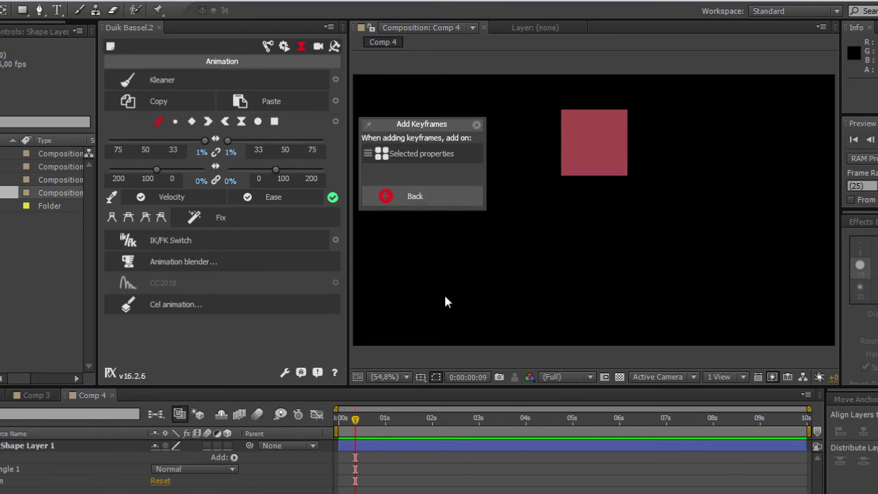
Step: Settle the keyframe target on Selected properties, close the options, then select and deselect the red square layer
click(427, 155)
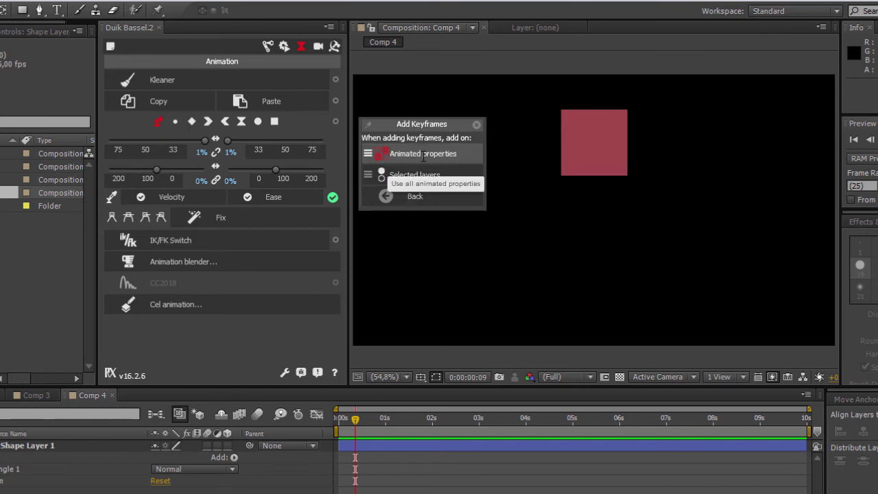
click(415, 175)
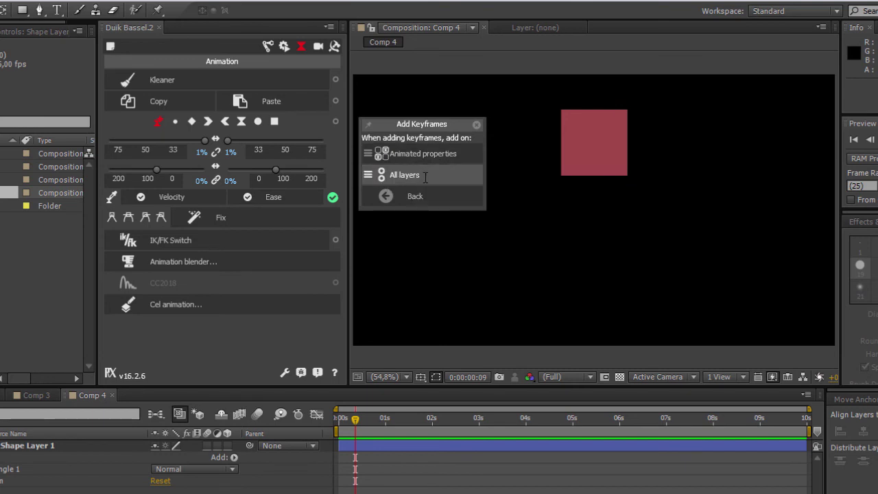
click(411, 175)
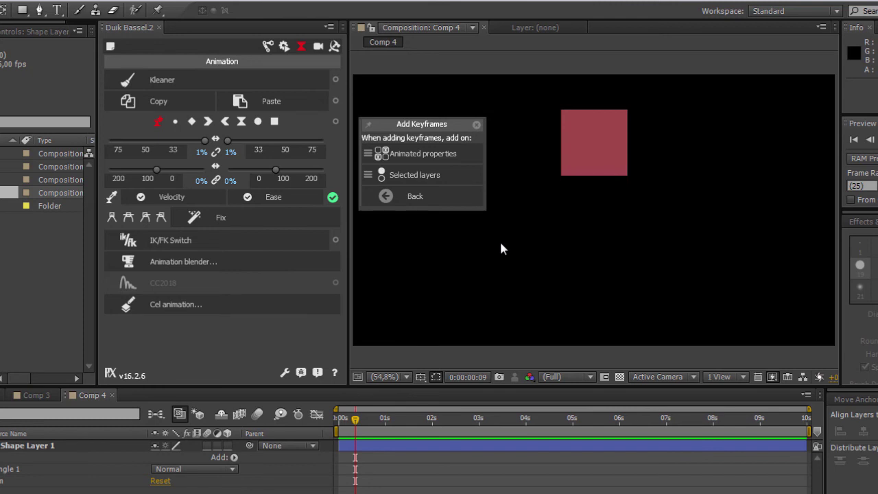
click(407, 153)
click(408, 152)
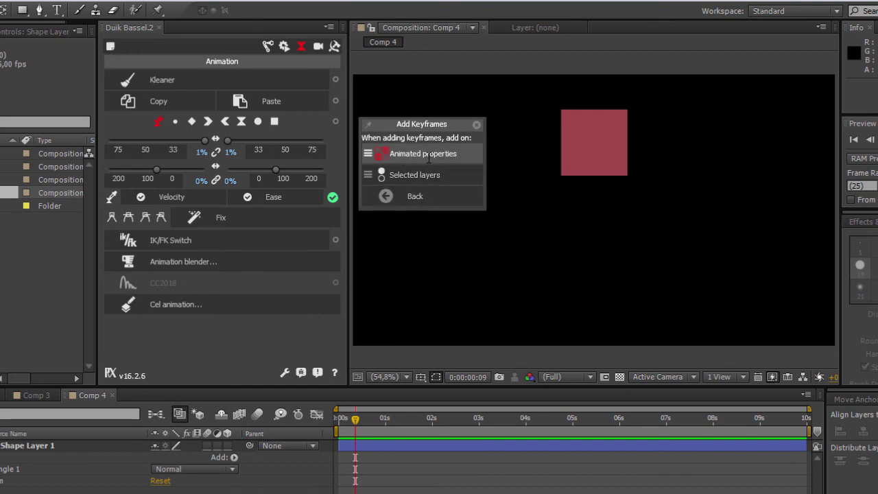
click(427, 157)
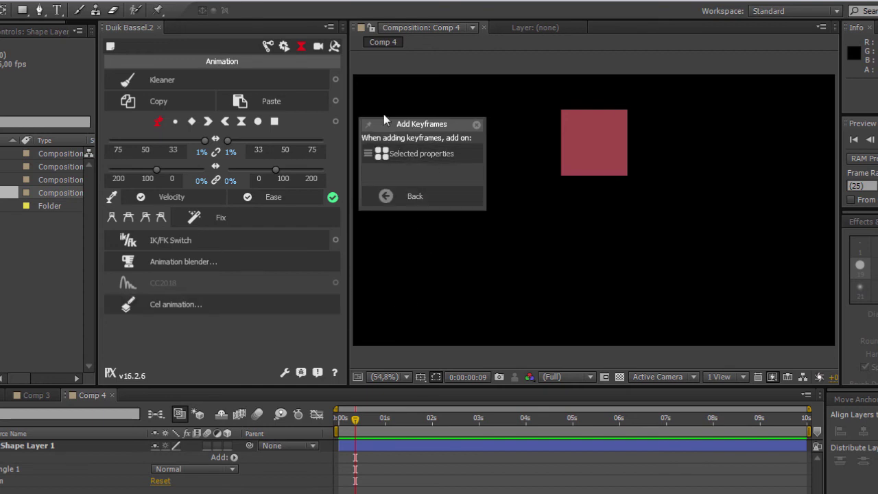
click(385, 198)
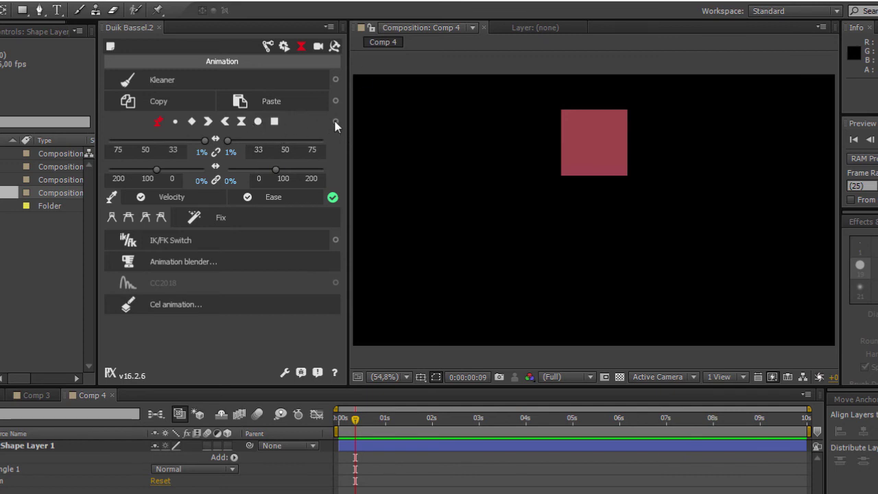
click(188, 474)
click(152, 489)
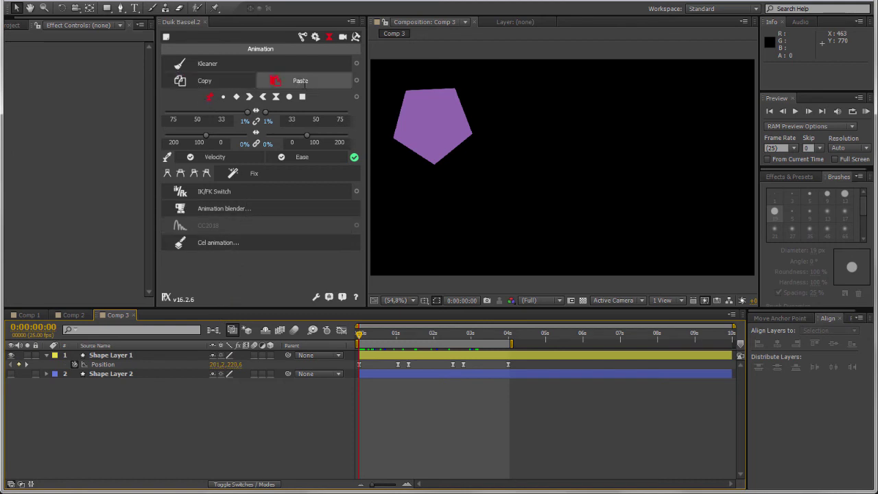
Step: Play through Comp 1's green bar animation from the start, then select its 04s Position and Scale keyframes
click(31, 315)
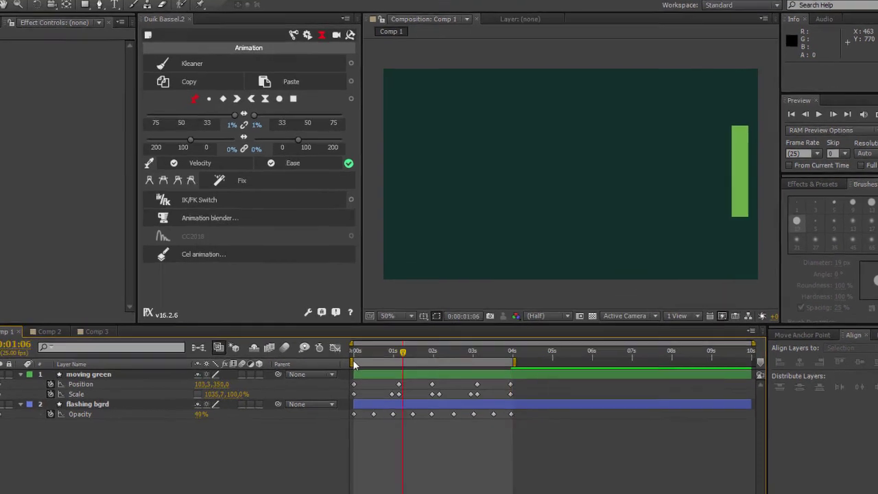
key(Home)
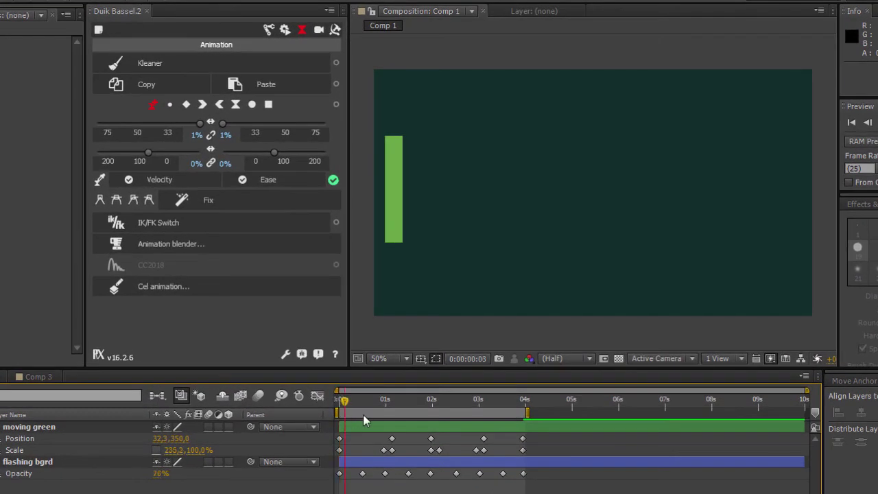
drag(363, 415, 520, 430)
key(space)
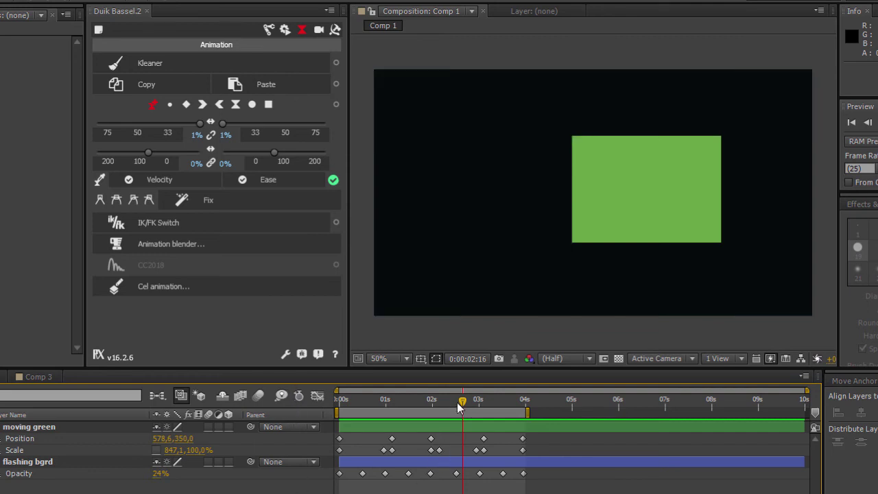
key(space)
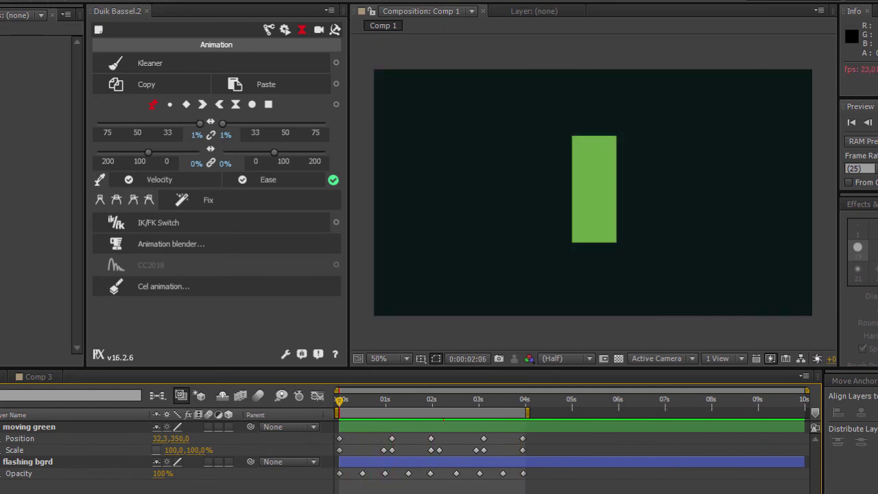
key(space)
mouse_move(414, 411)
mouse_down()
mouse_move(423, 422)
mouse_move(342, 437)
mouse_up()
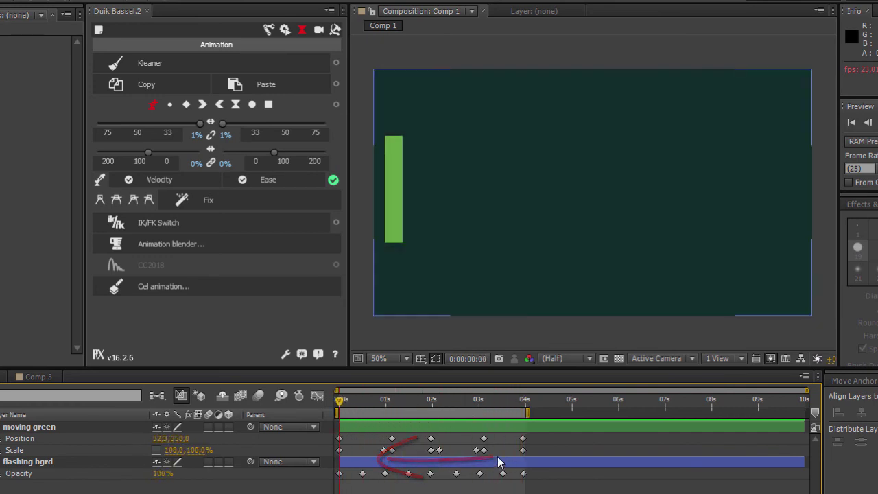
click(527, 447)
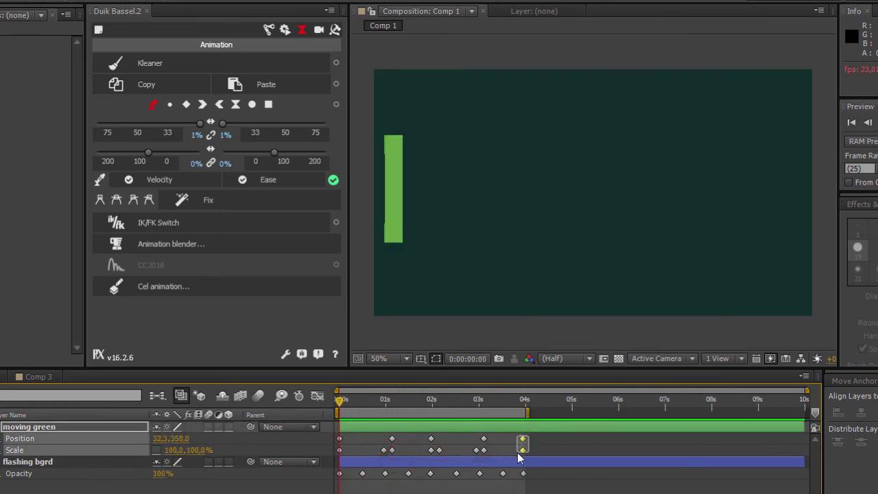
Step: Copy all 13 moving green Position and Scale keyframes and paste them at 0:00:04:16
drag(522, 459, 339, 460)
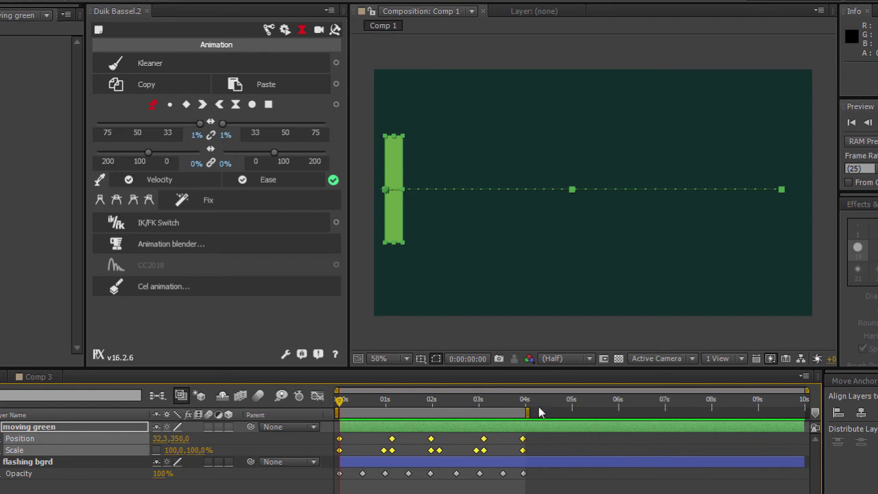
drag(526, 399, 536, 399)
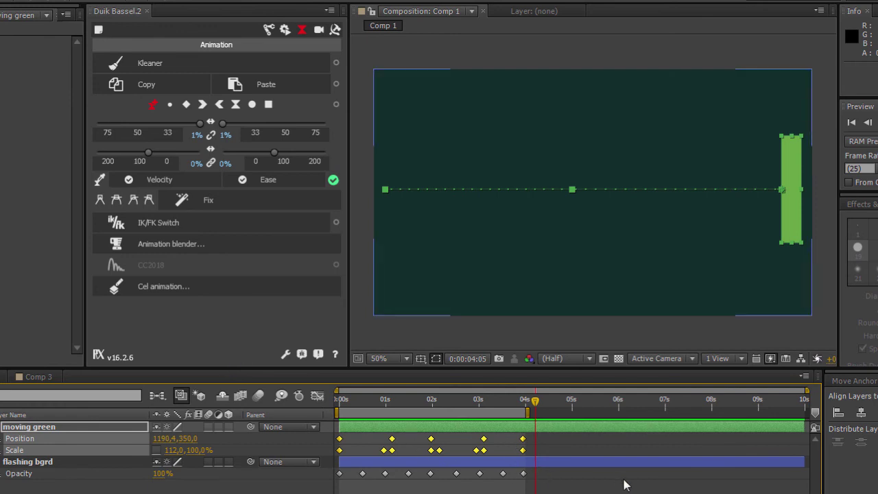
key(ctrl+c)
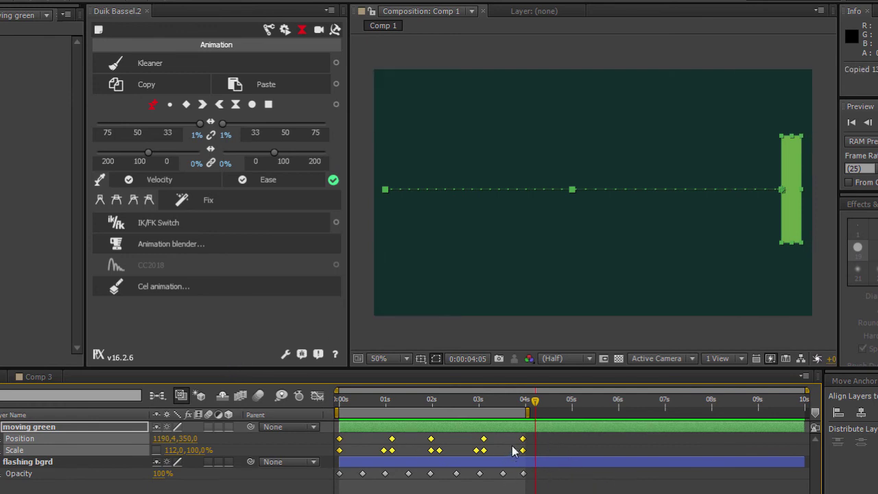
drag(535, 400, 556, 400)
key(ctrl+v)
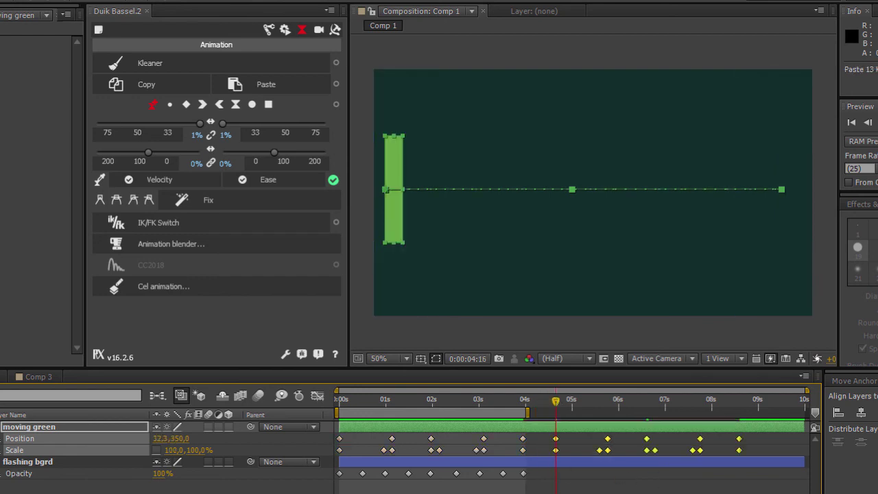
key(ctrl+z)
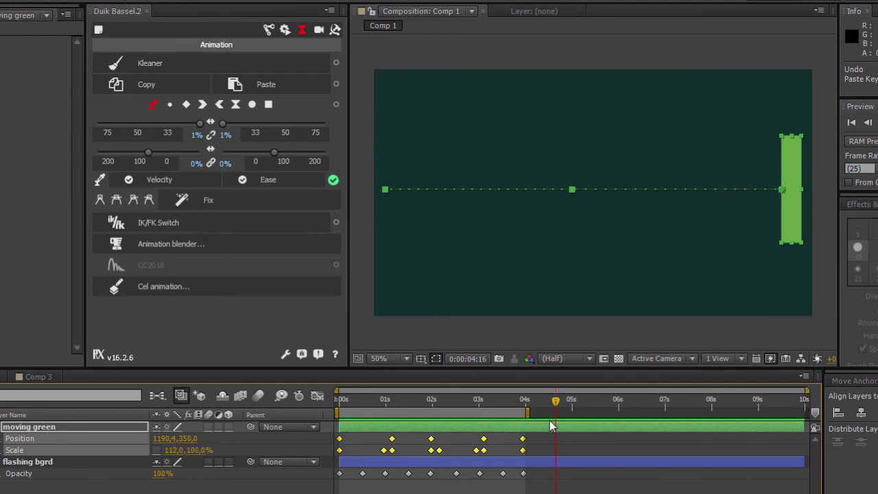
key(ctrl+v)
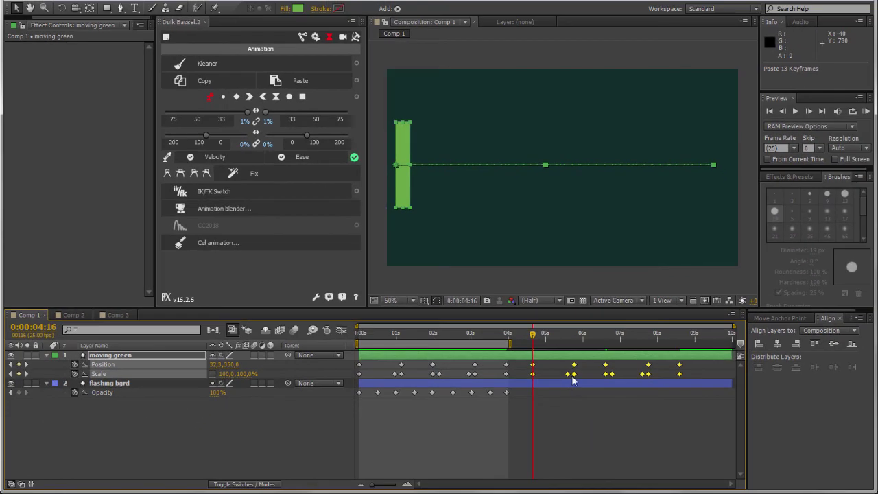
Step: Inspect a pasted Scale keyframe's context menu, dismiss it, and undo Paste Keyframes
right_click(574, 374)
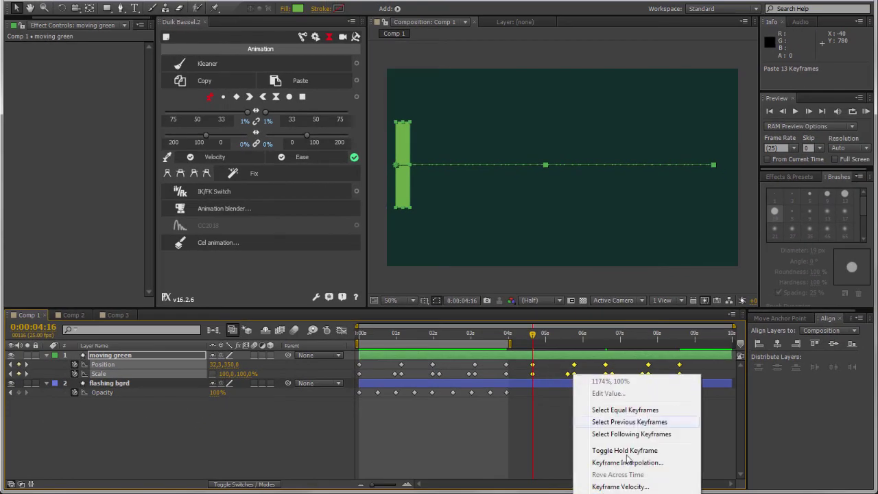
mouse_move(621, 492)
click(557, 431)
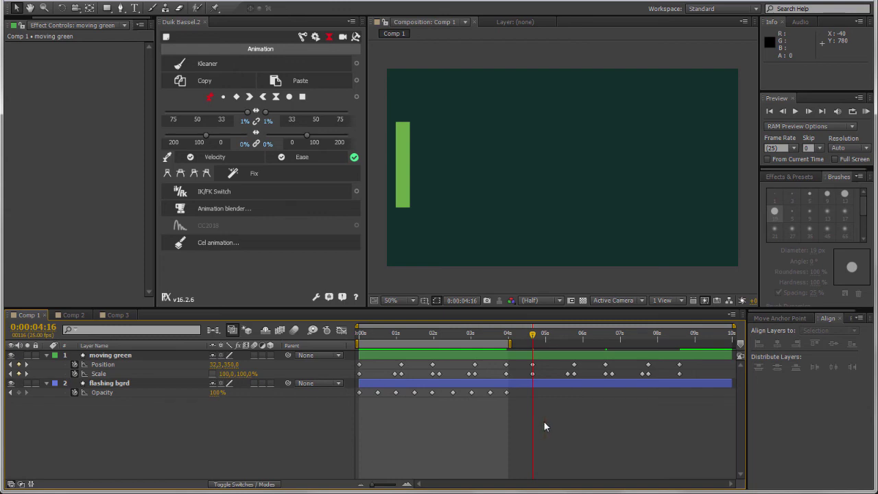
key(ctrl+z)
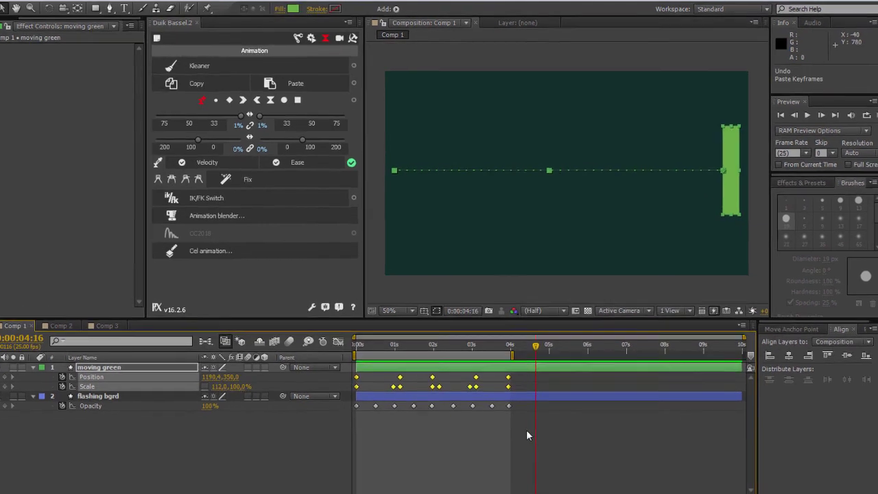
drag(525, 415, 407, 368)
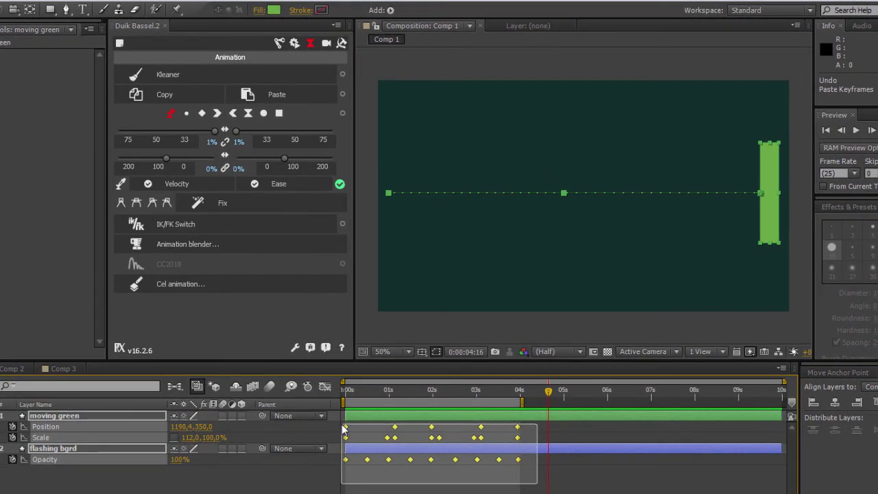
drag(401, 430, 345, 423)
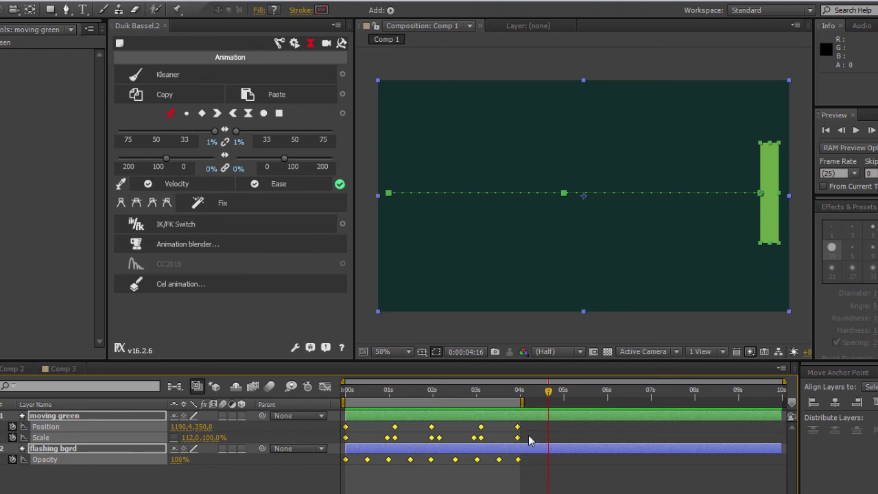
mouse_move(533, 425)
mouse_down()
mouse_move(453, 446)
mouse_move(344, 447)
mouse_up()
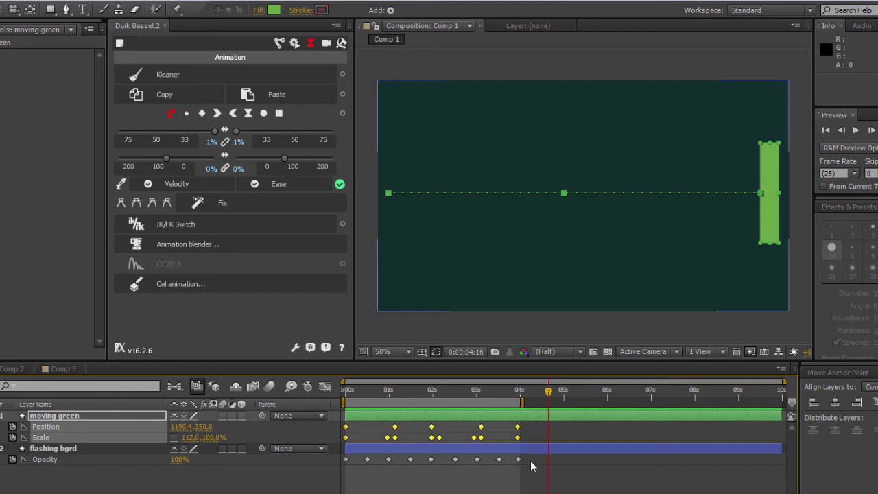
drag(533, 455, 345, 486)
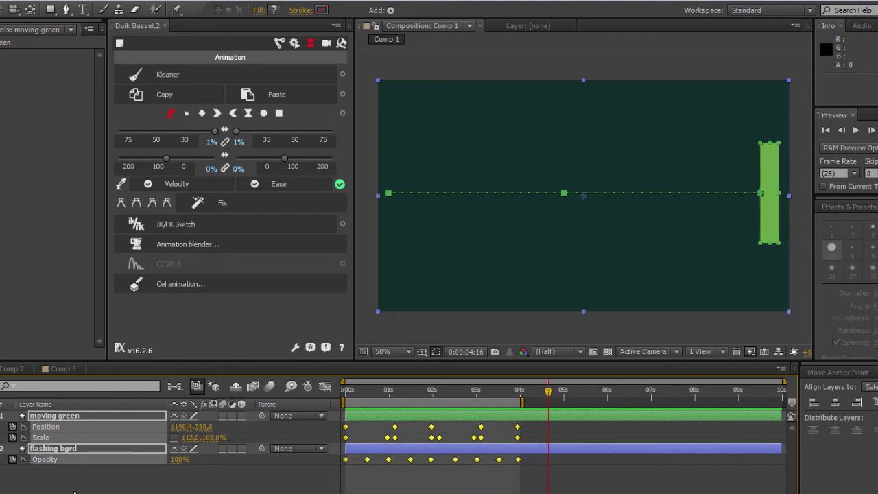
click(77, 427)
shift+click(75, 438)
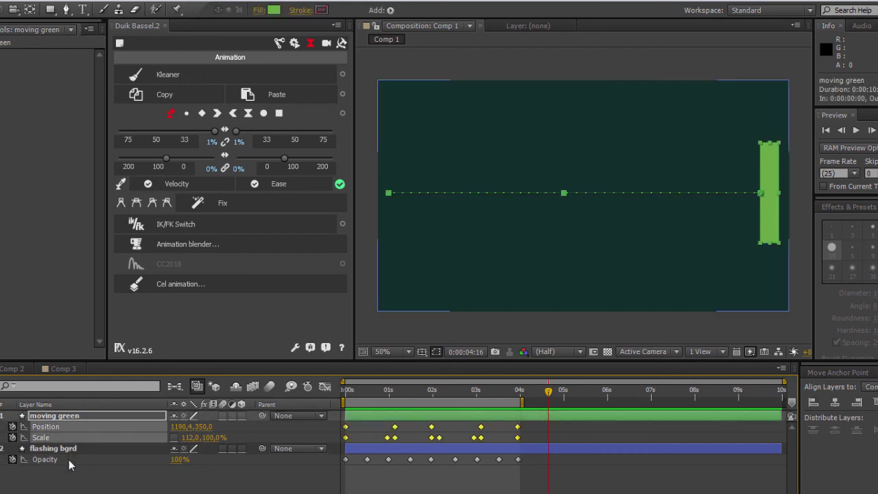
shift+click(68, 461)
drag(525, 491, 343, 423)
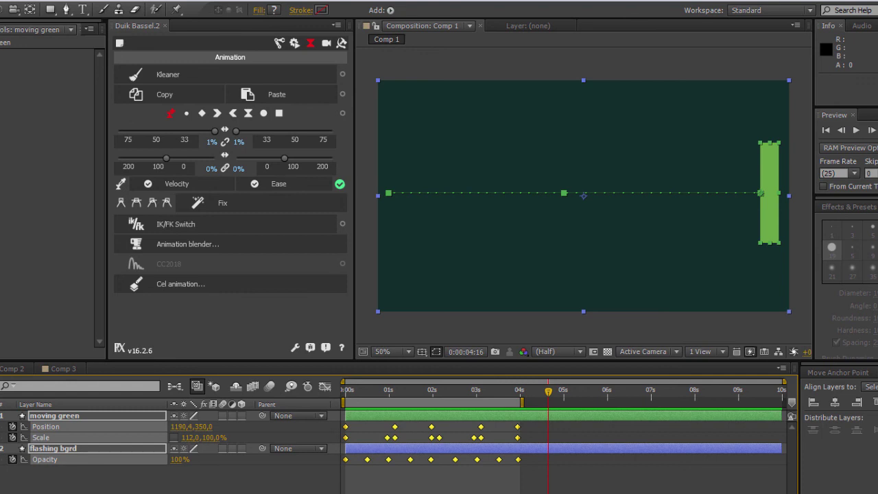
key(ctrl+c)
drag(553, 397, 542, 396)
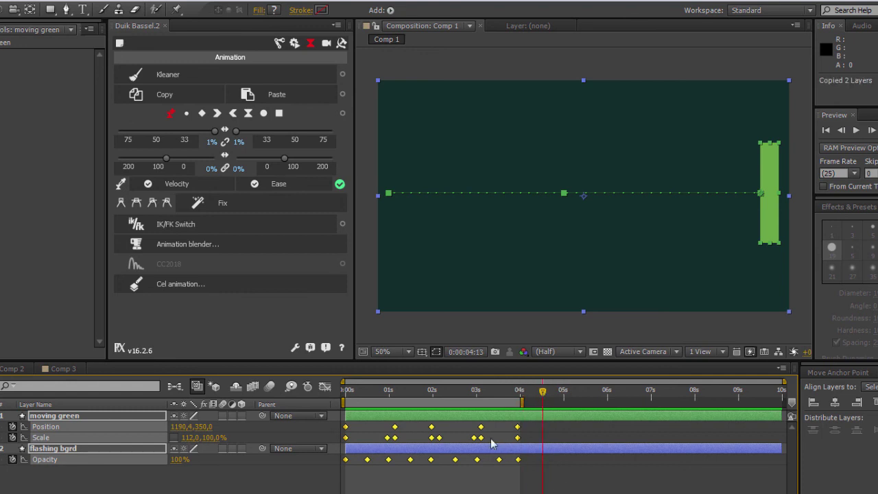
key(ctrl+v)
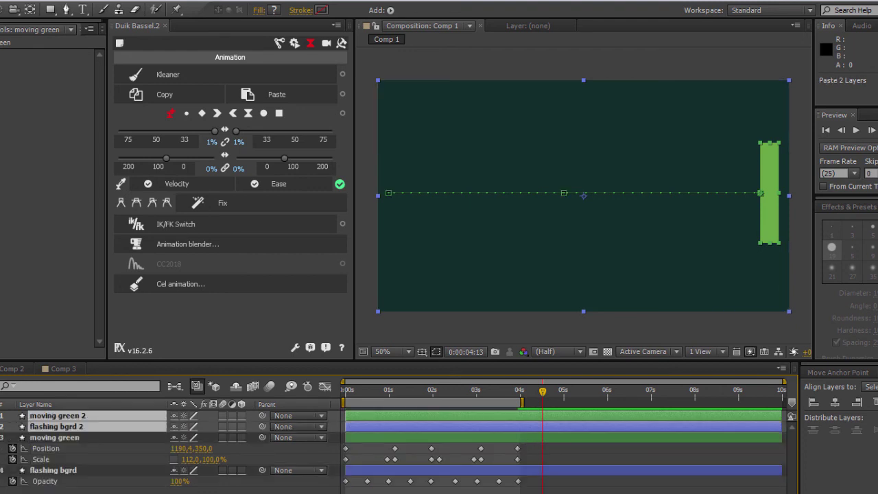
key(u)
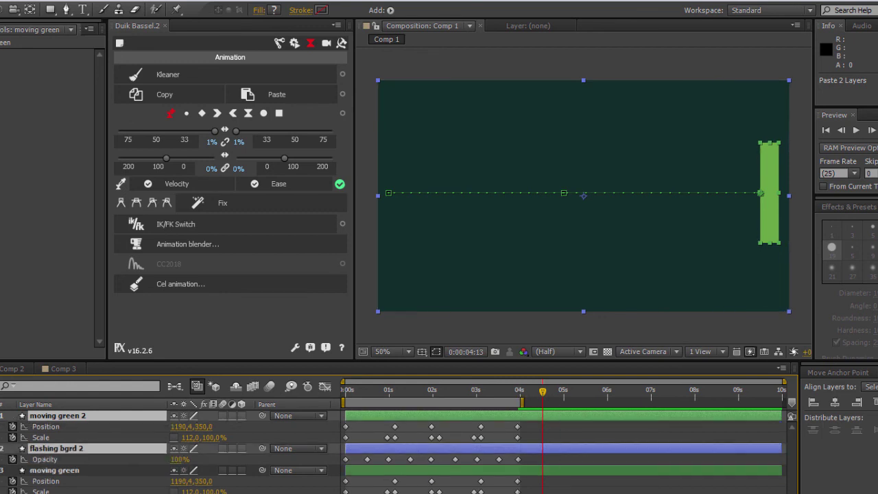
key(ctrl+z)
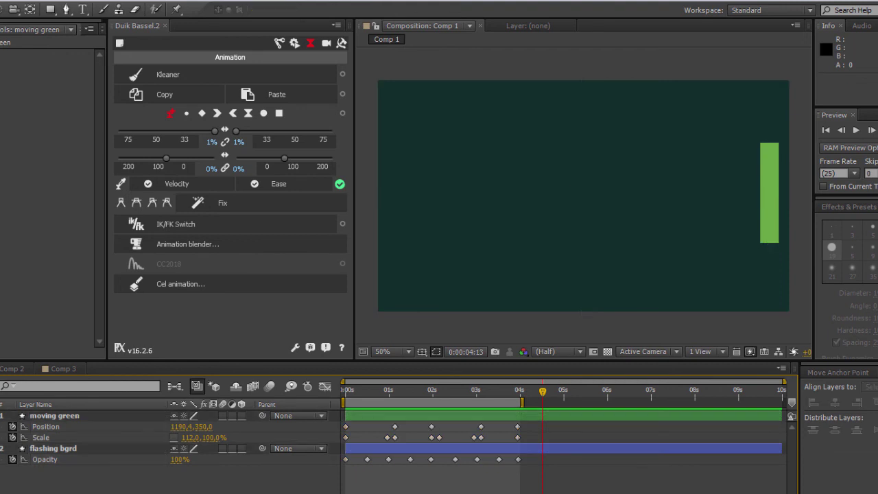
Step: Return the playhead to 0s and marquee-select all keyframes of moving green and flashing bgrd
drag(526, 423, 340, 450)
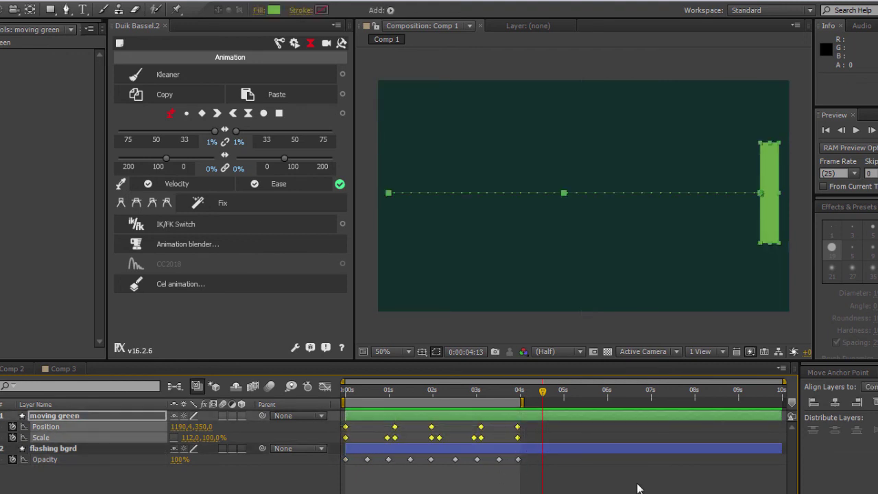
click(291, 482)
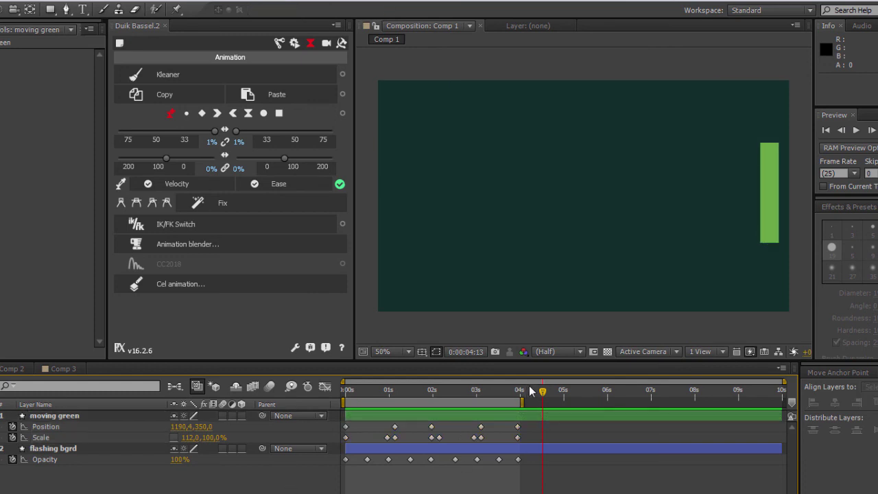
mouse_move(527, 393)
mouse_down()
mouse_move(346, 420)
mouse_move(518, 448)
mouse_move(330, 479)
mouse_up()
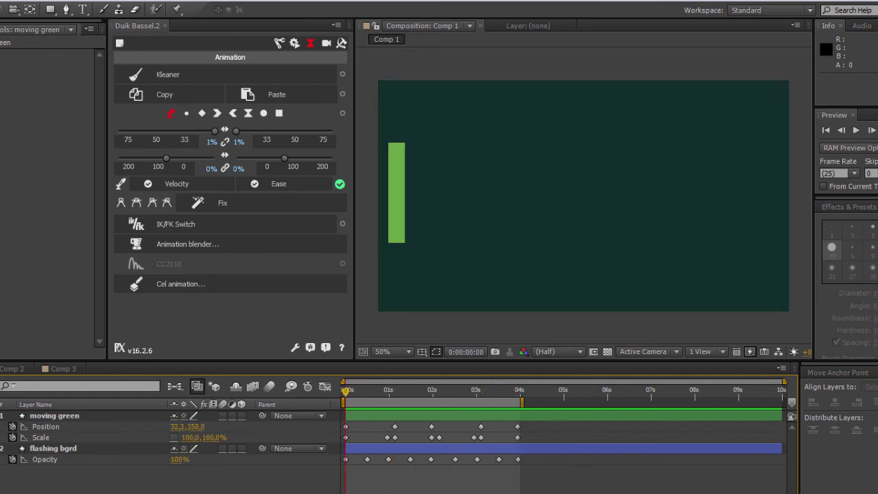
drag(527, 424, 315, 489)
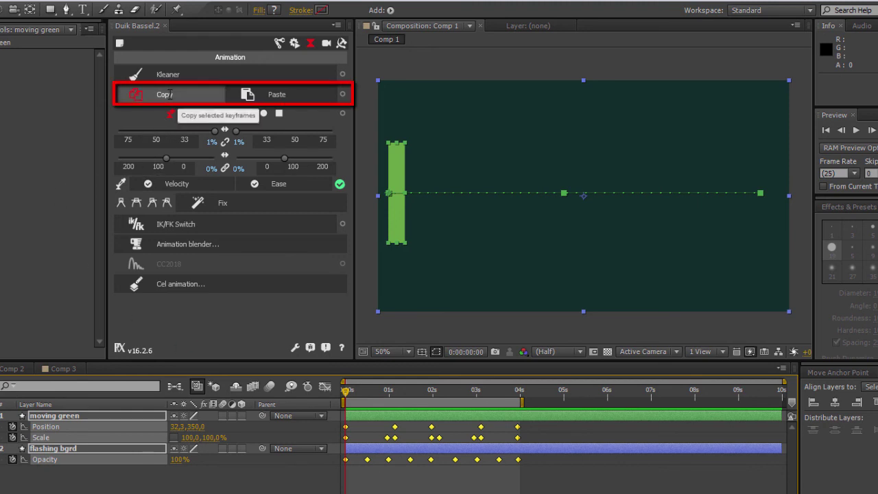
Step: Copy both layers' keyframes with Duik, go to 0:00:04:08, and undo a trial paste there
click(169, 94)
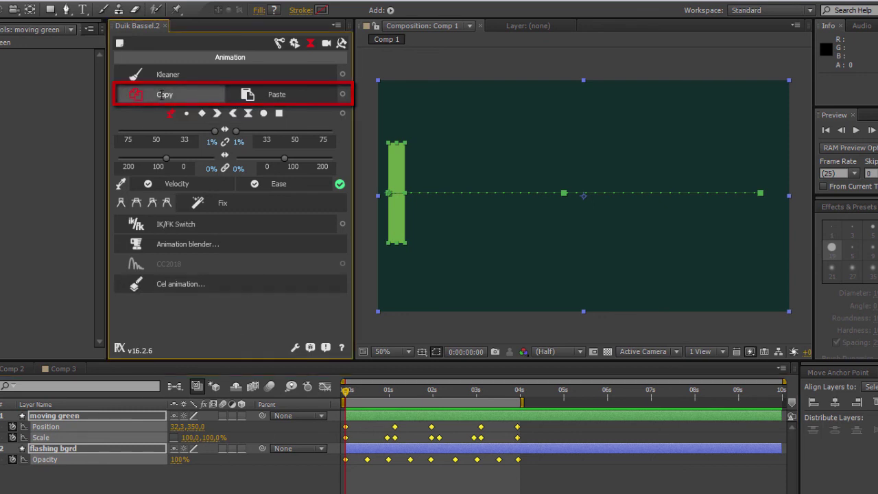
drag(512, 391, 536, 392)
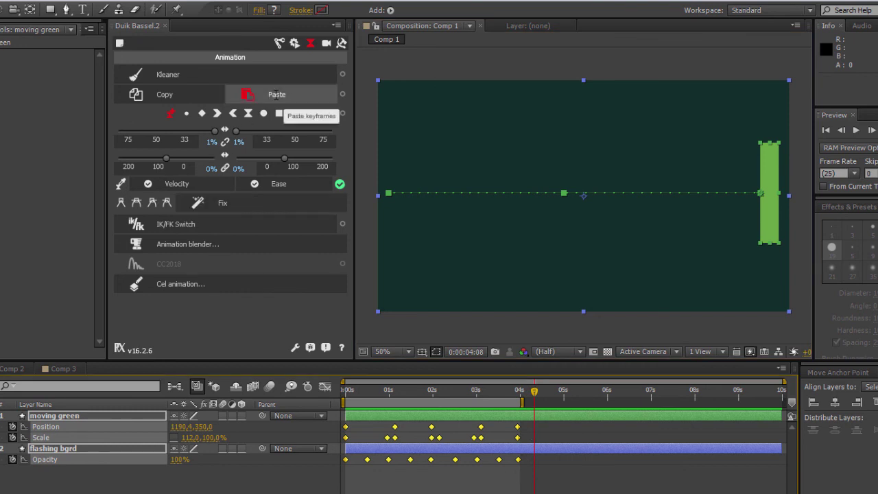
click(276, 96)
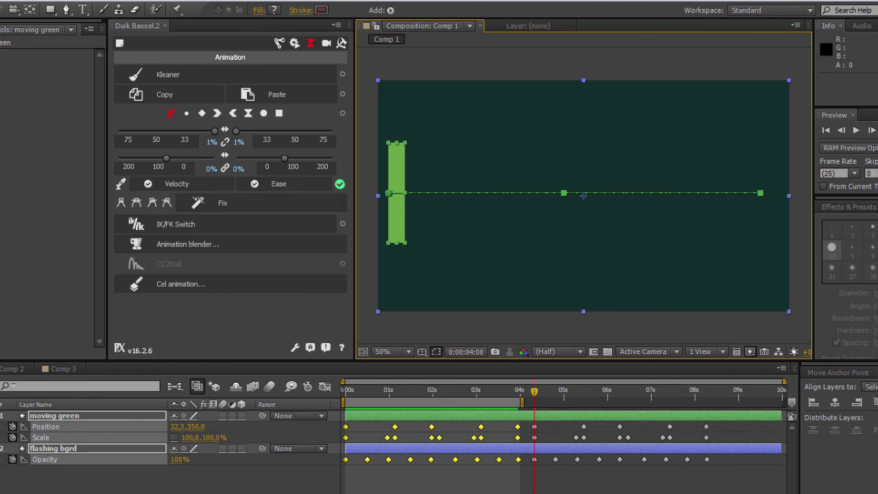
key(ctrl+z)
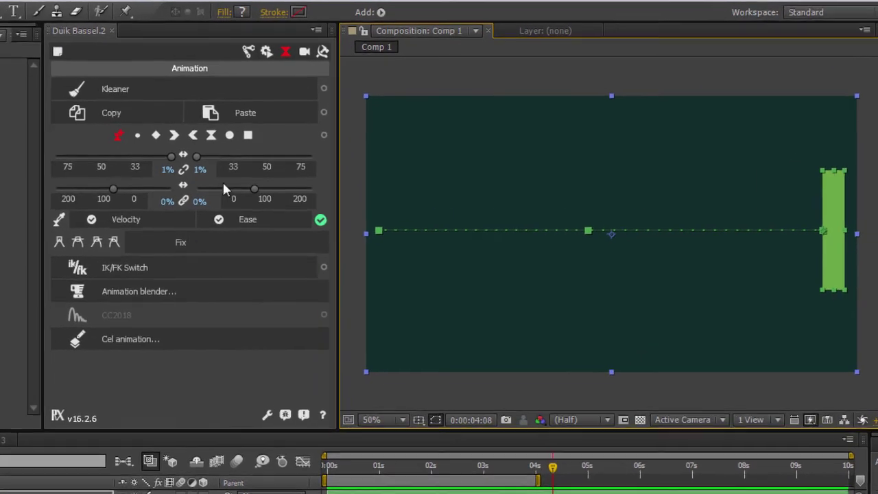
click(342, 95)
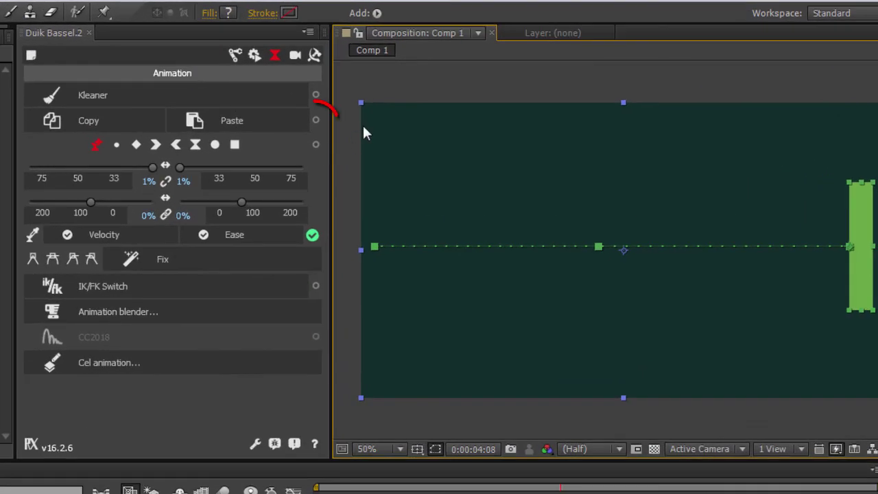
Step: Open Duik's Paste Animation panel, move it aside, and leave the paste mode on Absolute
click(316, 122)
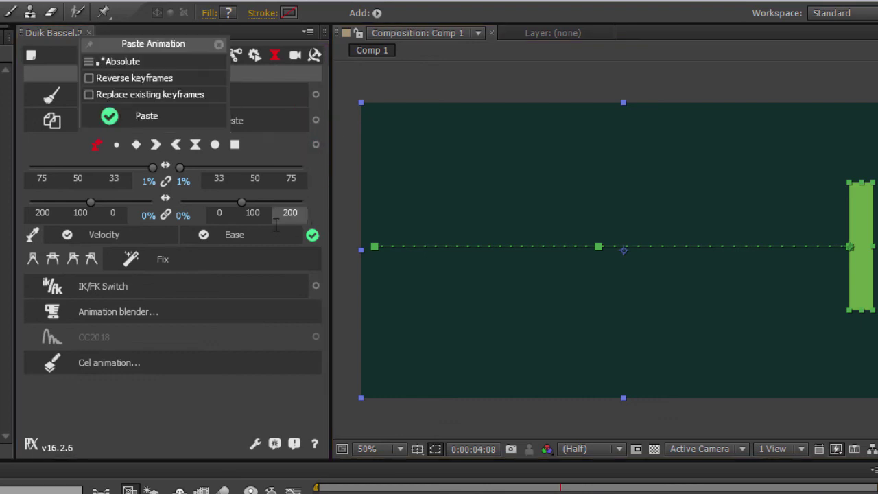
drag(181, 46, 435, 136)
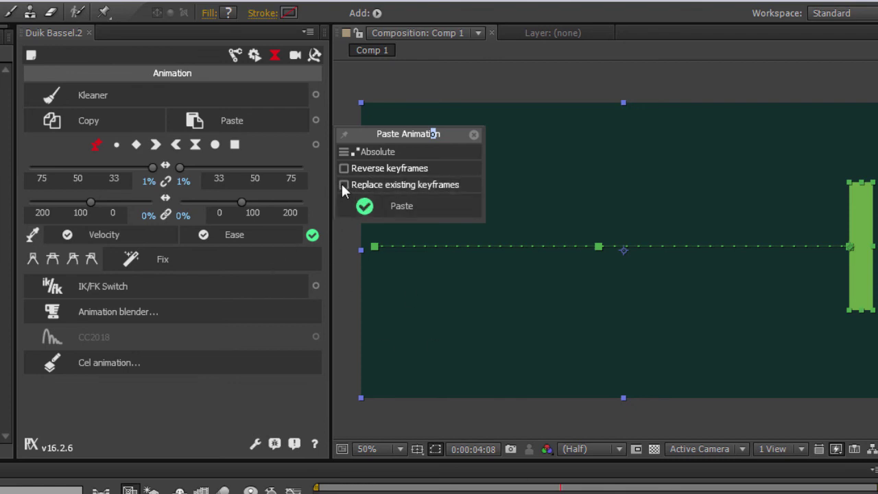
click(373, 150)
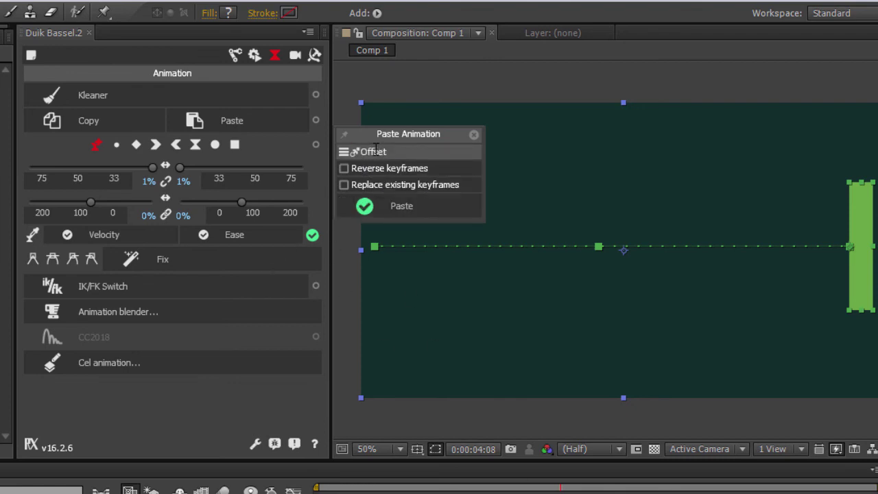
click(376, 150)
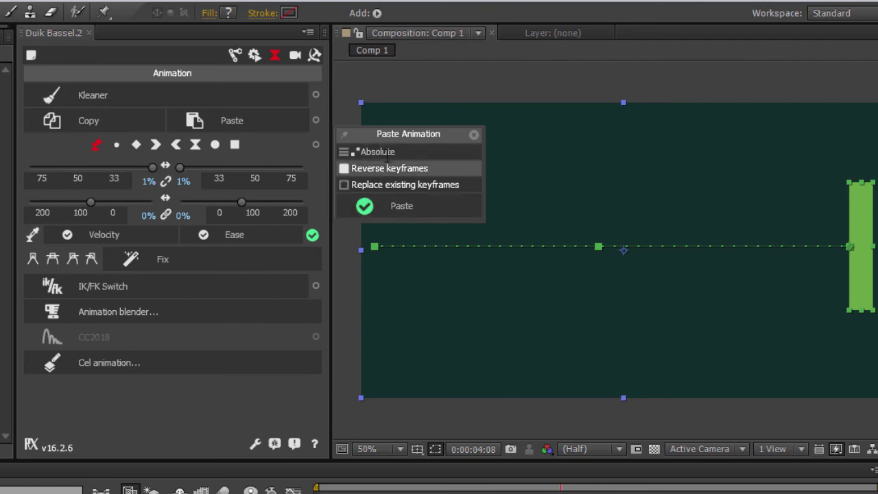
click(379, 151)
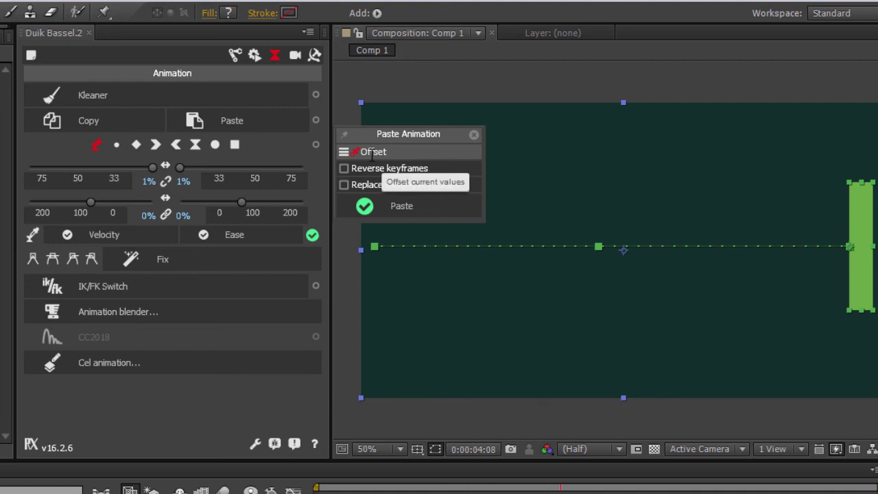
click(372, 152)
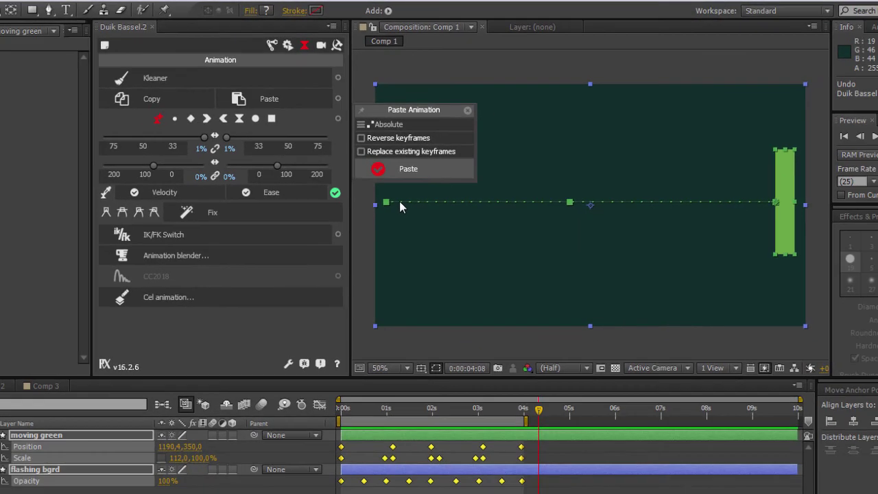
Step: Paste the keyframes with Reverse keyframes on at 4:08, then scrub to preview the extended animation
click(410, 172)
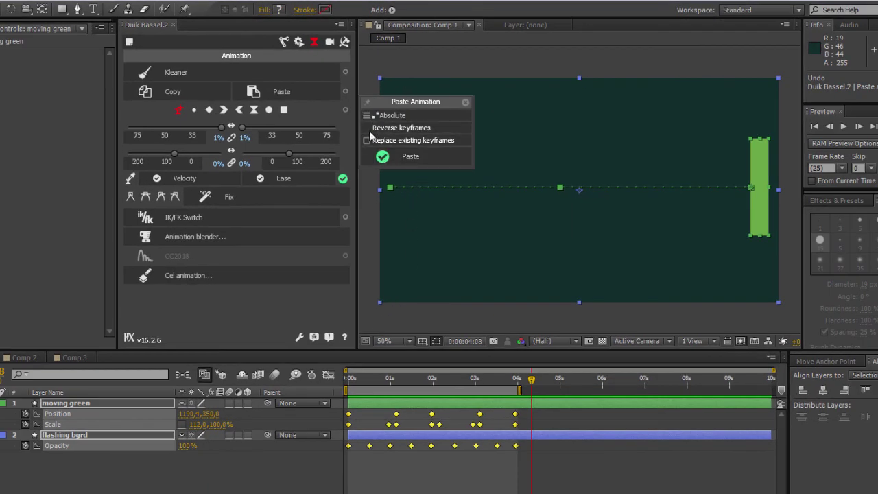
click(366, 128)
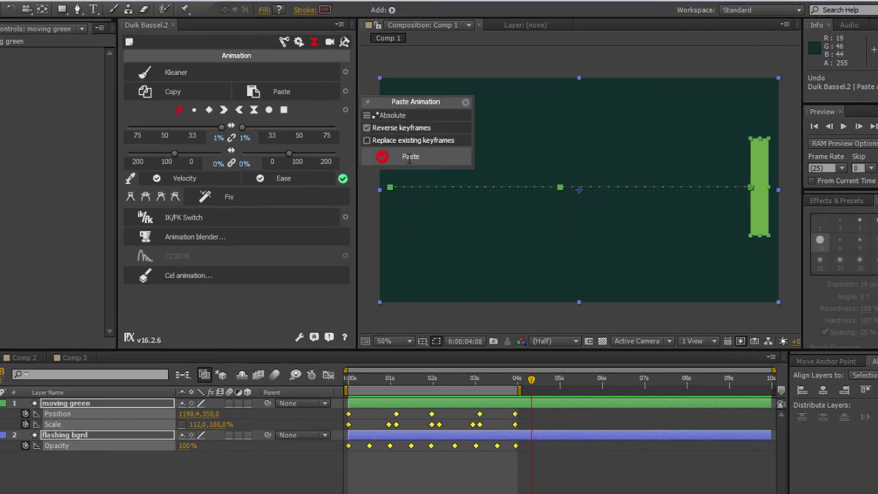
click(410, 159)
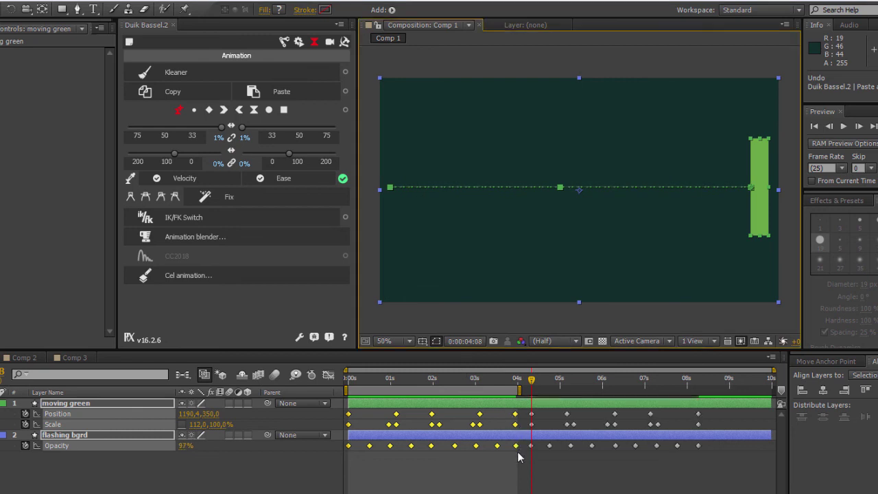
mouse_move(531, 382)
mouse_down()
mouse_move(522, 388)
mouse_move(696, 439)
mouse_move(505, 463)
mouse_move(645, 484)
mouse_move(524, 487)
mouse_move(699, 480)
mouse_up()
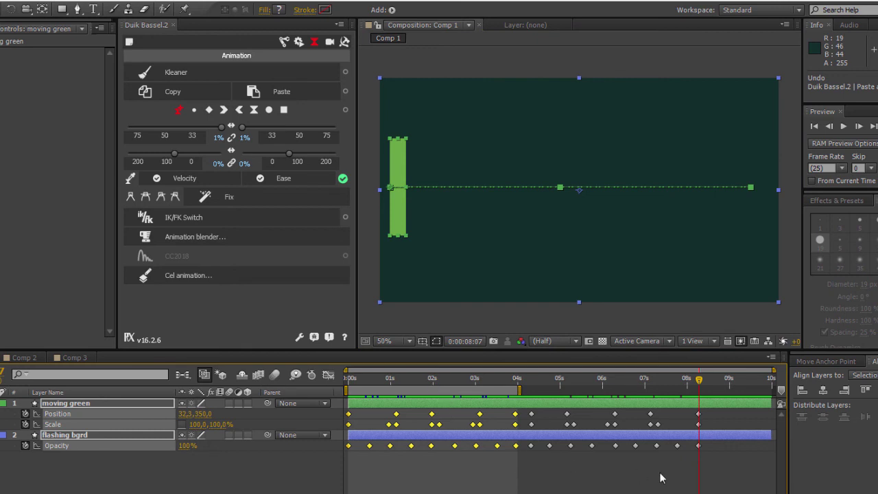